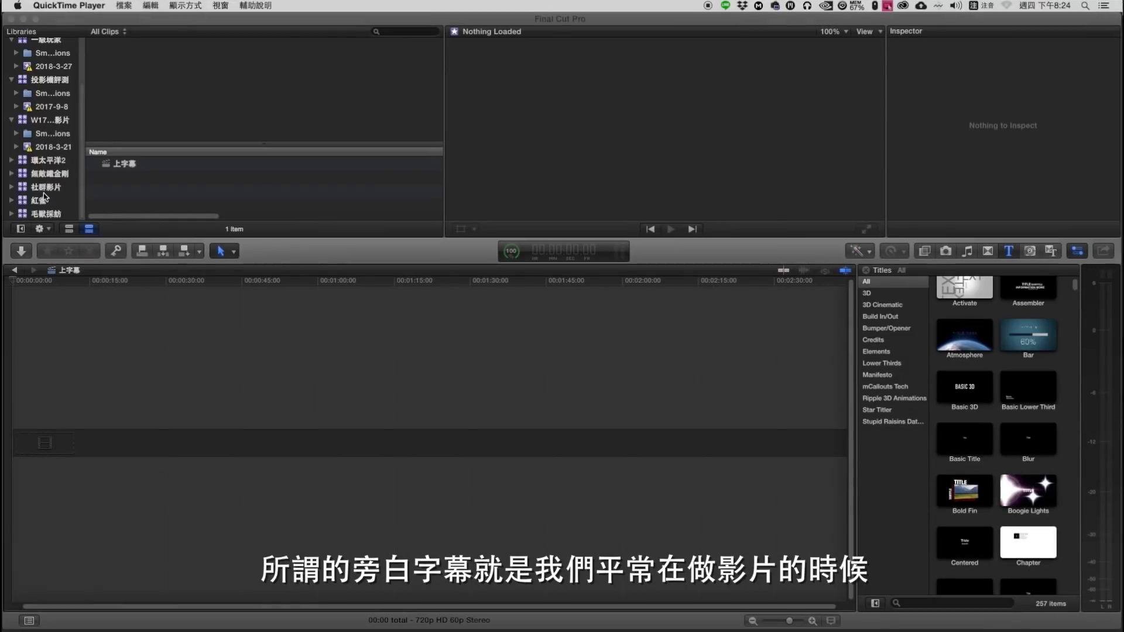
Open the 紅雀 library's project in the timeline.
click(37, 202)
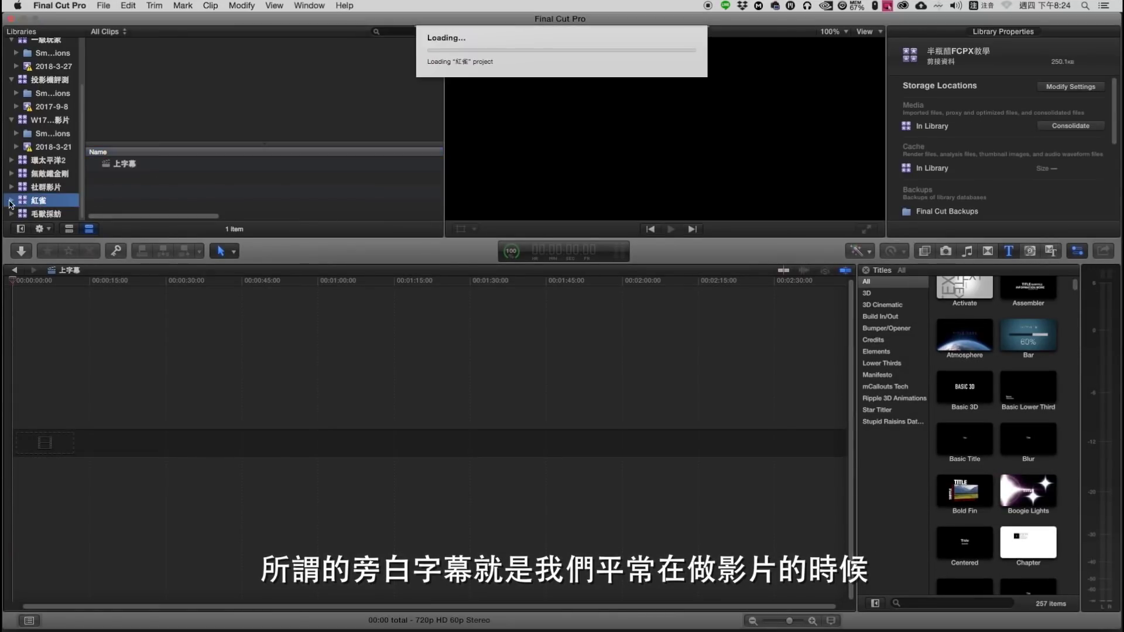
click(129, 179)
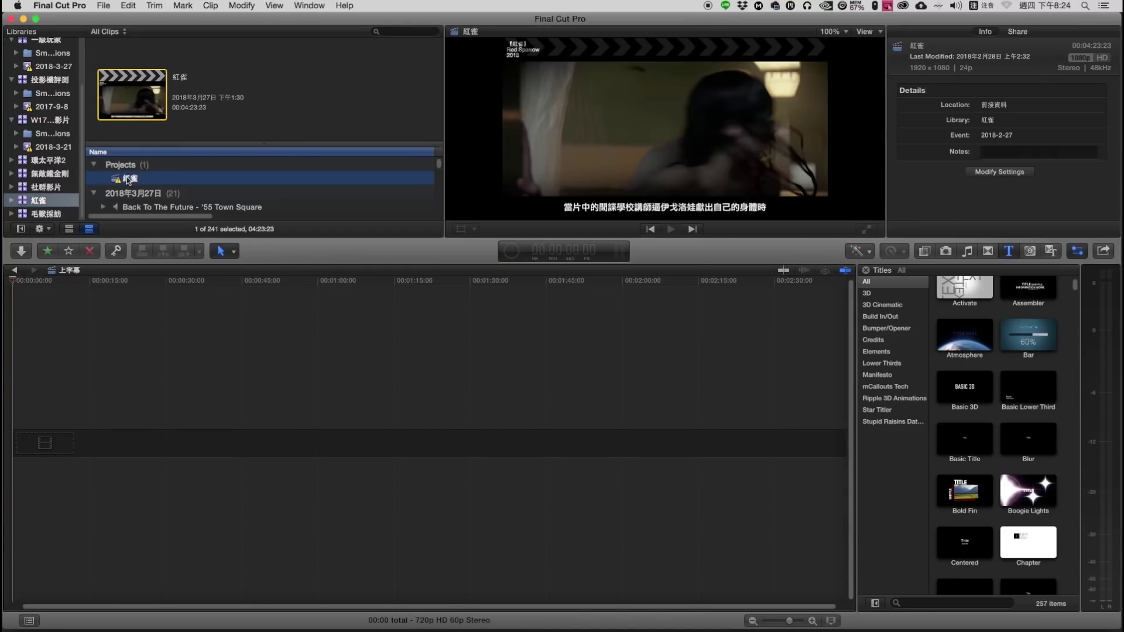
double_click(128, 179)
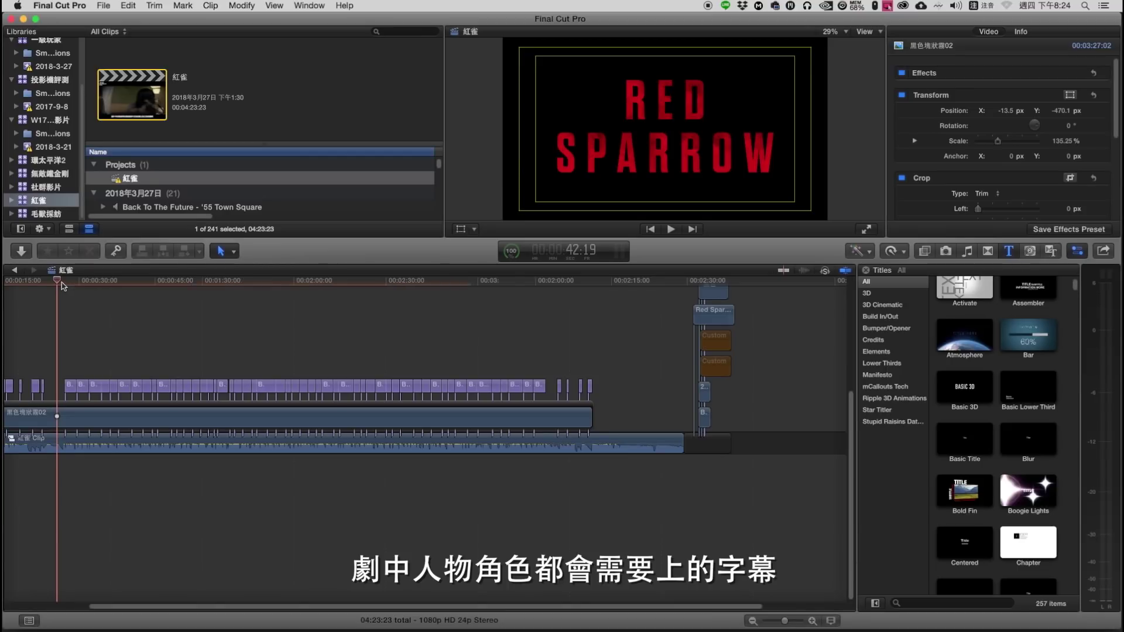
Review the subtitles around 34–48 seconds, checking one subtitle's text and playing a stretch.
click(73, 283)
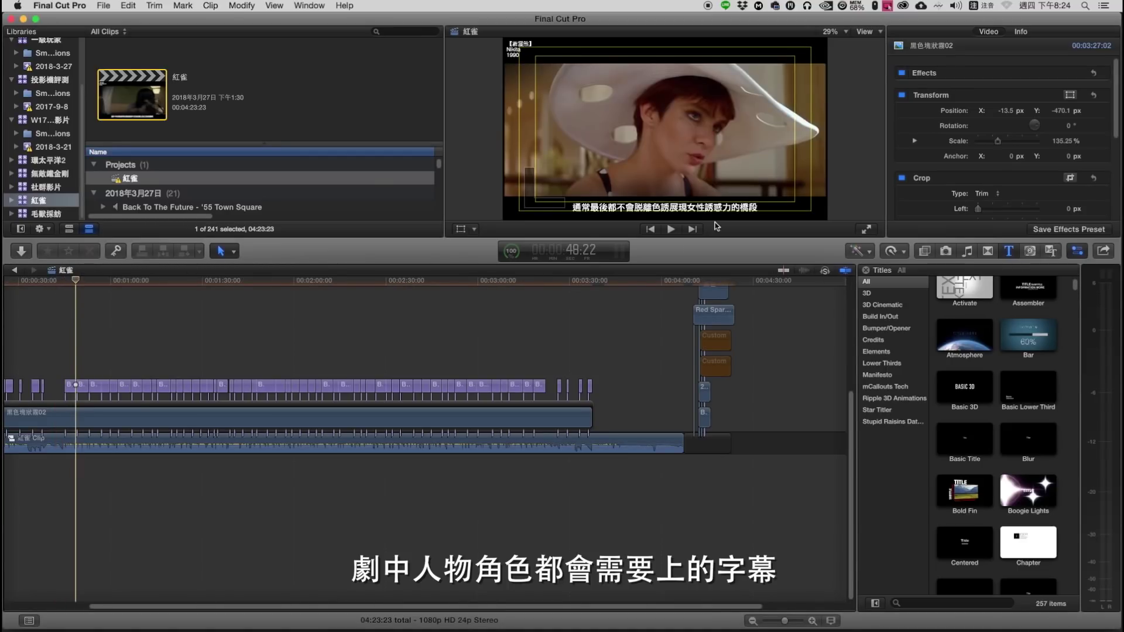
click(612, 156)
click(64, 283)
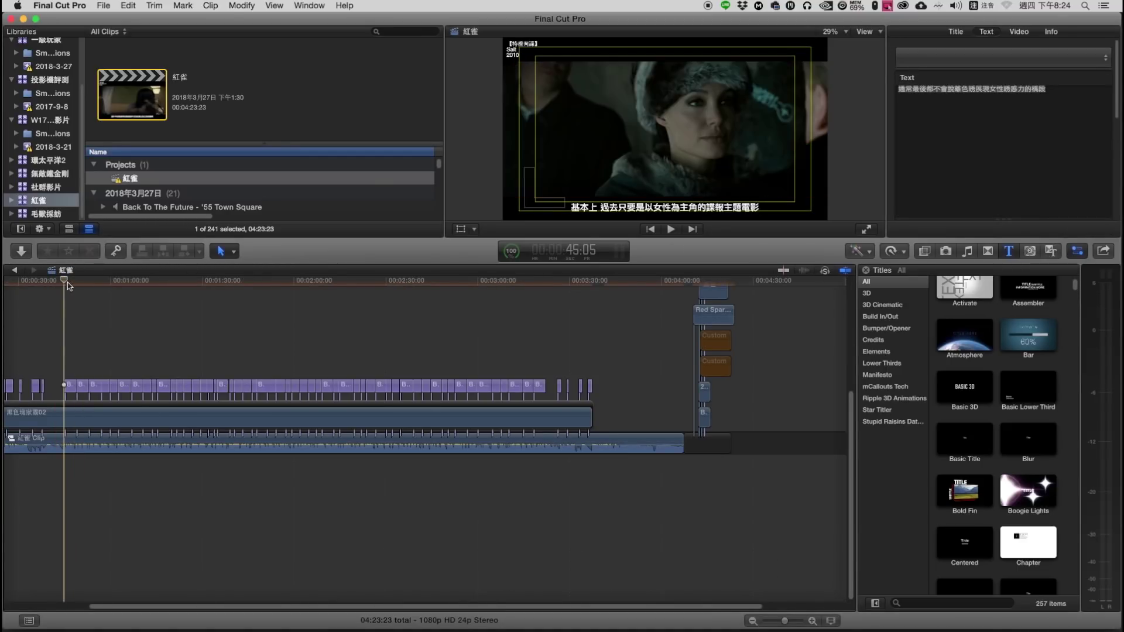
key(space)
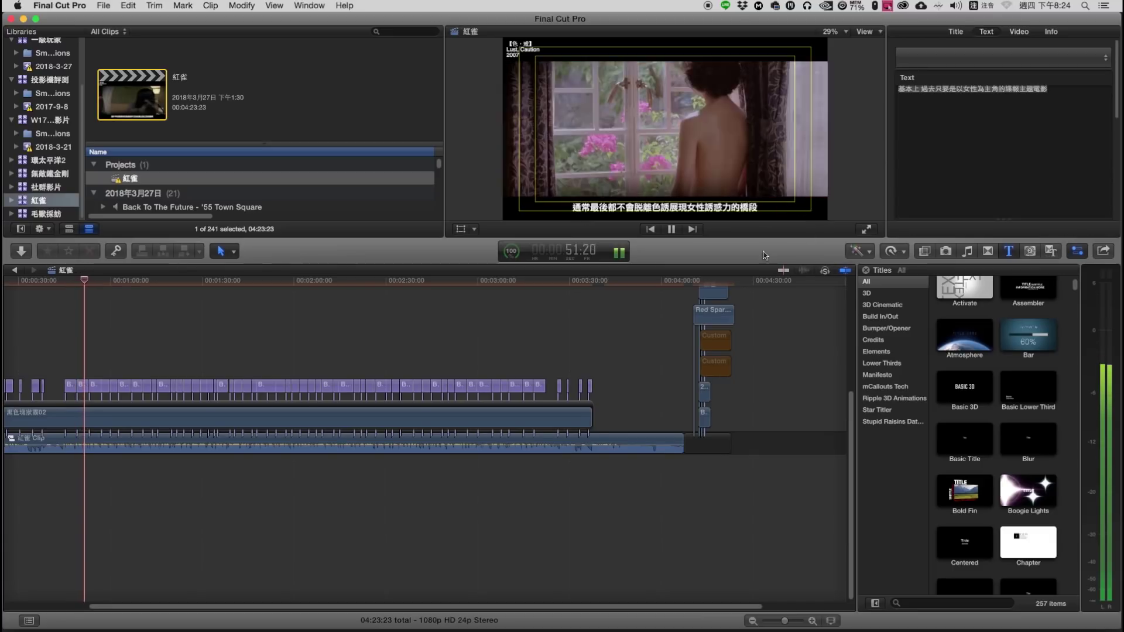
key(space)
click(63, 288)
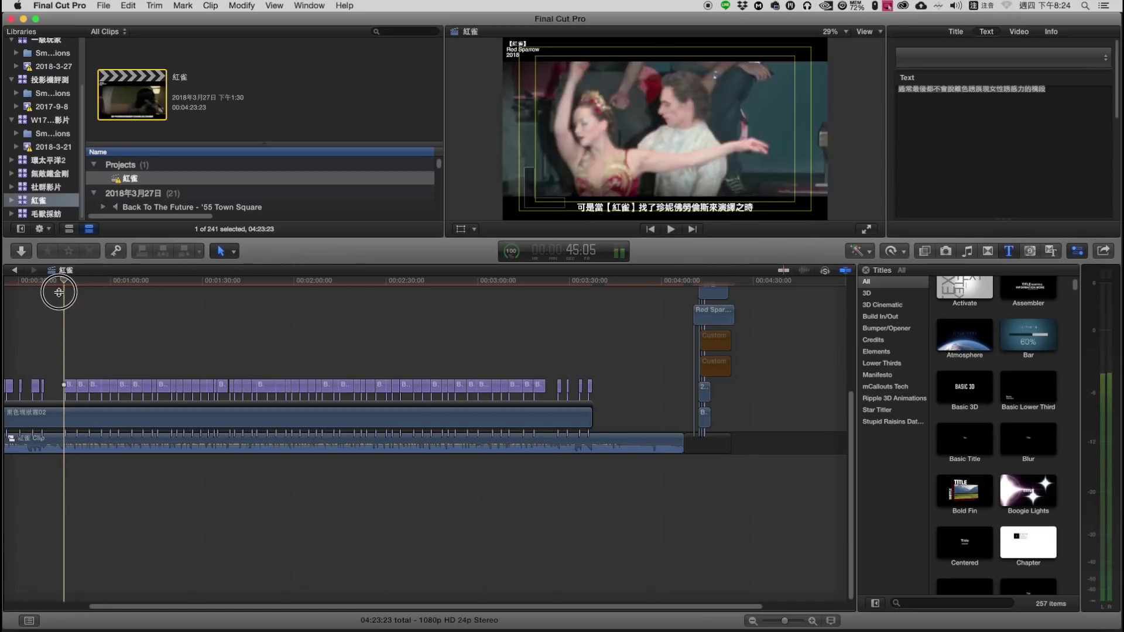
click(31, 286)
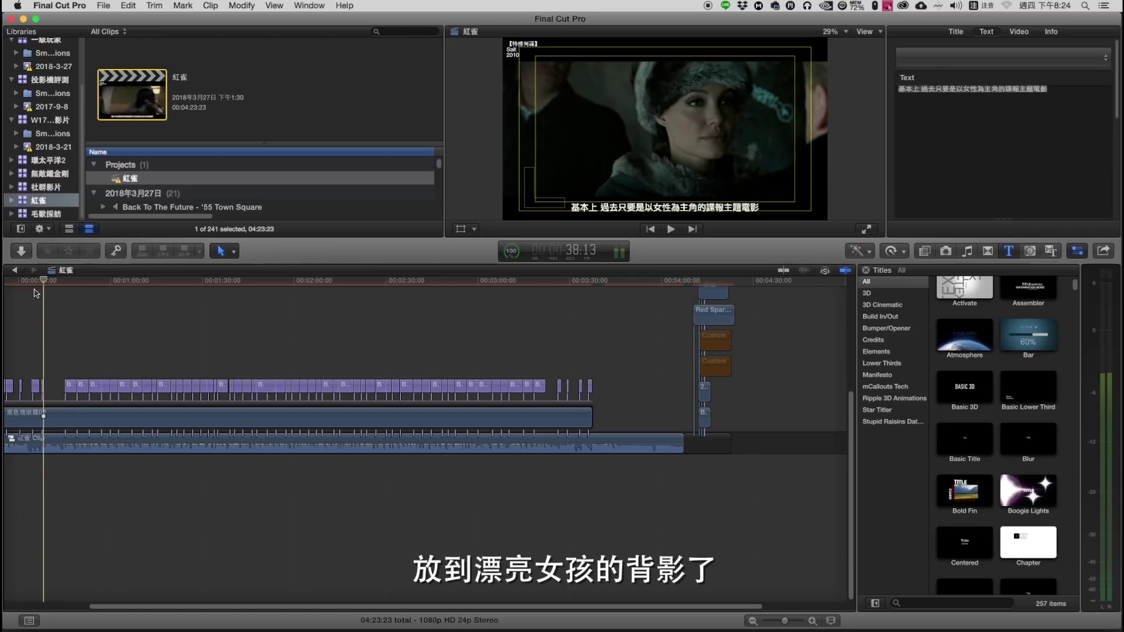
Switch to the tutorial library that holds the 上字幕 project.
scroll(440, 389, up, 3)
scroll(351, 351, up, 1)
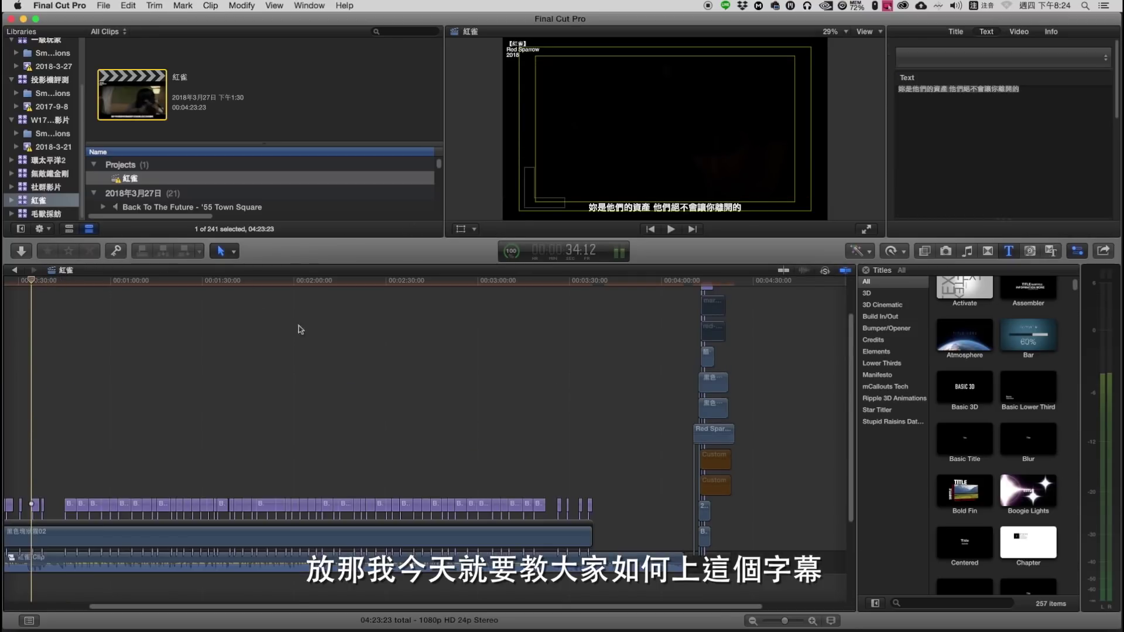
scroll(301, 329, up, 2)
scroll(337, 337, up, 1)
scroll(335, 335, down, 2)
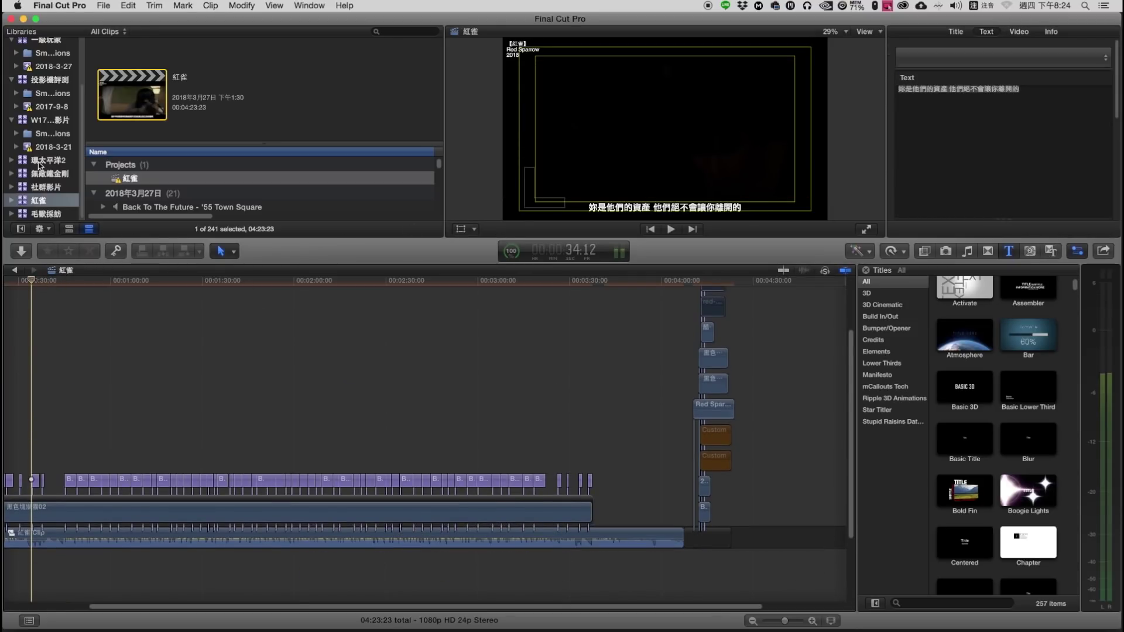
scroll(57, 86, up, 2)
scroll(57, 86, up, 2)
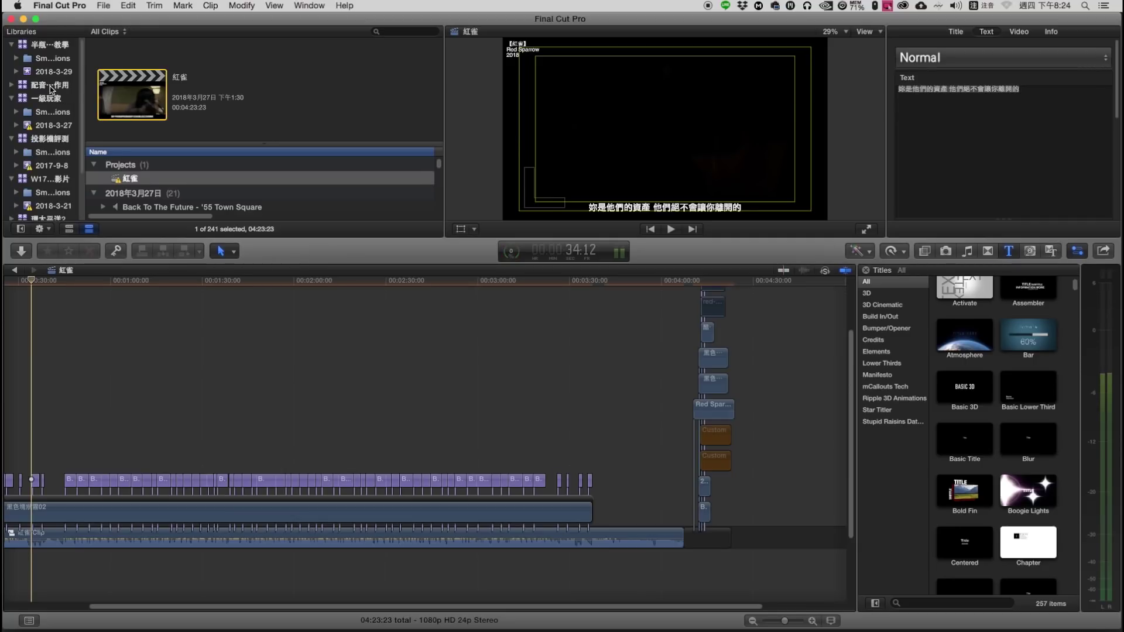
click(57, 49)
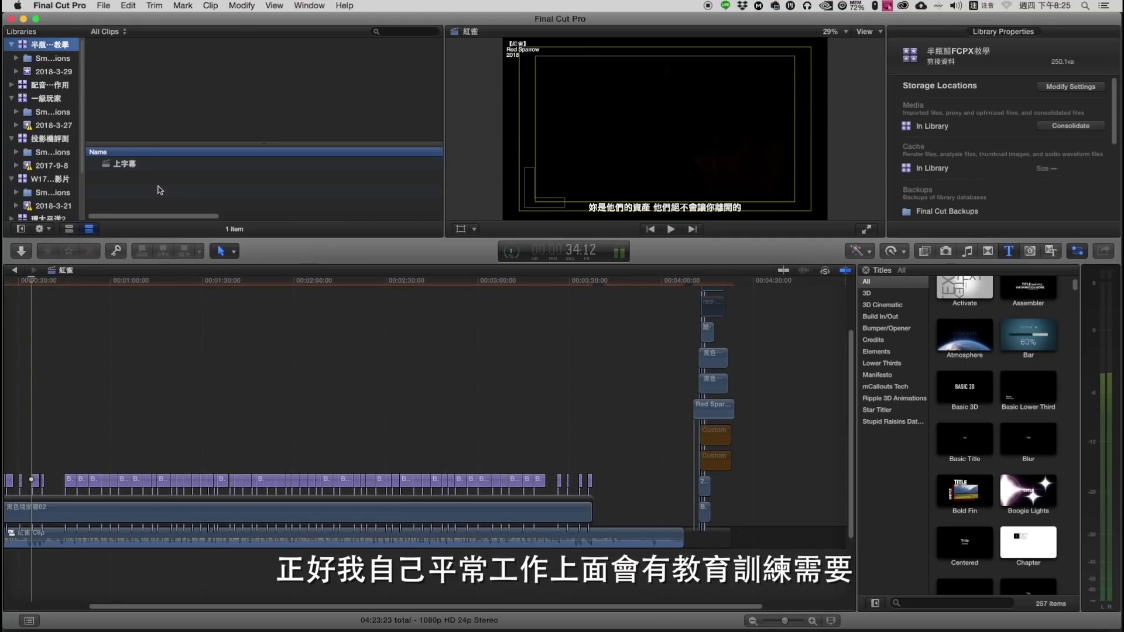
Open the empty 上字幕 project and drop 一級玩家無字03.mov from Finder into its timeline.
click(124, 167)
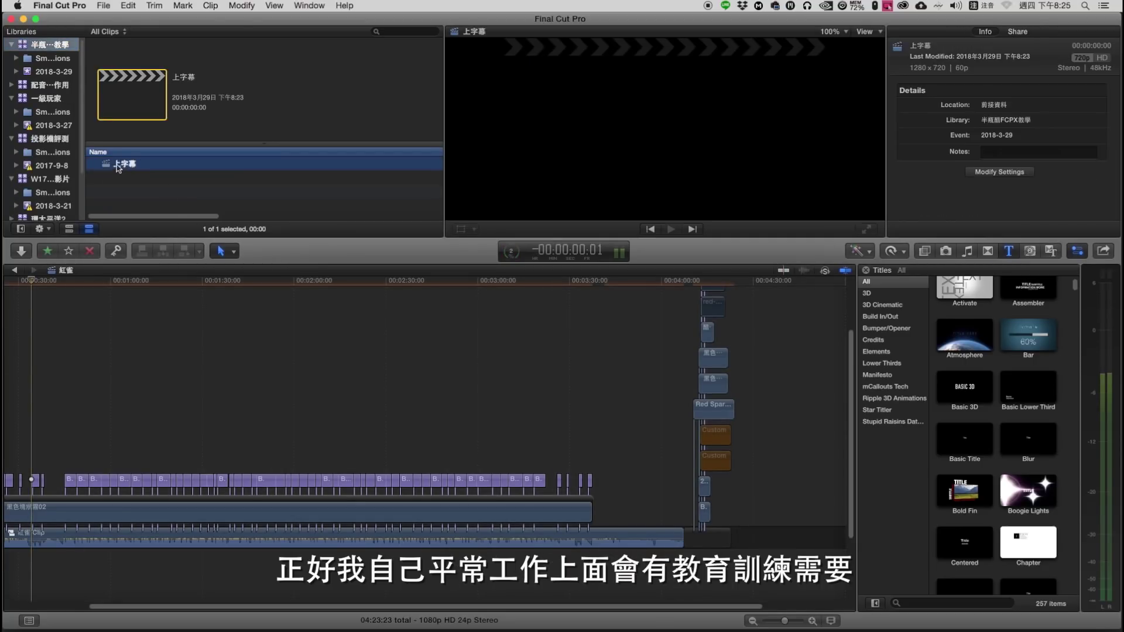
double_click(119, 168)
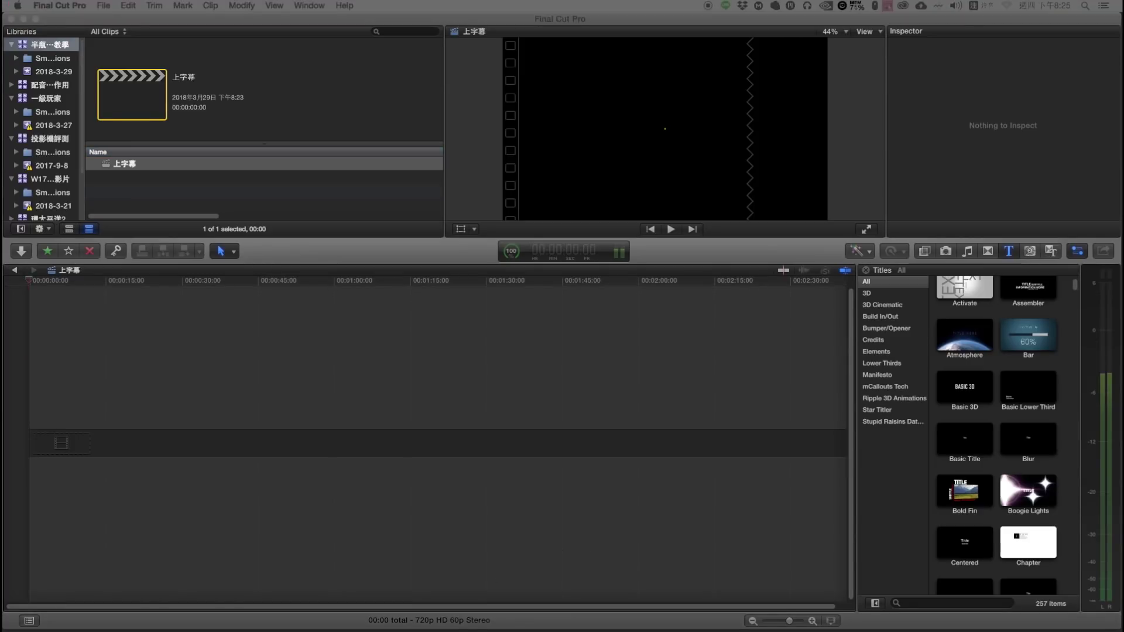
drag(627, 187, 655, 193)
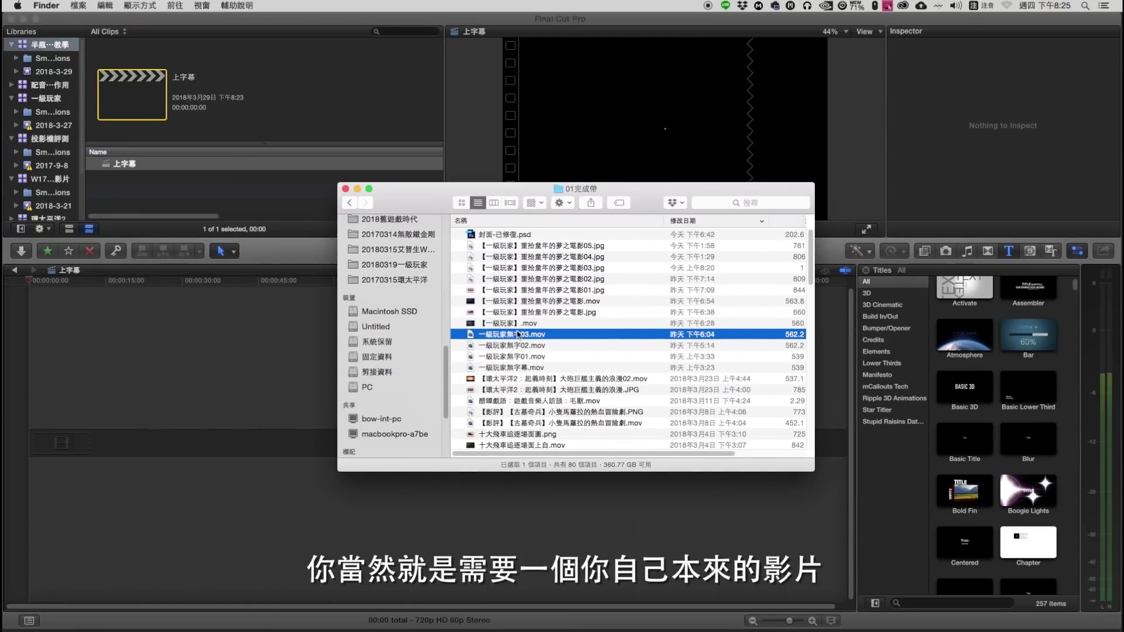
drag(523, 334, 159, 416)
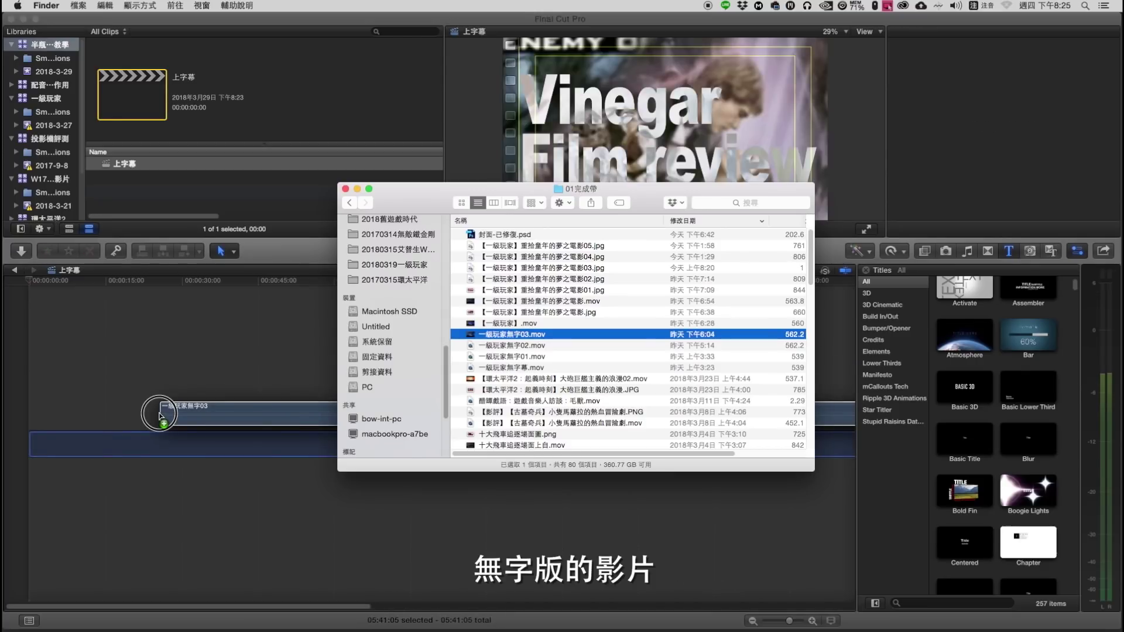
click(515, 403)
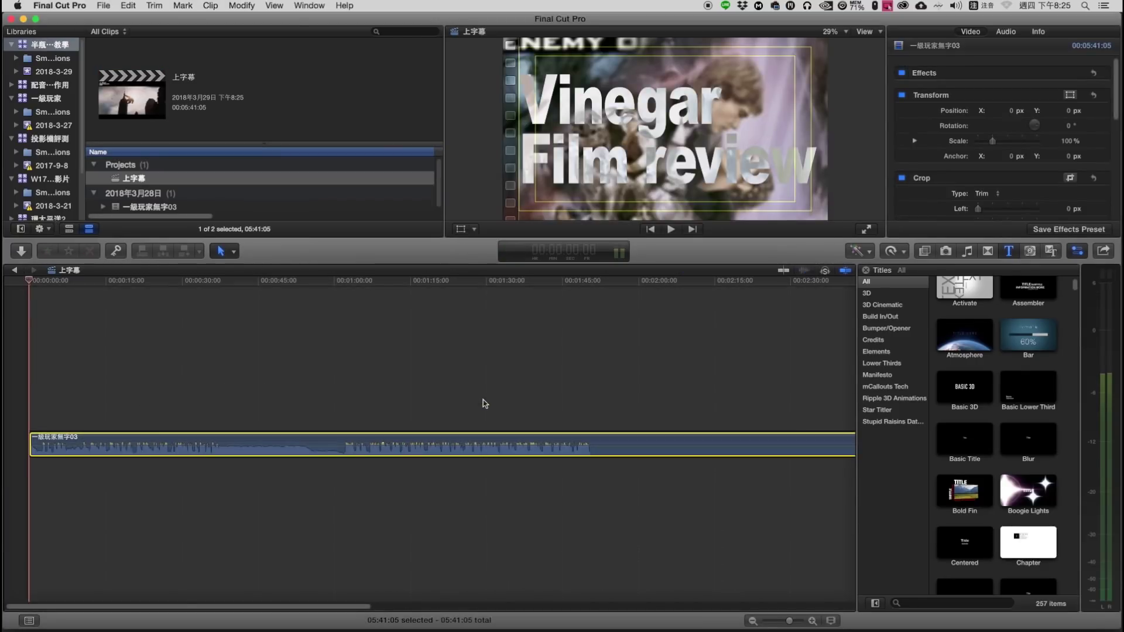
click(96, 304)
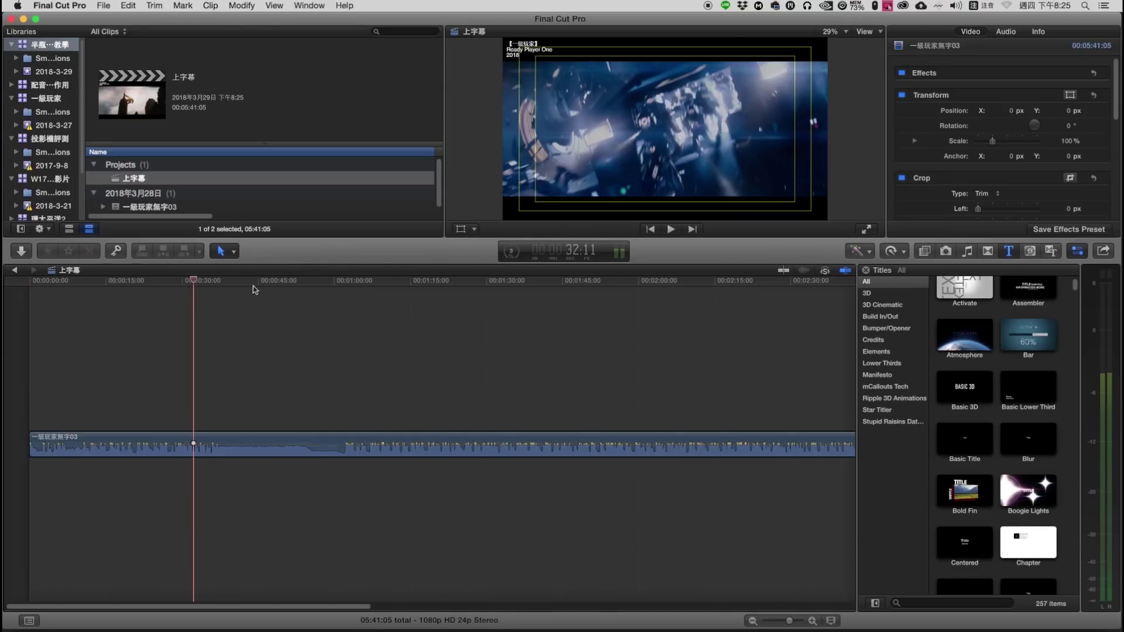
click(195, 286)
drag(195, 286, 129, 286)
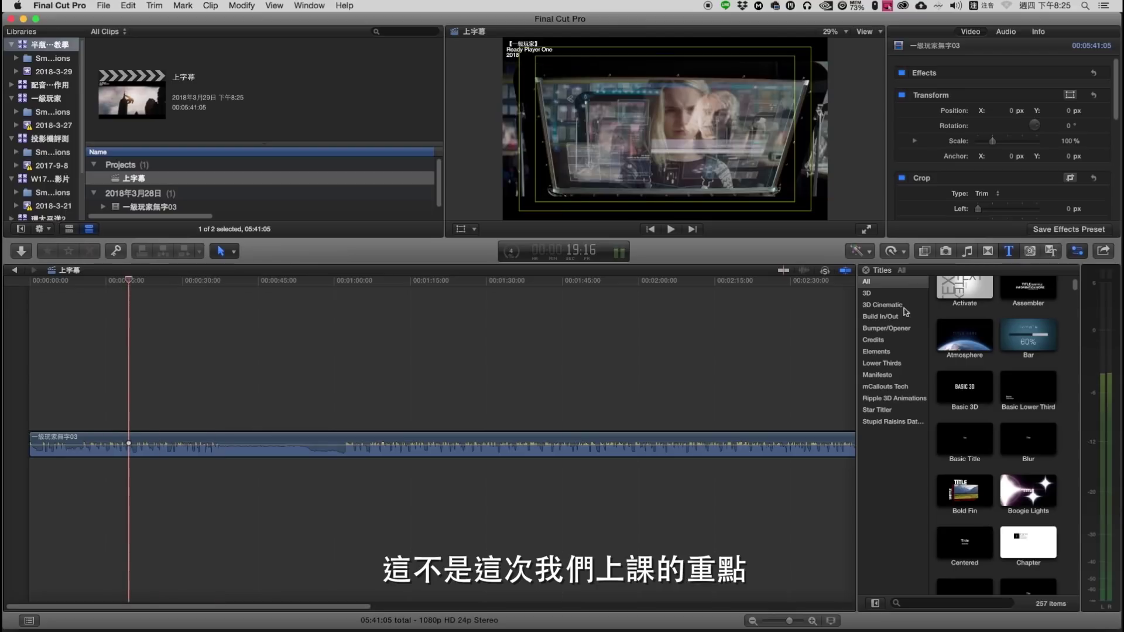
click(720, 281)
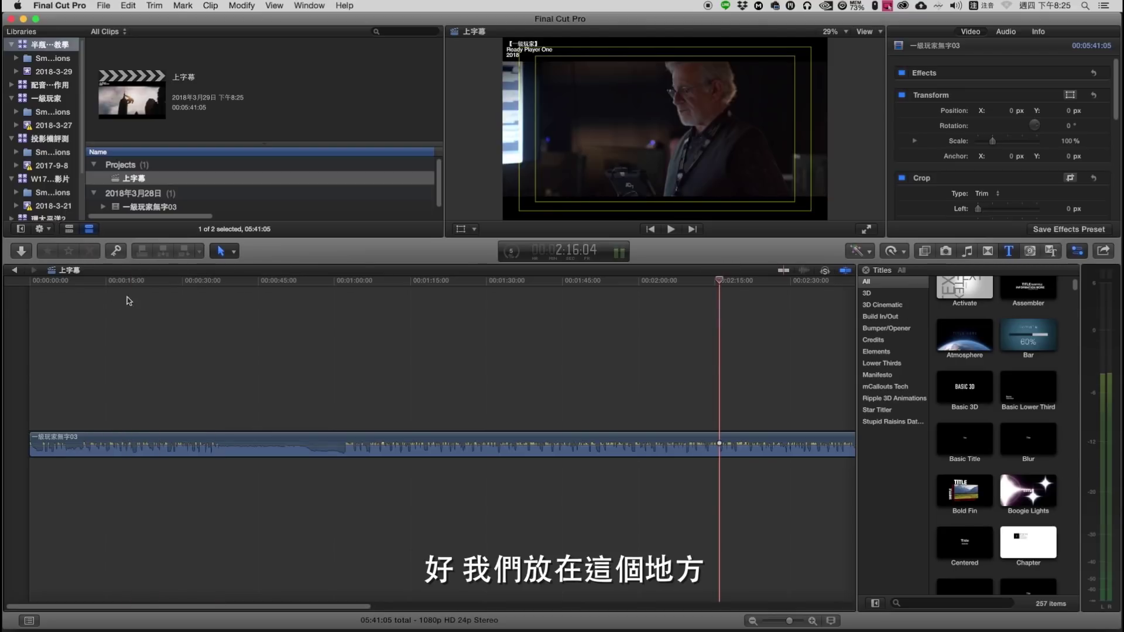
drag(172, 282, 69, 329)
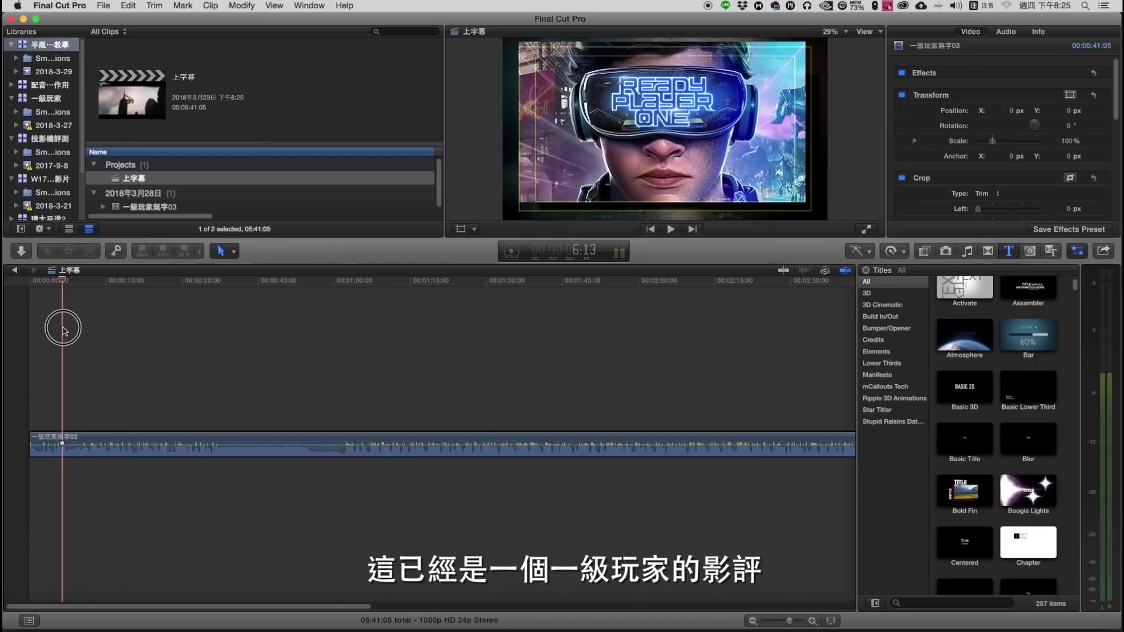
key(space)
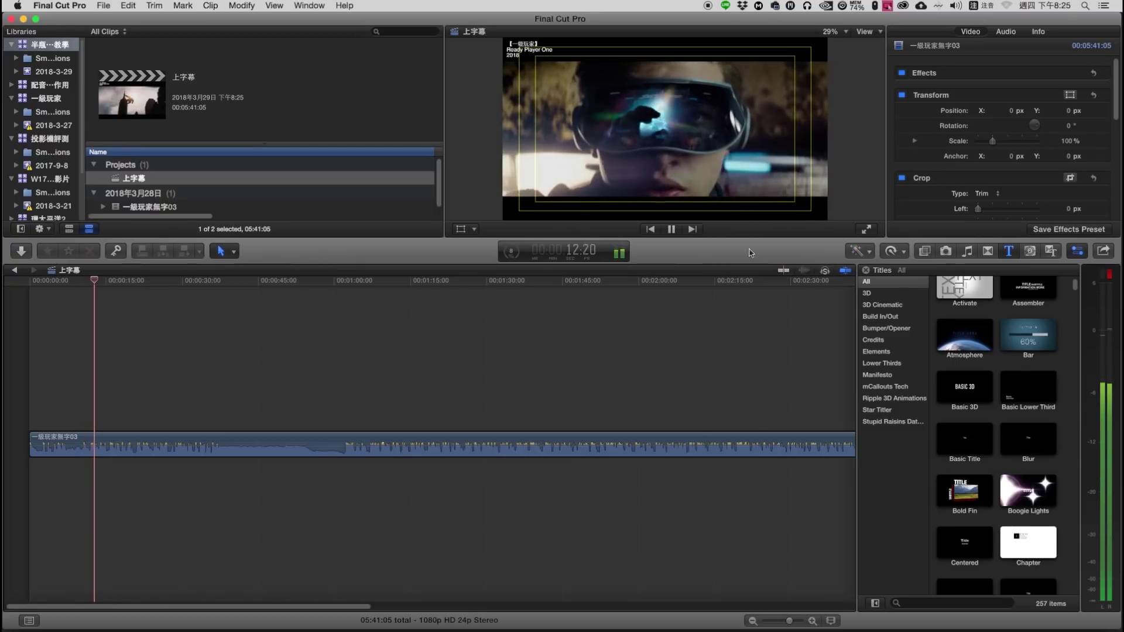
key(space)
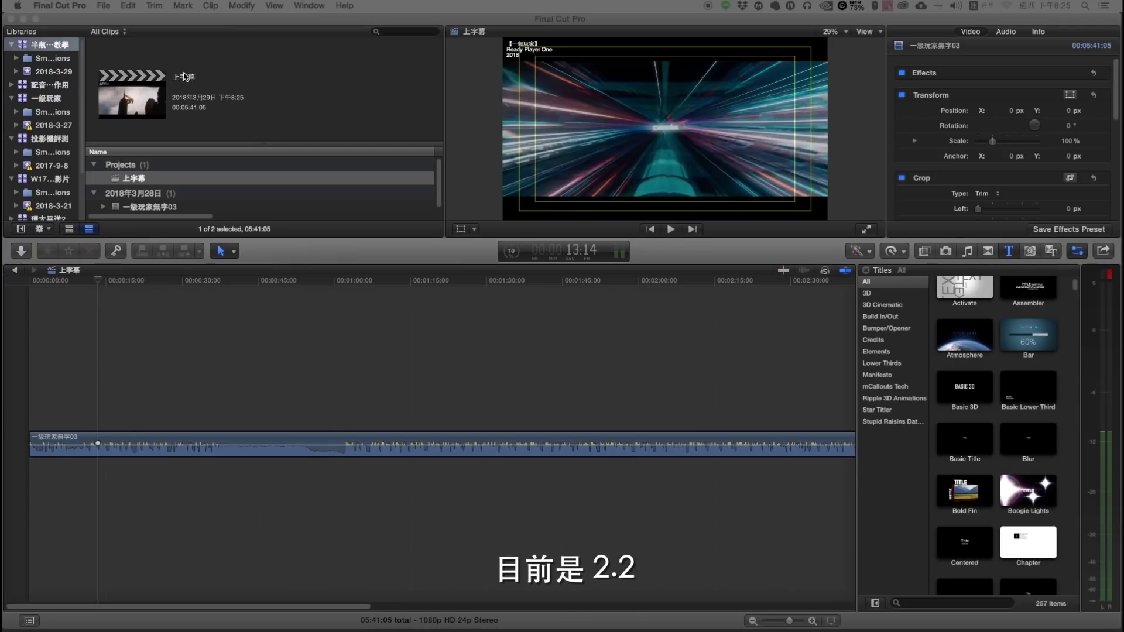
click(358, 5)
click(274, 5)
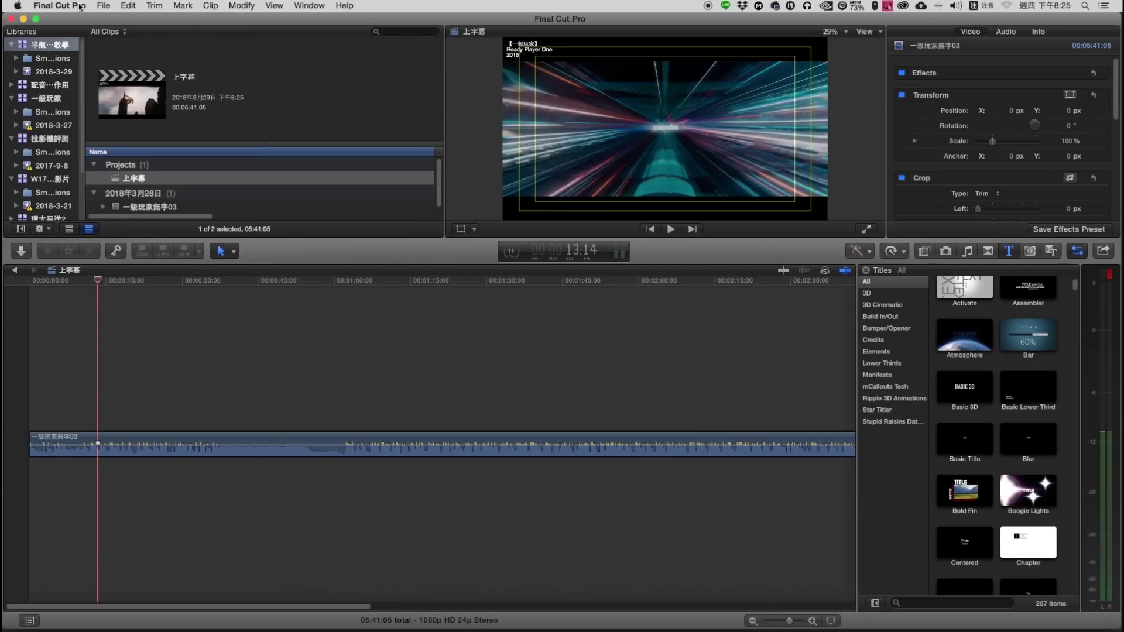
click(60, 5)
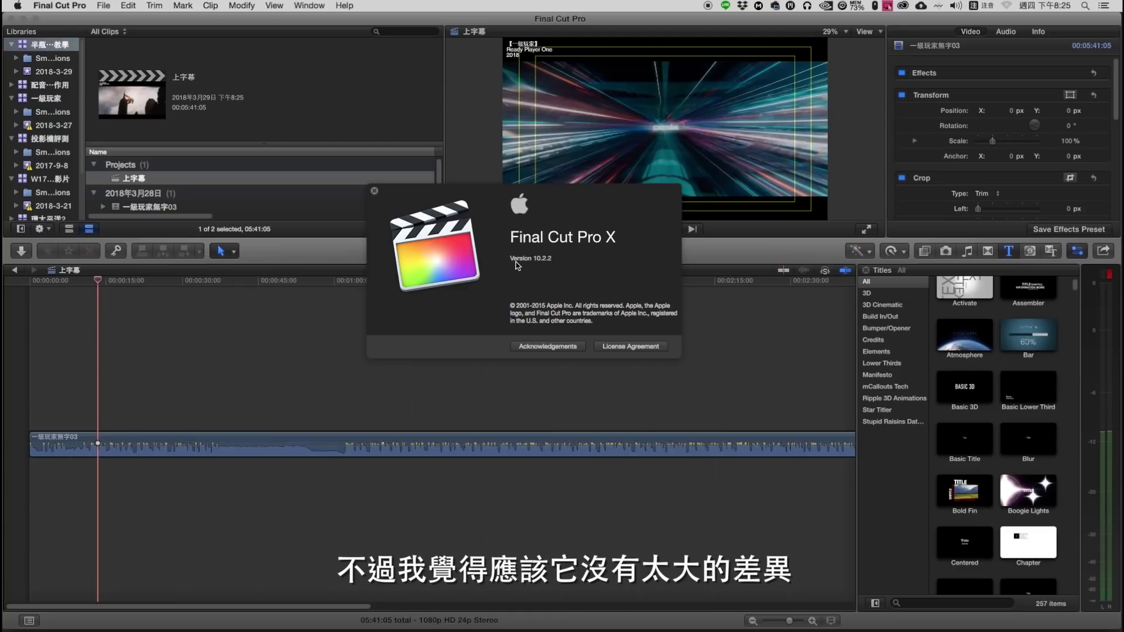
click(375, 192)
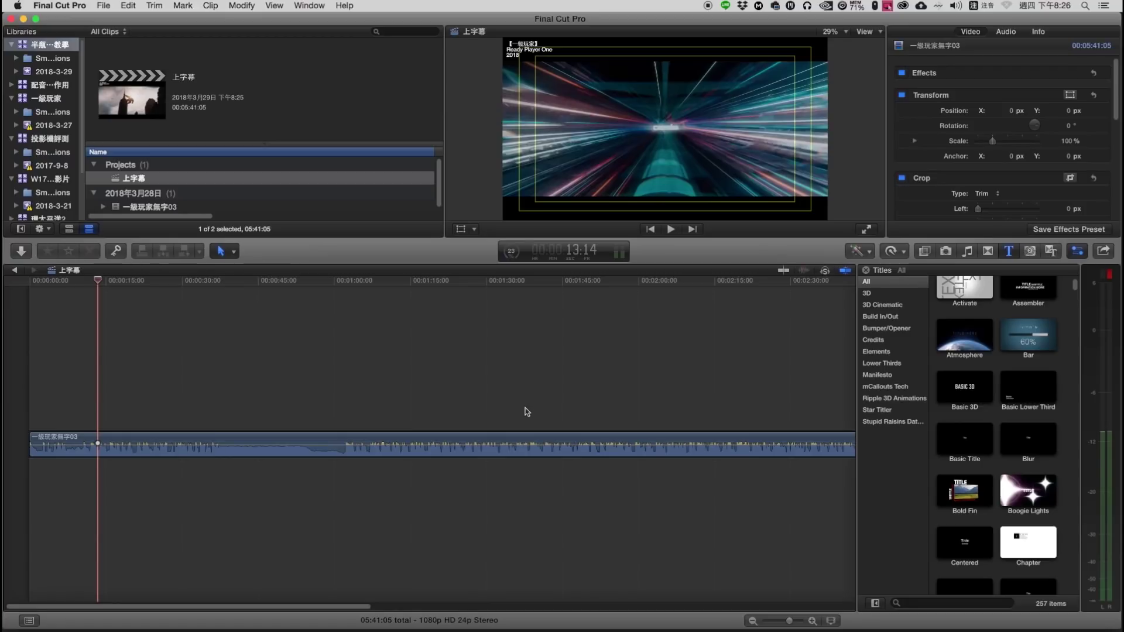
Look through the transitions, effects and sound browsers, ending on the Titles browser showing Basic Title.
click(957, 448)
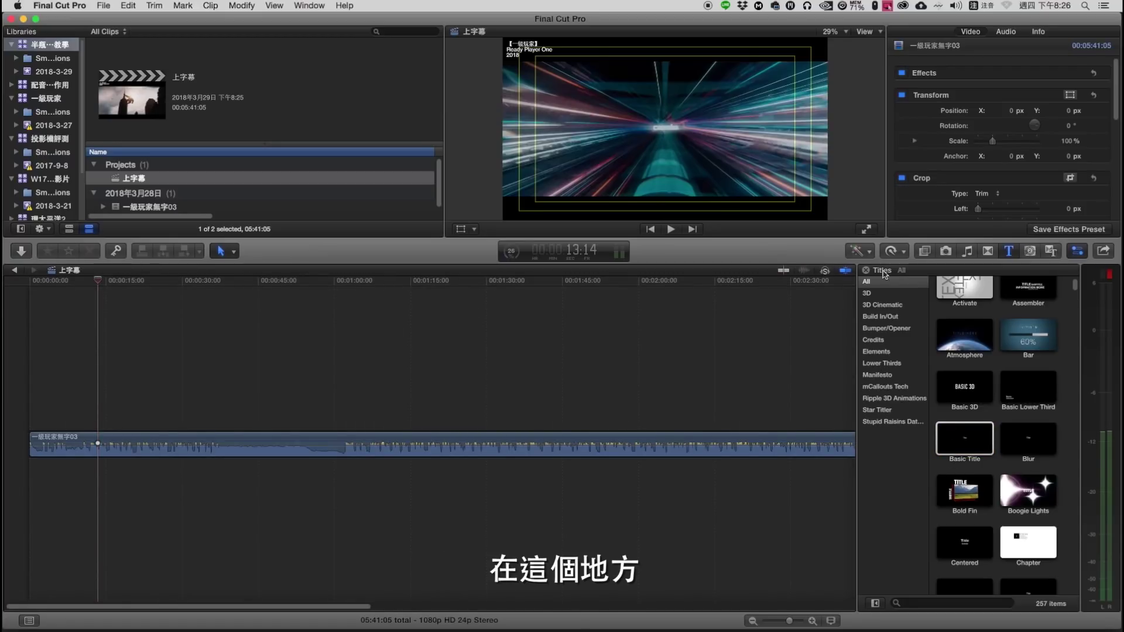
click(988, 252)
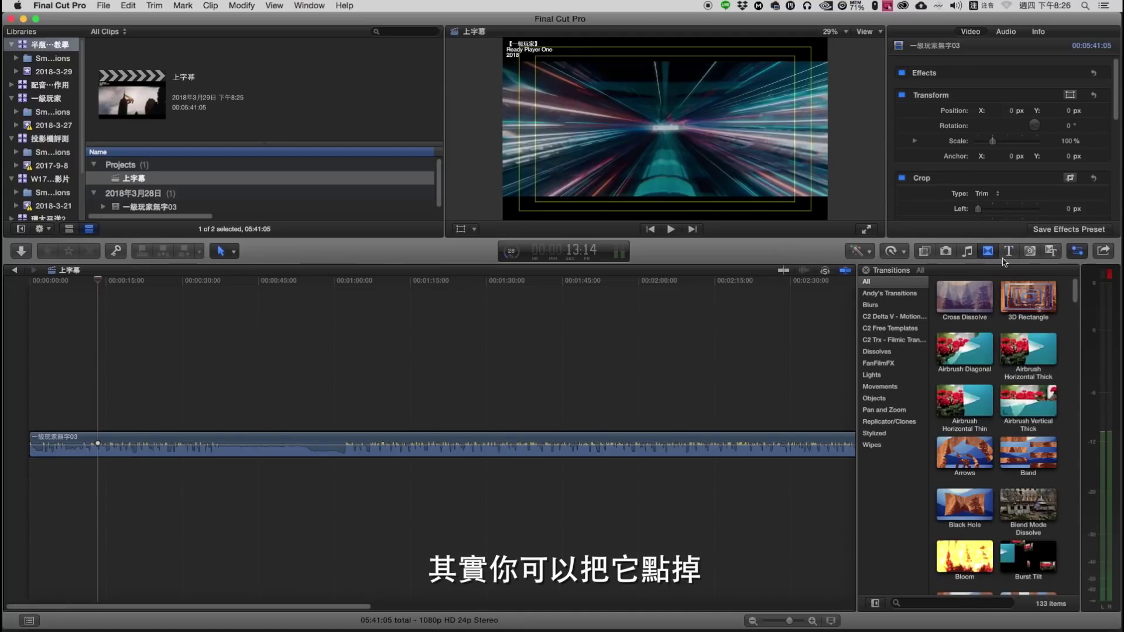
click(986, 252)
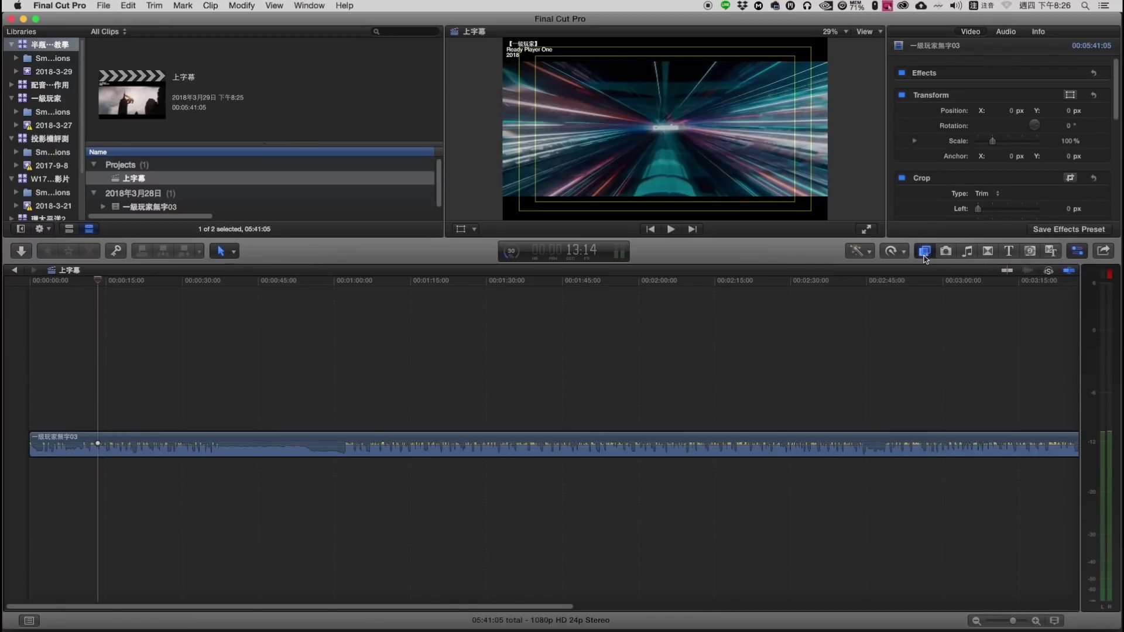
click(925, 252)
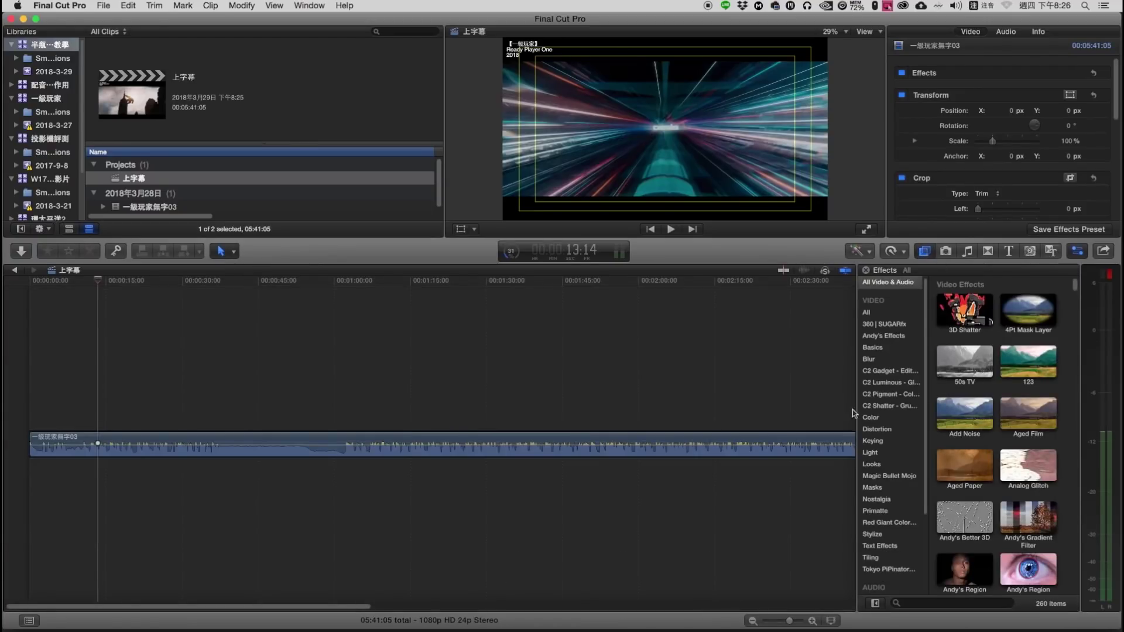
scroll(976, 453, down, 2)
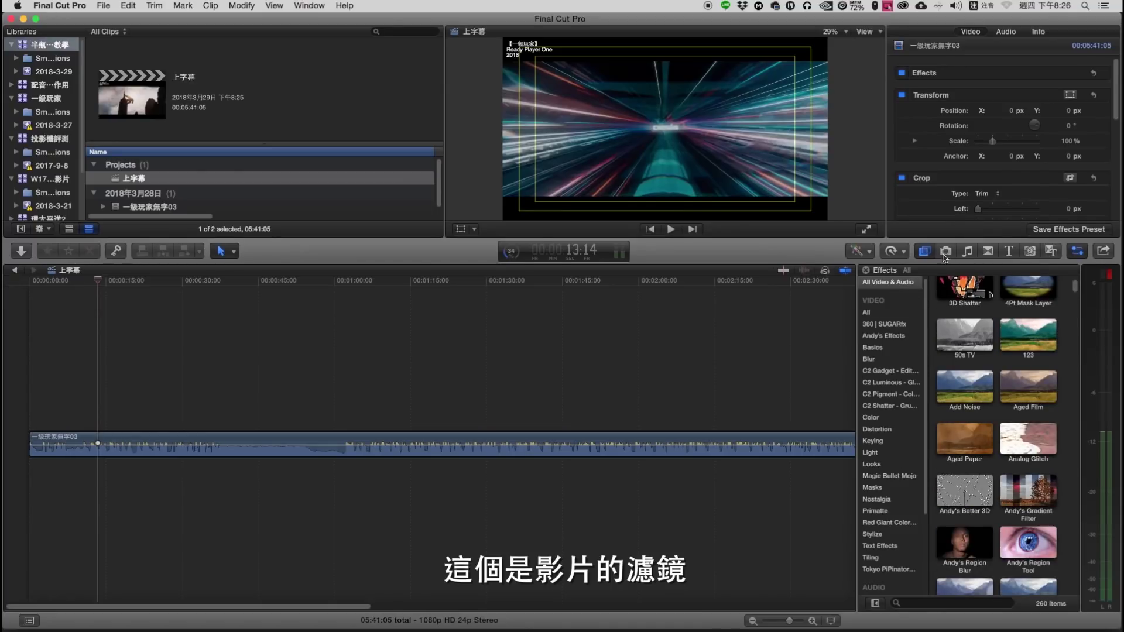
click(967, 251)
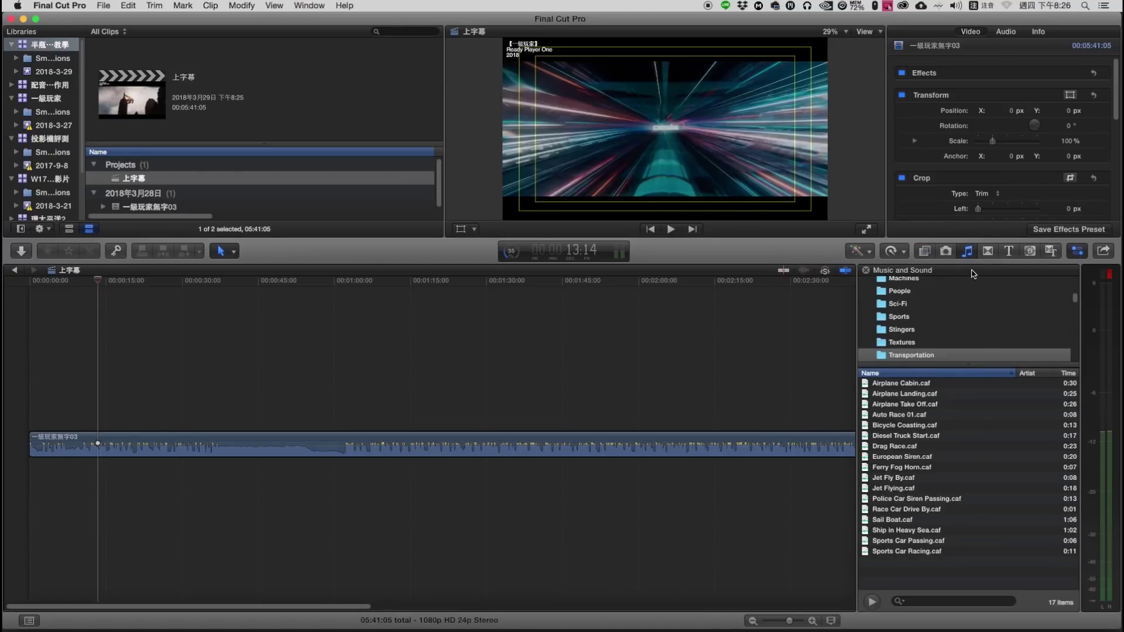
click(1001, 255)
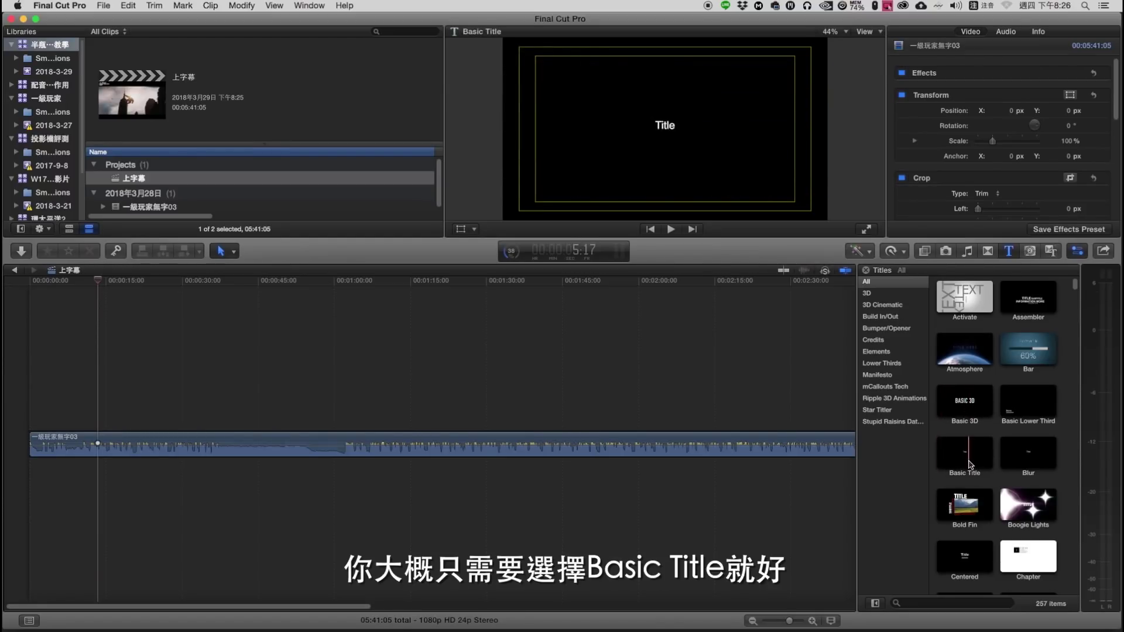
Place a Basic Title above the clip near its start and stretch it past two minutes.
drag(969, 465, 91, 411)
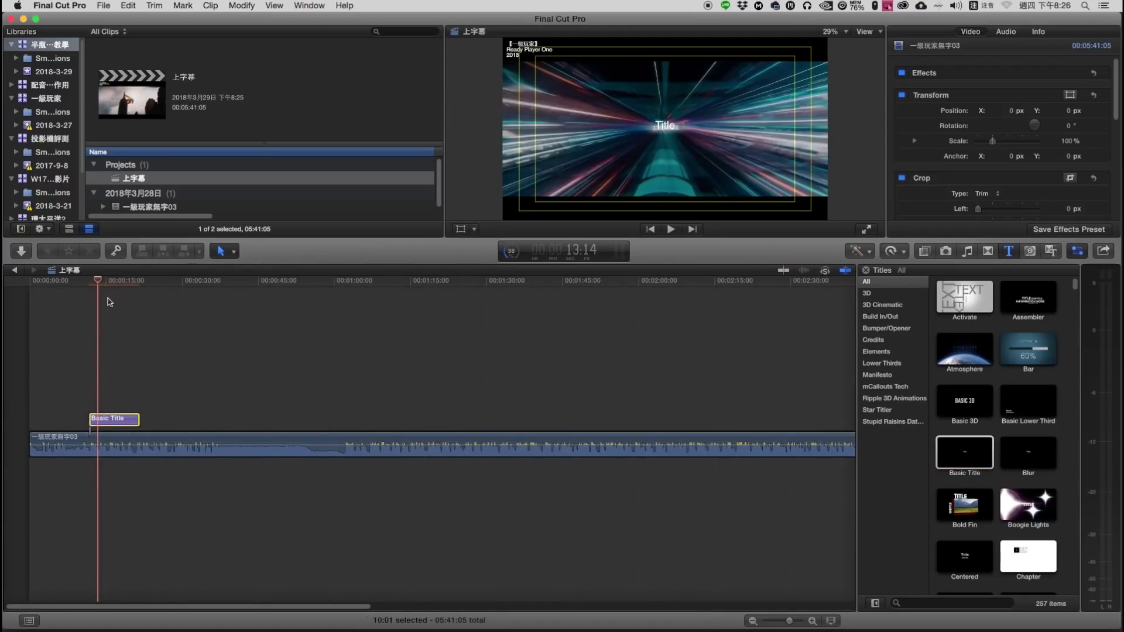
drag(109, 286, 104, 296)
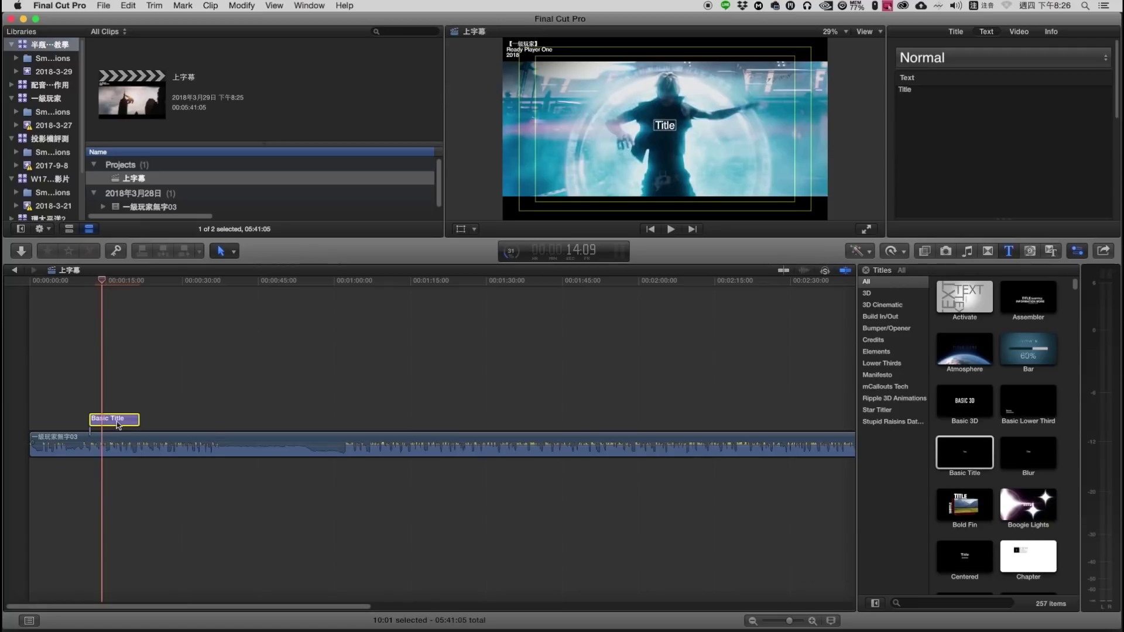
drag(114, 418, 105, 419)
click(59, 281)
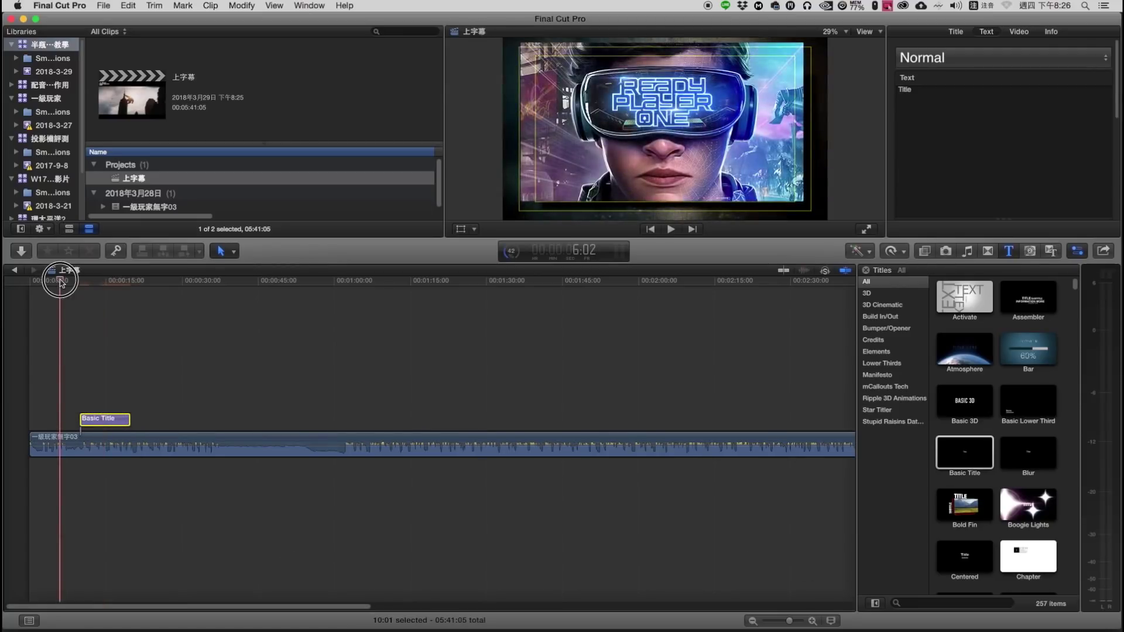
click(129, 419)
drag(195, 426, 755, 421)
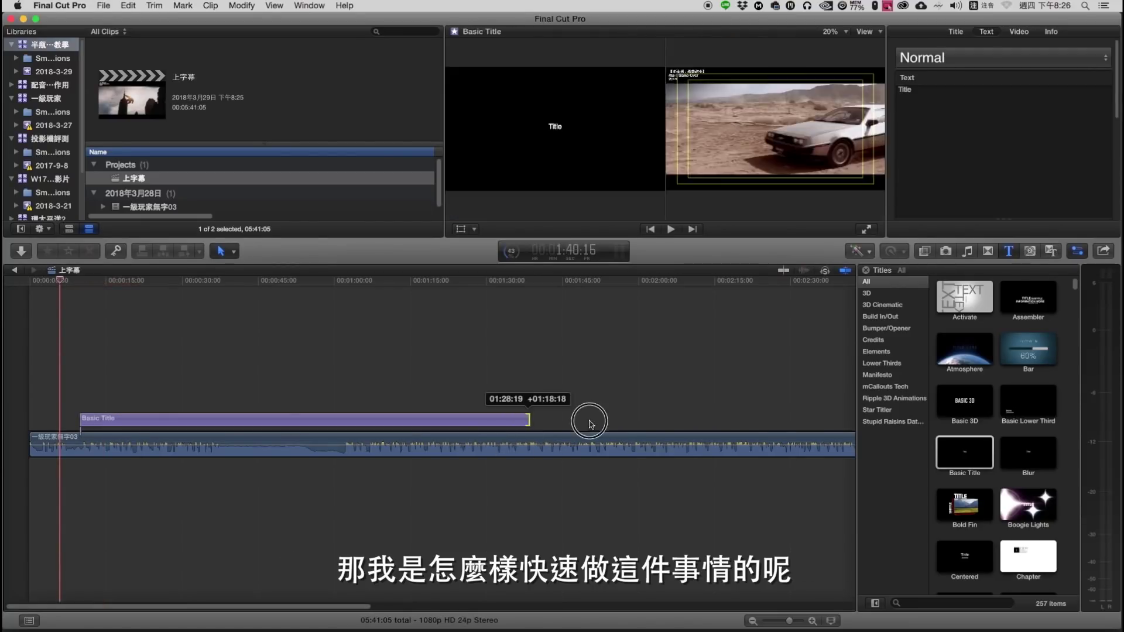
click(867, 271)
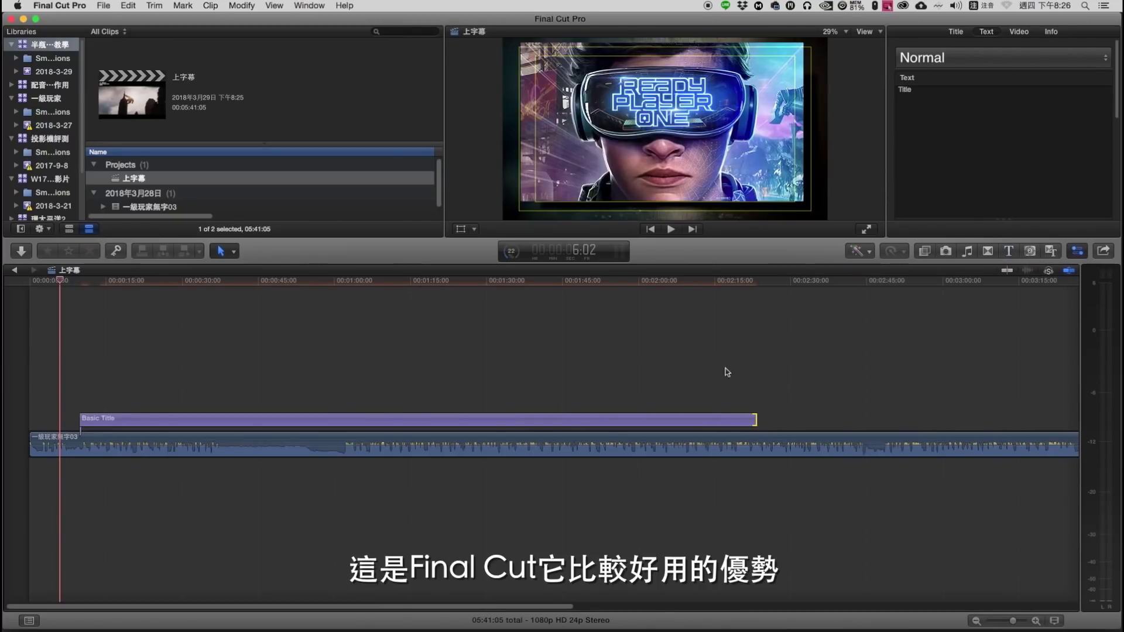
Zoom the timeline out and extend the Basic Title's end even further.
key(super+minus)
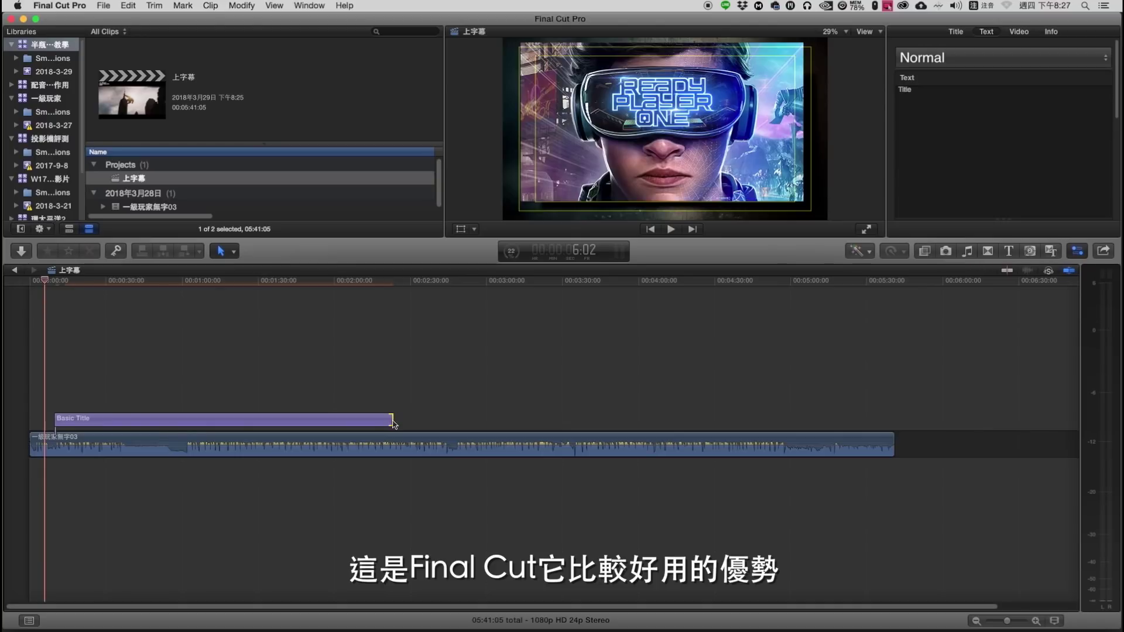
mouse_move(393, 424)
mouse_down()
mouse_move(788, 430)
mouse_move(782, 422)
mouse_up()
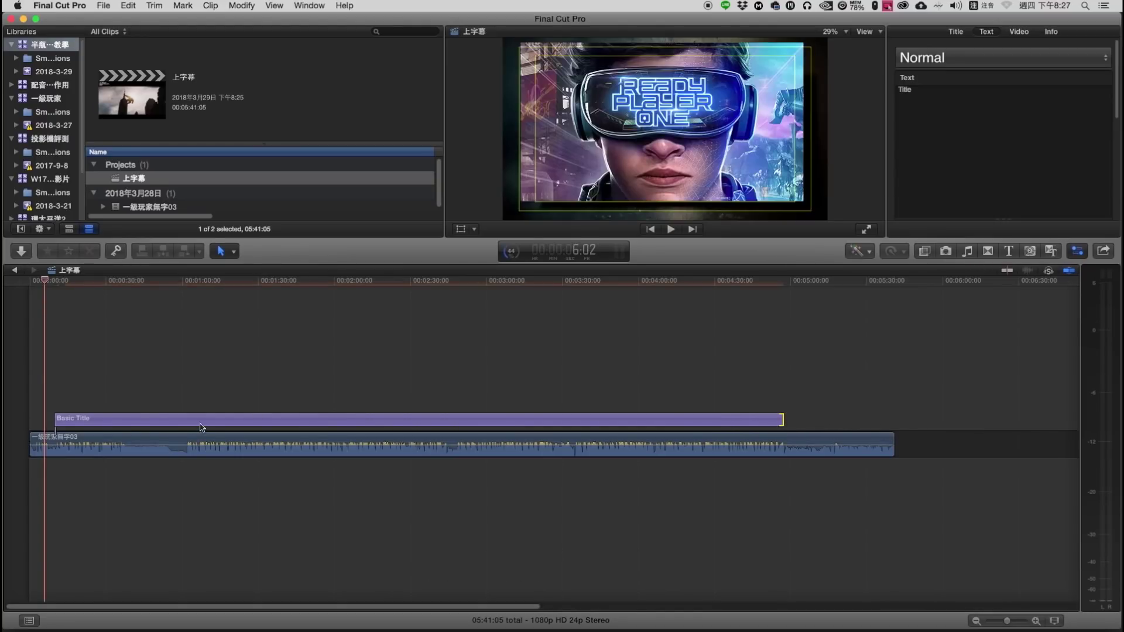
click(36, 285)
key(super+equal)
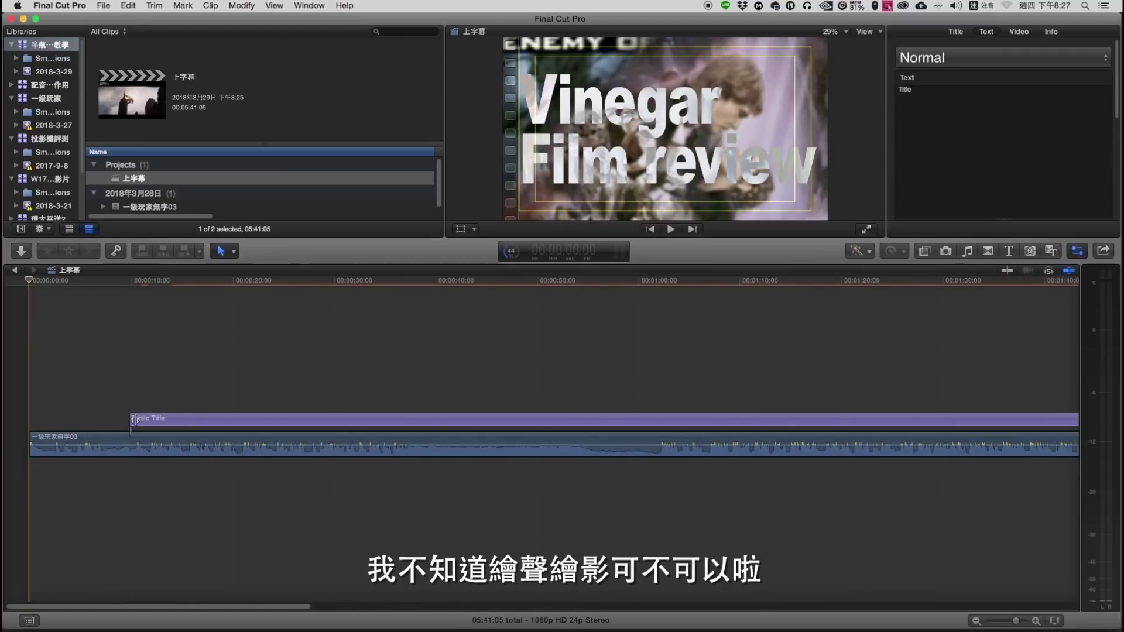
Trim the Basic Title's start back so it begins about 2 seconds into the review.
drag(132, 421, 152, 423)
click(123, 281)
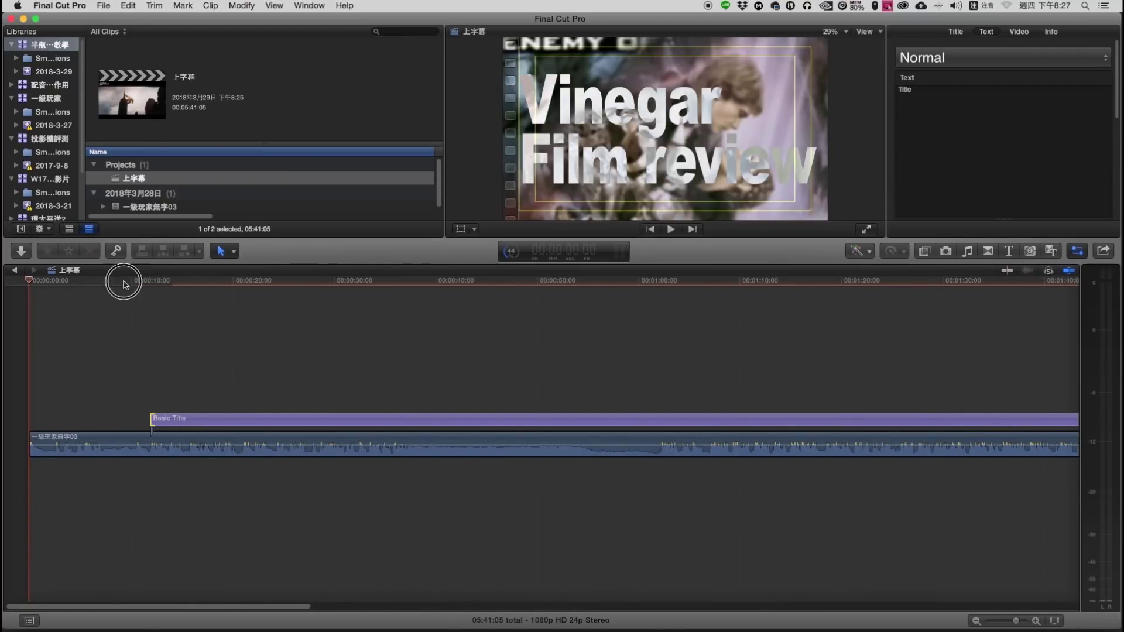
drag(133, 286, 130, 310)
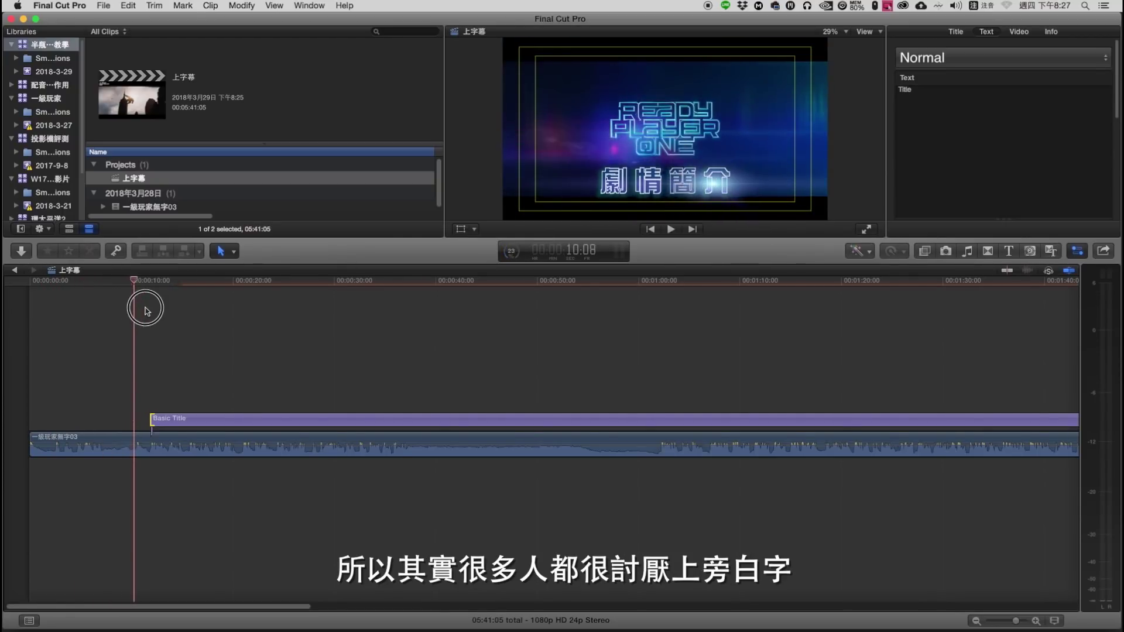
mouse_move(129, 310)
mouse_down()
mouse_move(6, 358)
mouse_move(55, 372)
mouse_up()
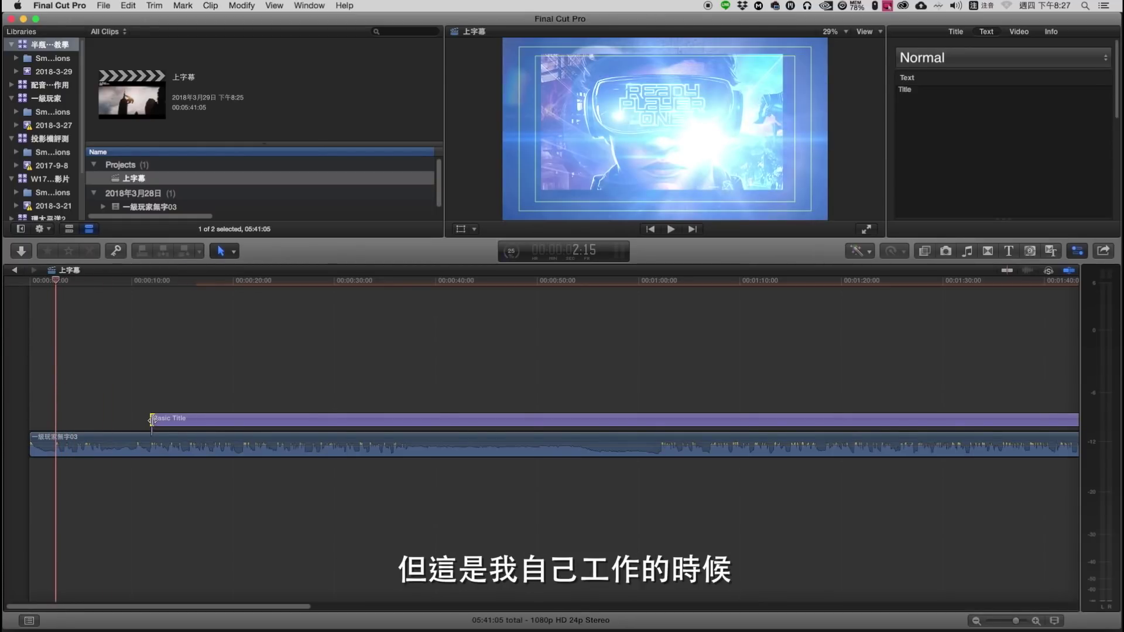
drag(152, 420, 56, 420)
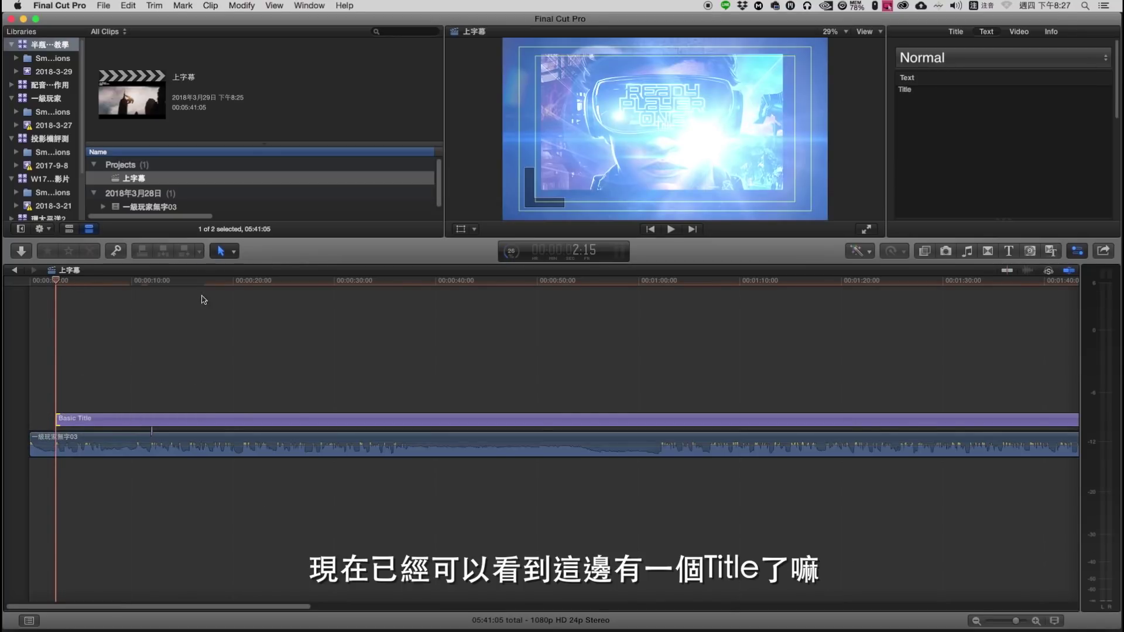
click(161, 284)
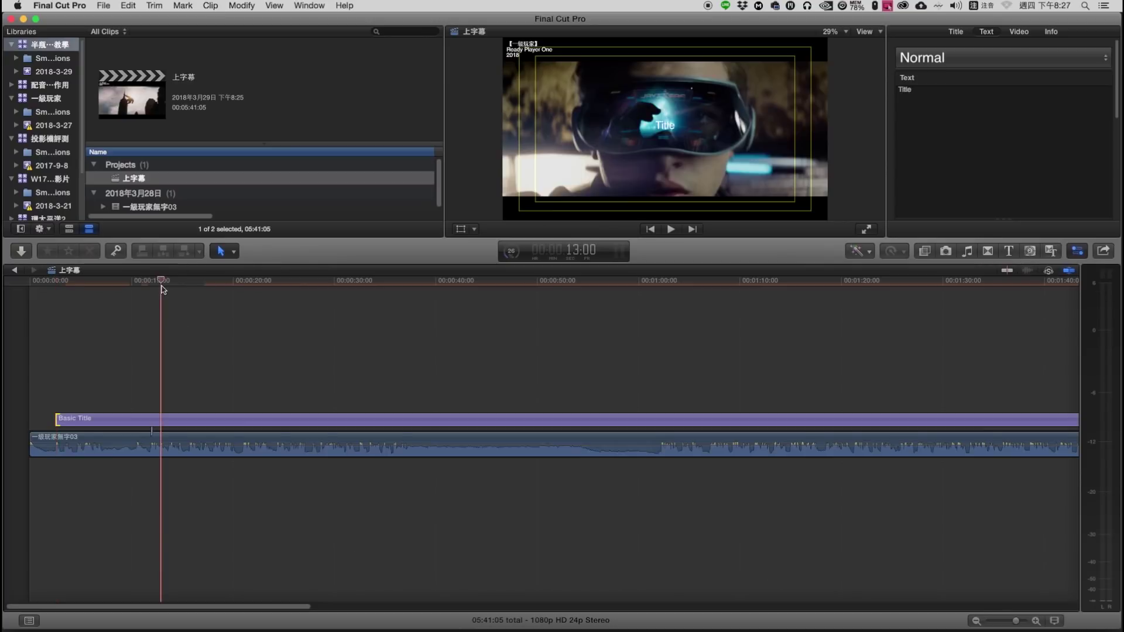
click(262, 442)
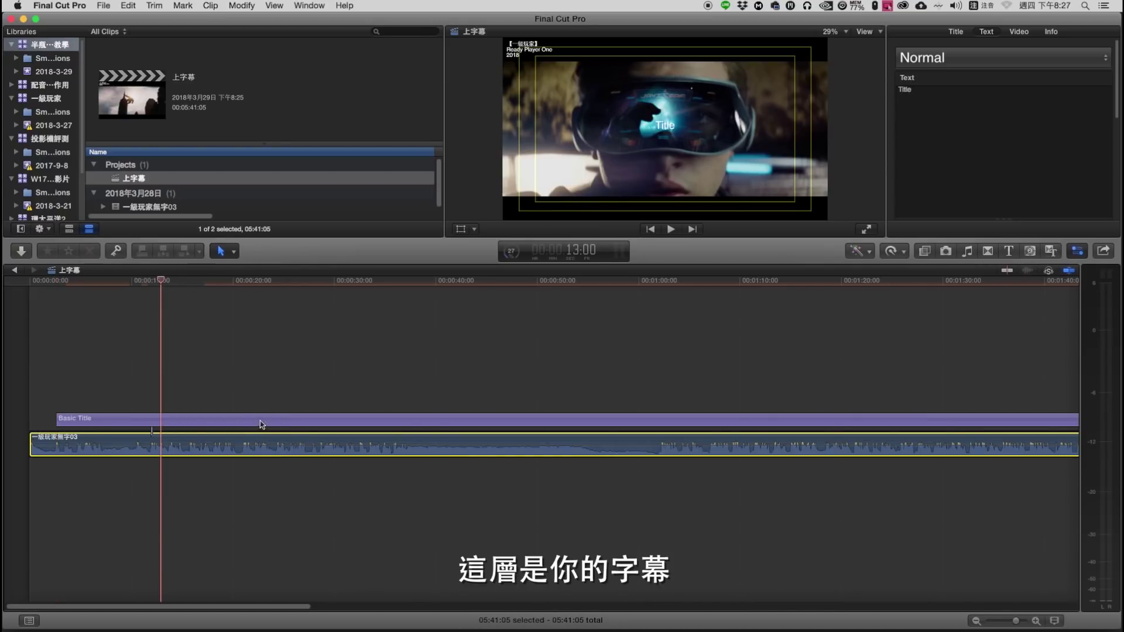
click(213, 418)
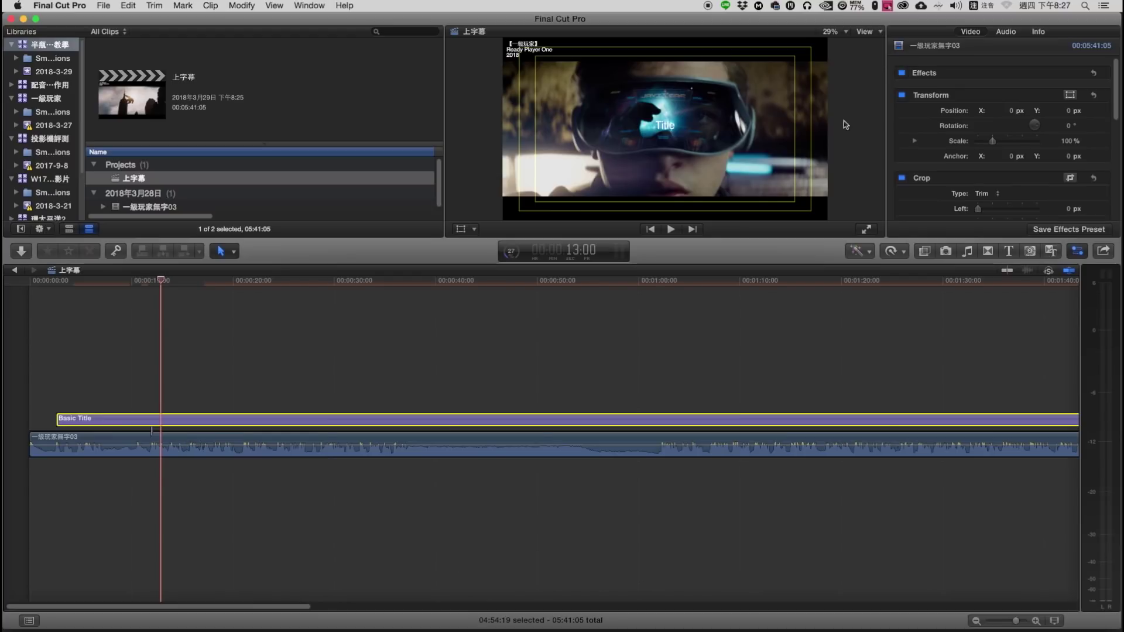
double_click(667, 130)
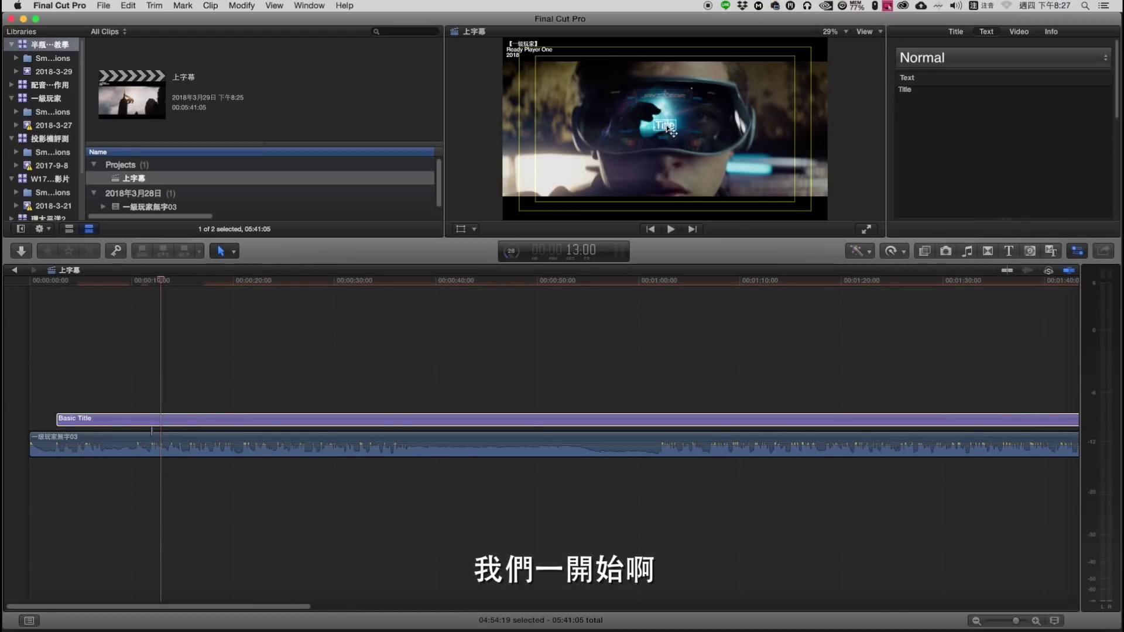
click(670, 167)
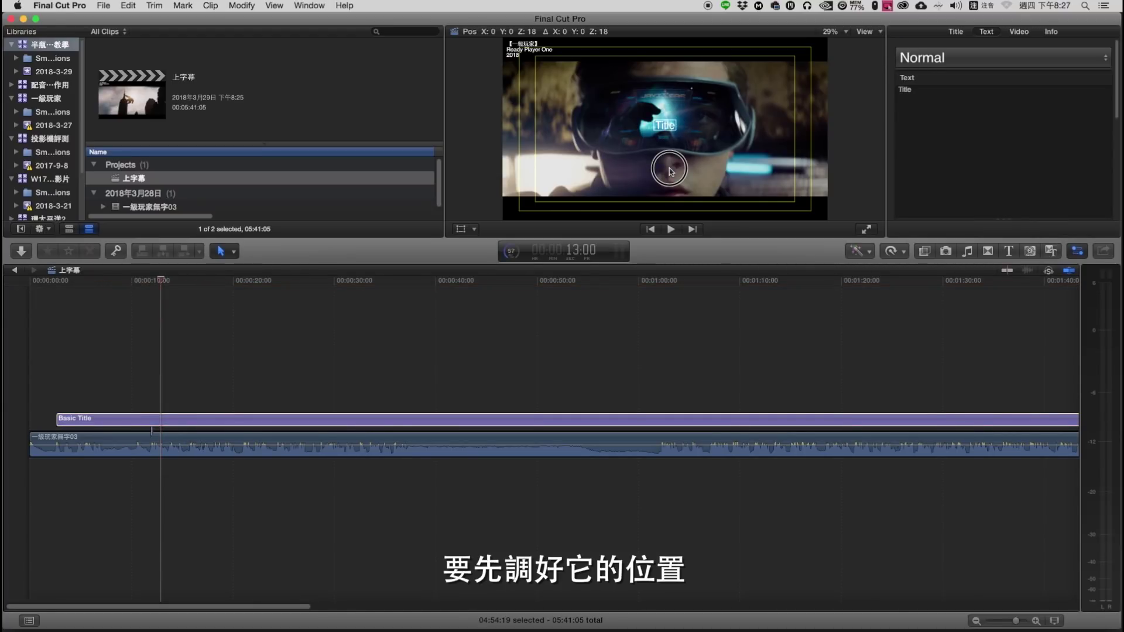
drag(669, 167, 667, 128)
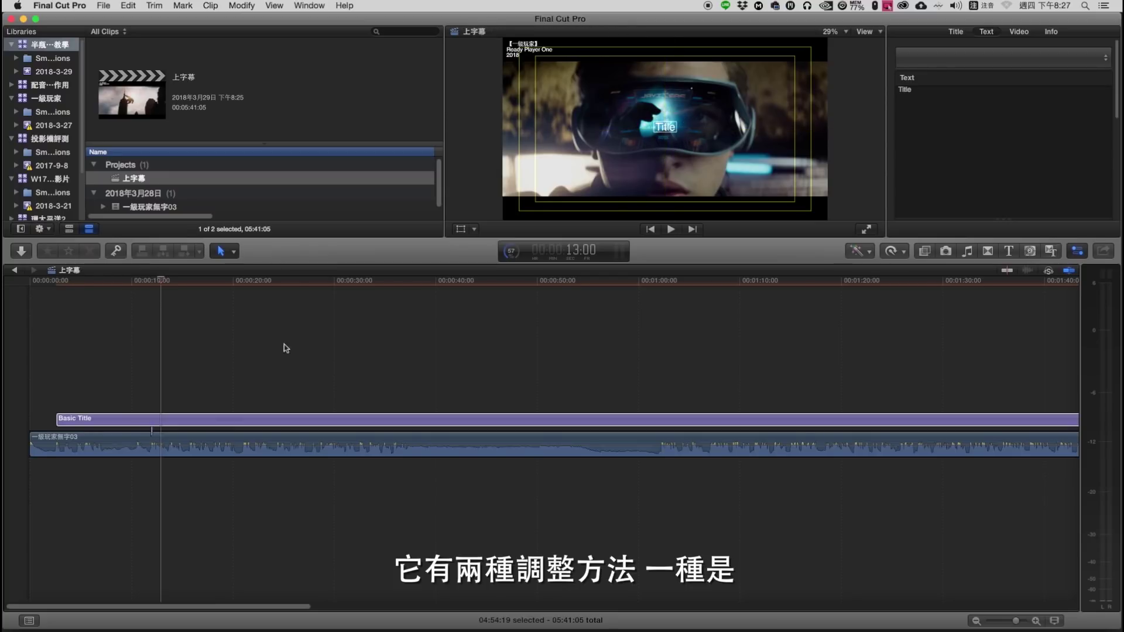
click(209, 419)
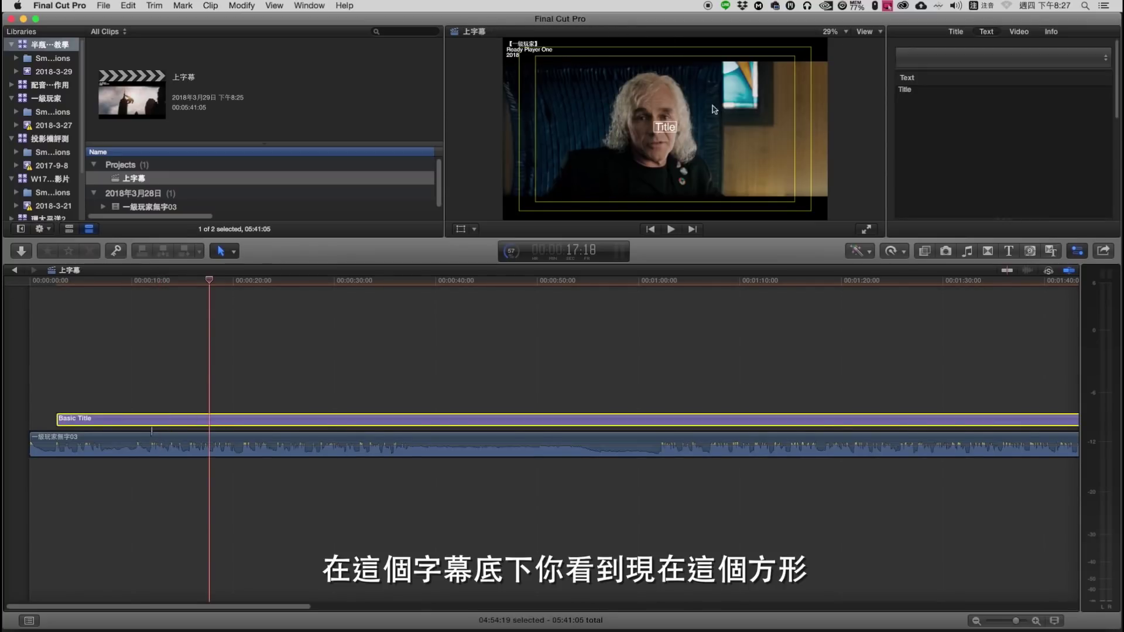
mouse_move(658, 130)
mouse_down()
mouse_move(653, 107)
mouse_move(667, 137)
mouse_move(668, 128)
mouse_up()
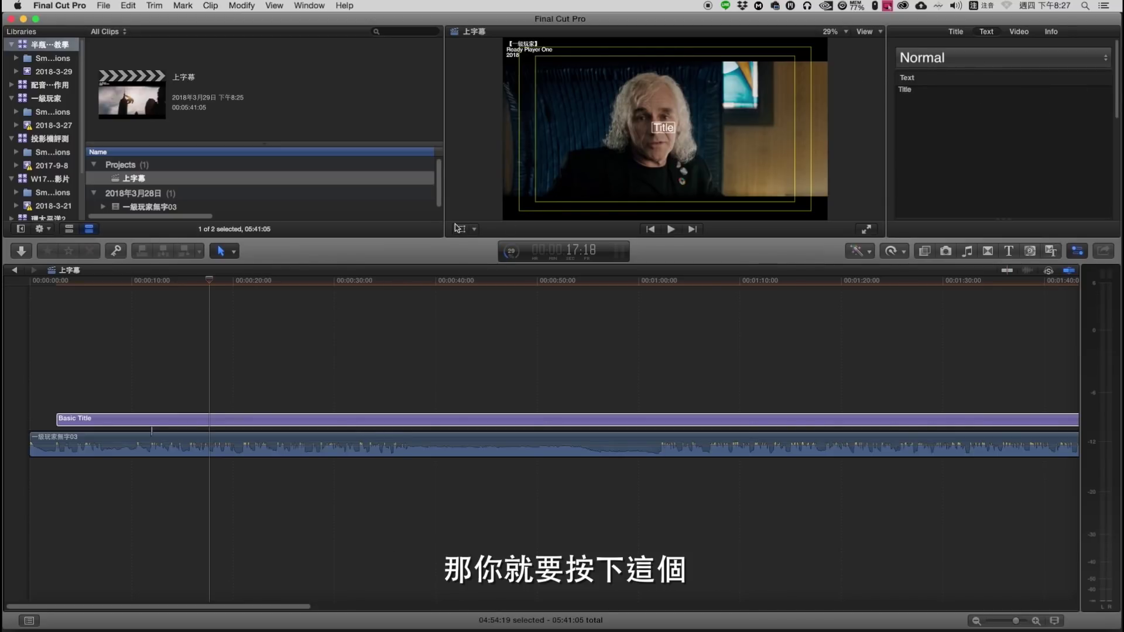
Move the Basic Title later so it starts near 40 seconds.
click(461, 229)
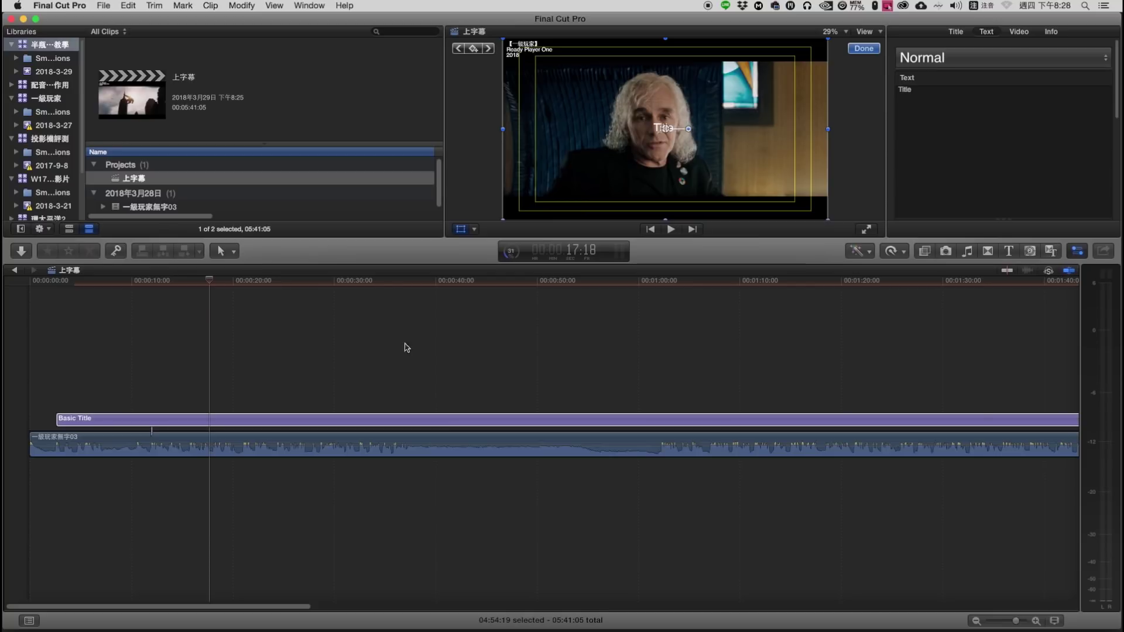
click(173, 421)
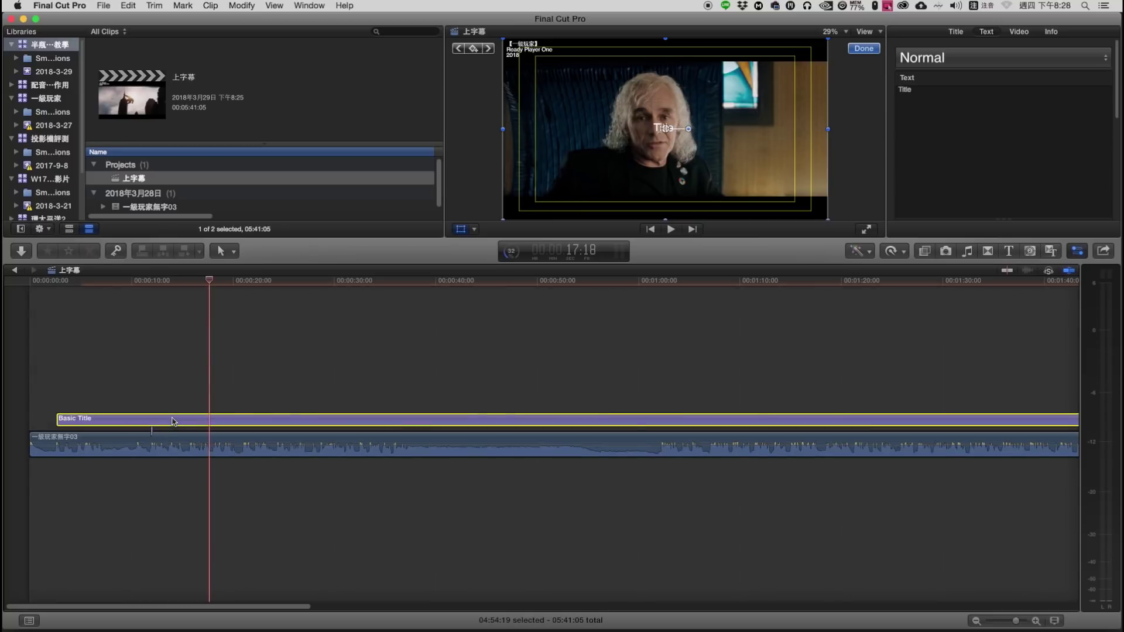
key(super+z)
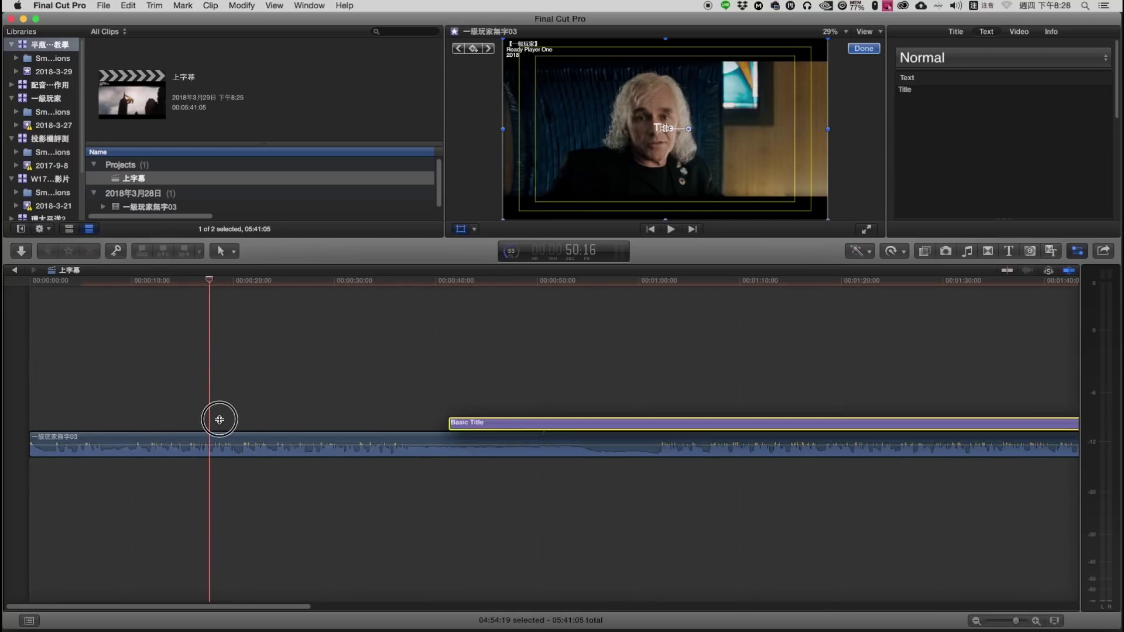
drag(218, 417, 397, 421)
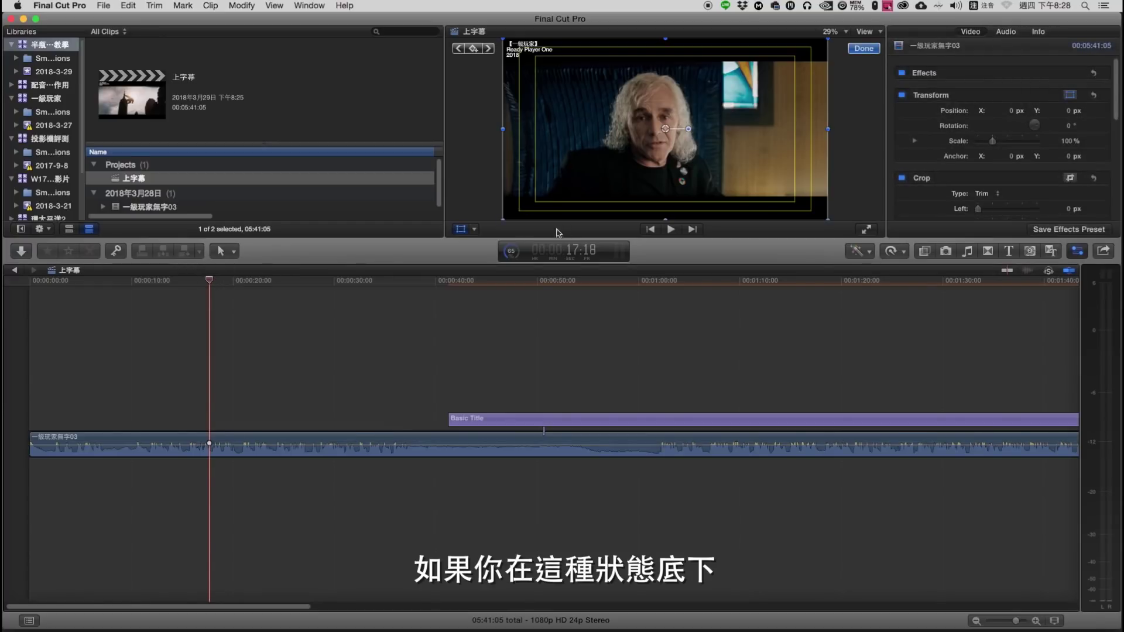
Select the review clip and turn on its on-screen Transform handles.
click(454, 229)
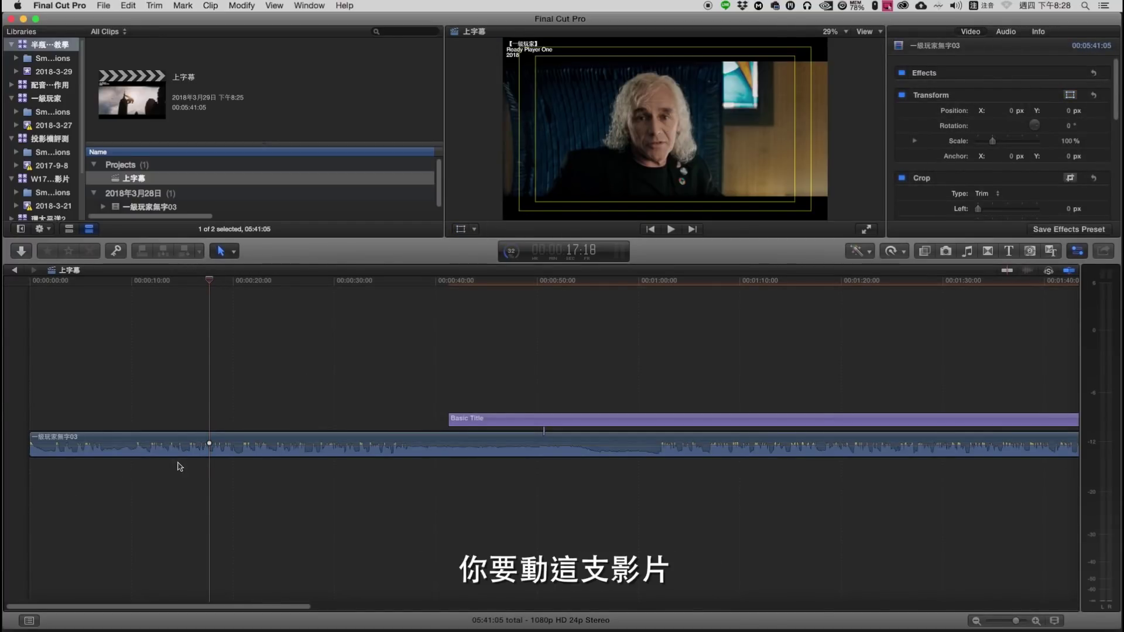
click(238, 439)
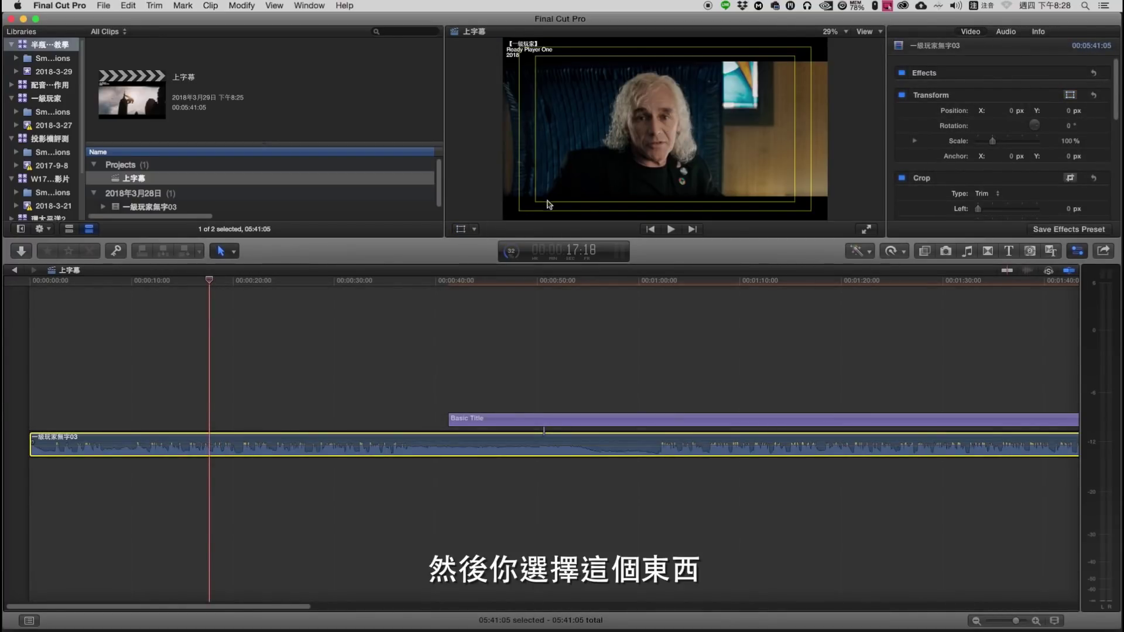
click(461, 229)
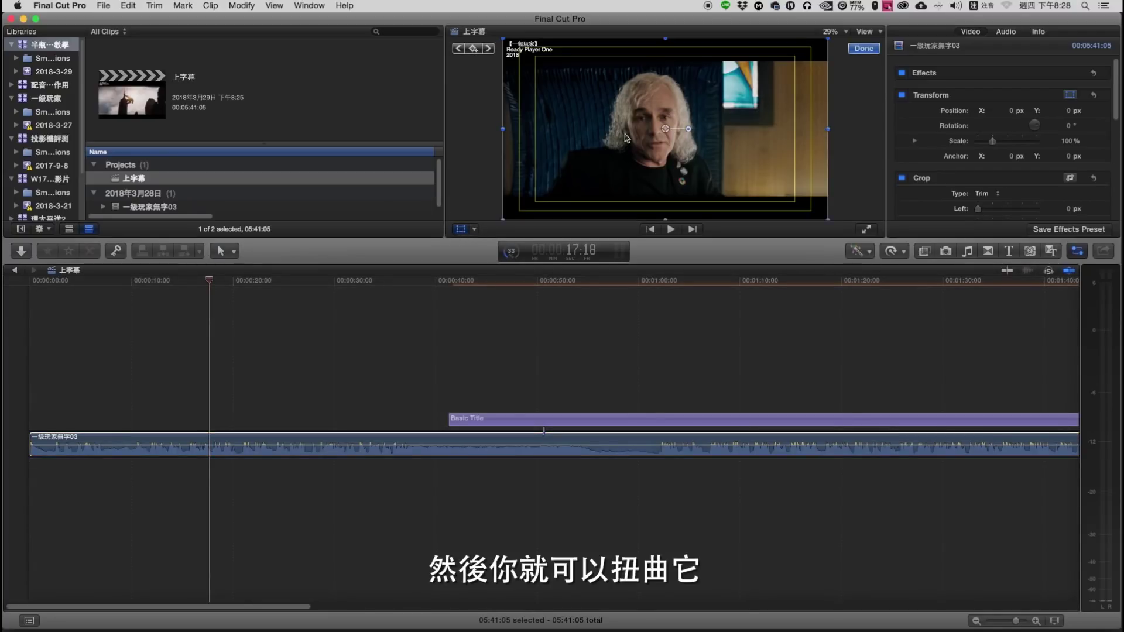
Shift the review footage off-centre, tilt it 6.8° and scale it to about 100.59%.
drag(502, 130, 503, 130)
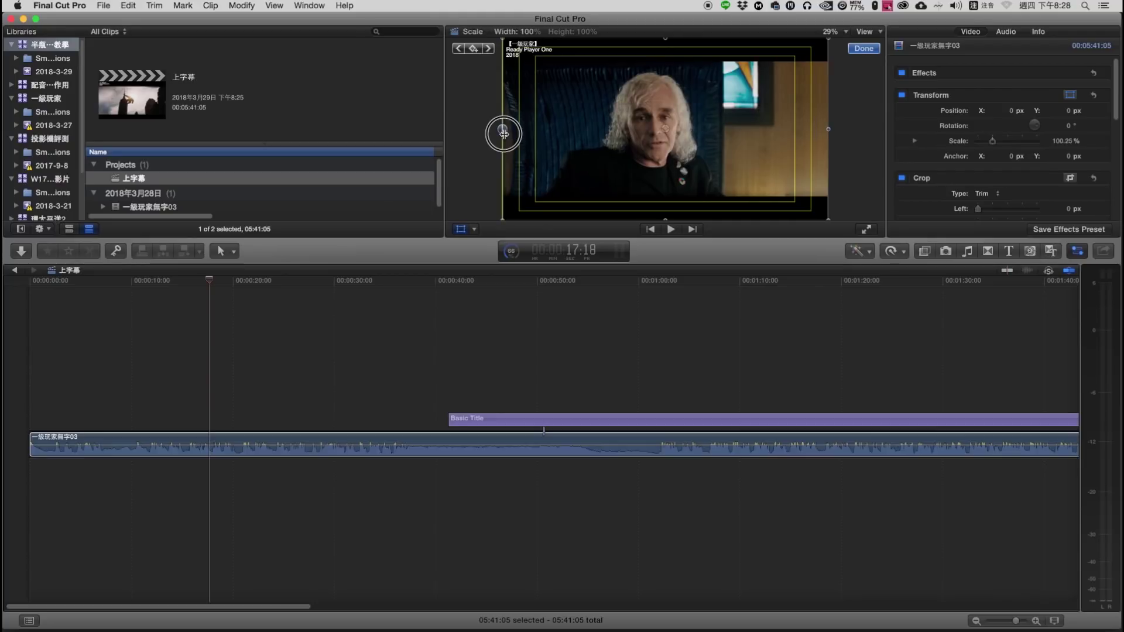
drag(658, 94, 742, 150)
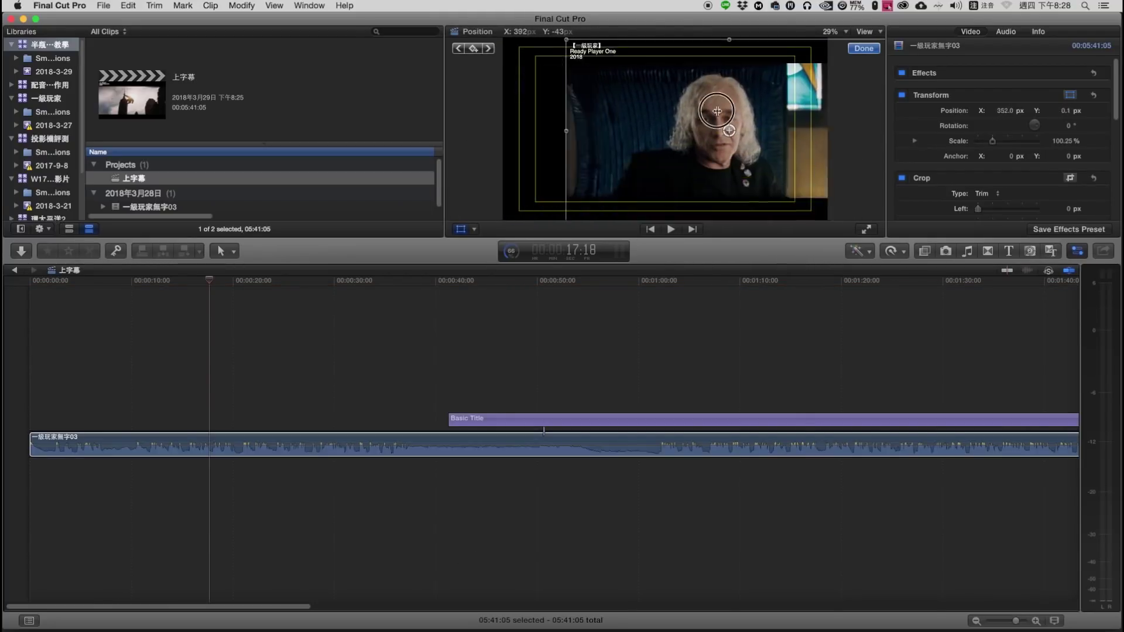
drag(742, 150, 670, 155)
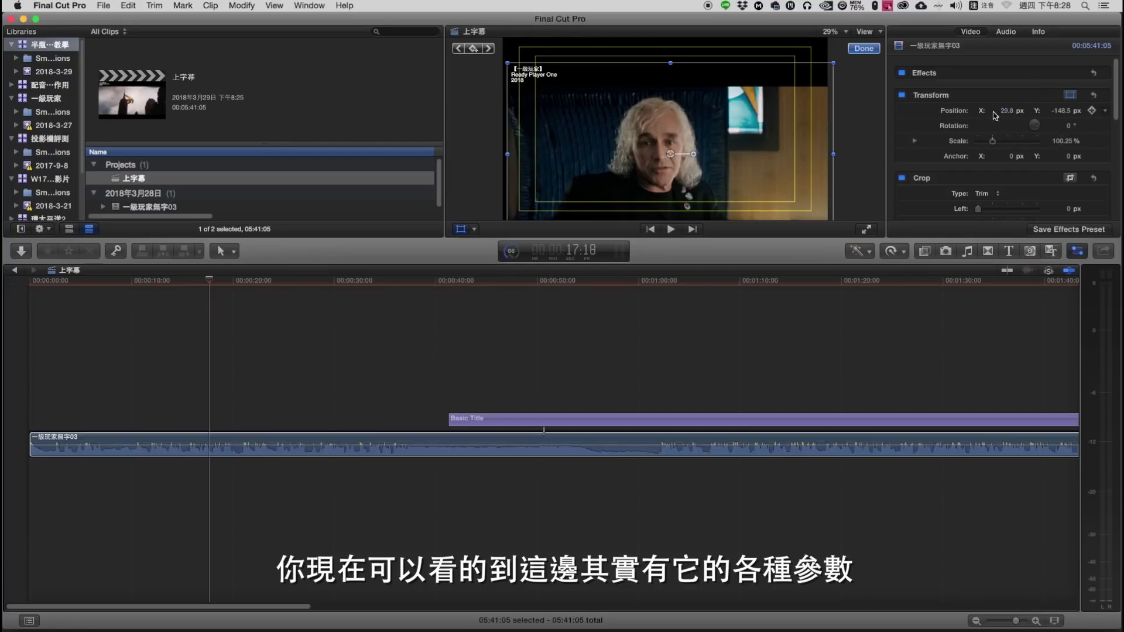
mouse_move(672, 164)
mouse_down()
mouse_move(726, 132)
mouse_move(628, 165)
mouse_up()
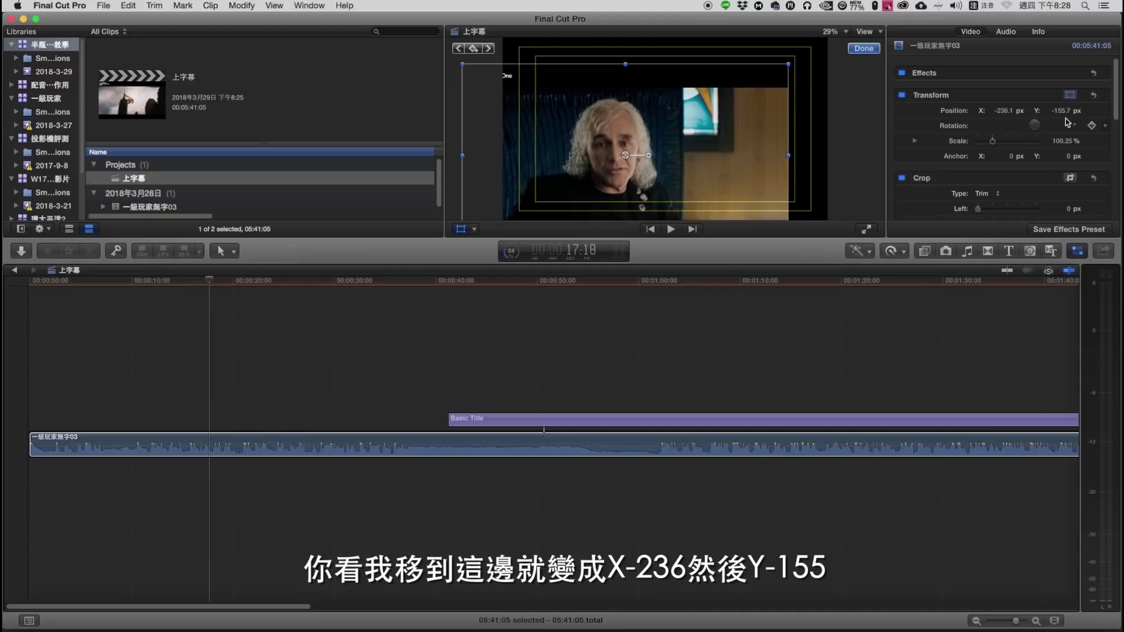
mouse_move(648, 157)
mouse_down()
mouse_move(688, 132)
mouse_move(683, 148)
mouse_up()
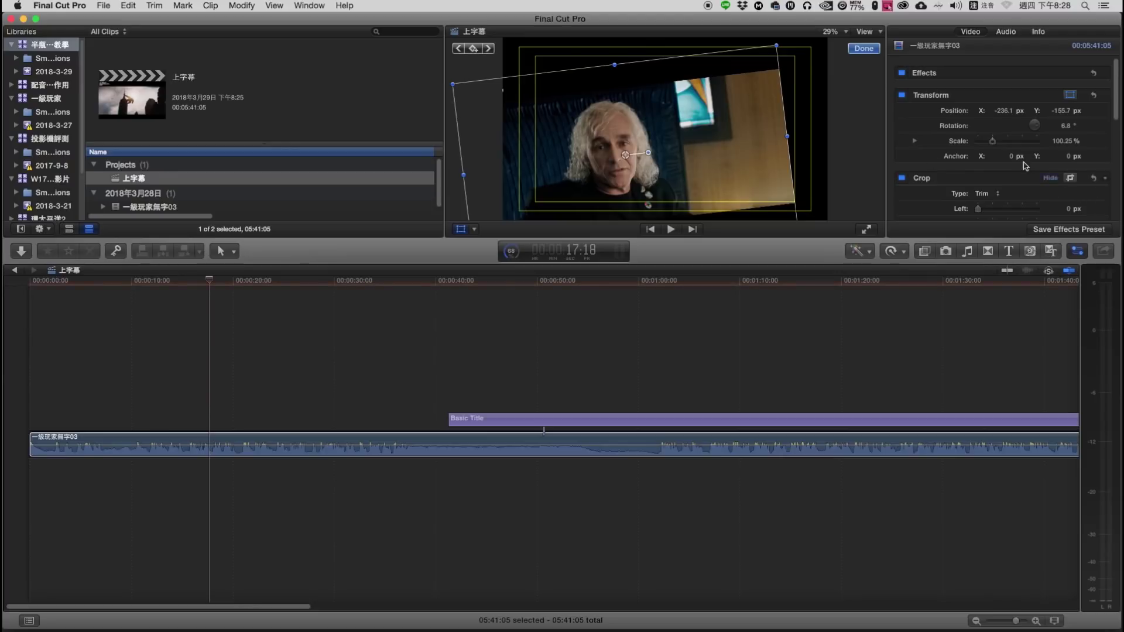
drag(779, 47, 783, 88)
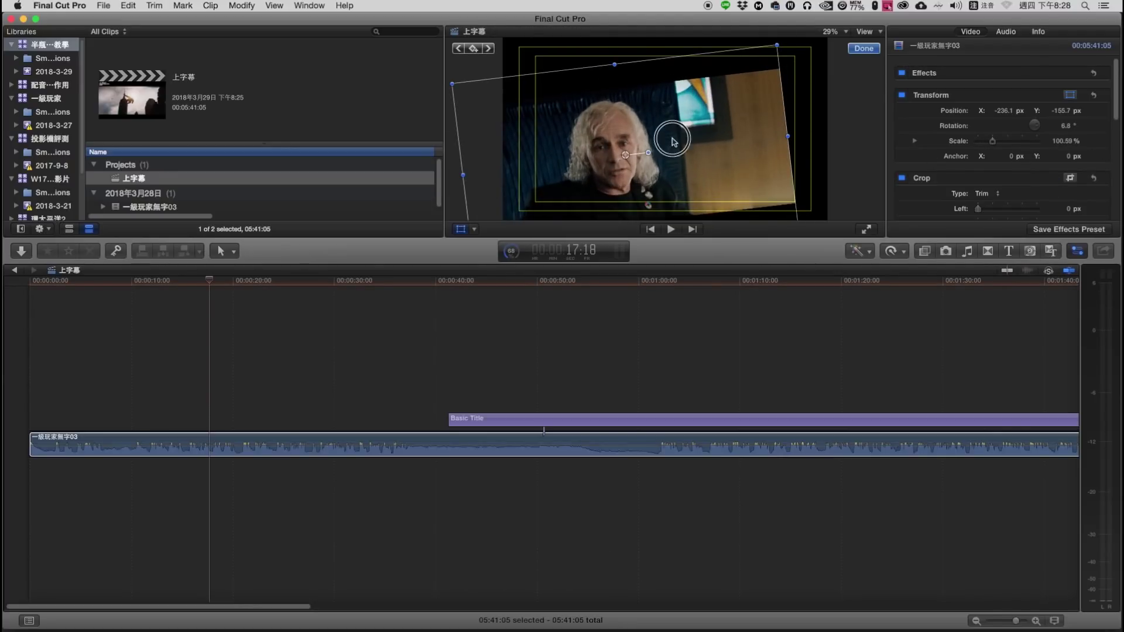
drag(672, 202, 702, 176)
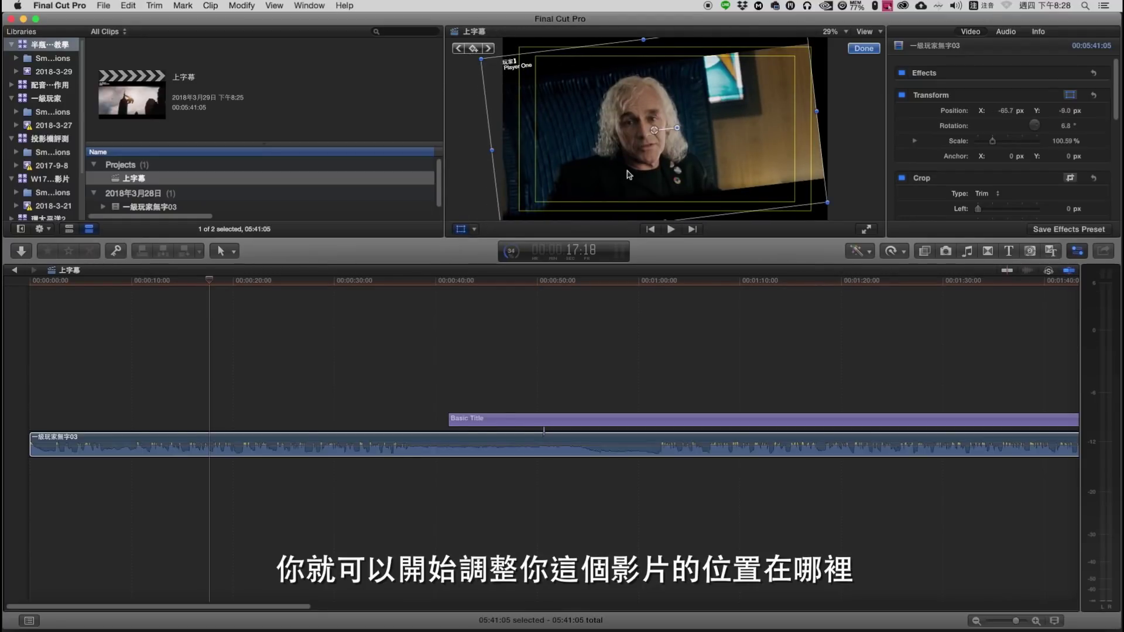
mouse_move(563, 111)
mouse_down()
mouse_move(619, 126)
mouse_move(633, 117)
mouse_up()
Set the review clip's Position X, Position Y and Rotation to 0 in the Video Inspector.
click(188, 281)
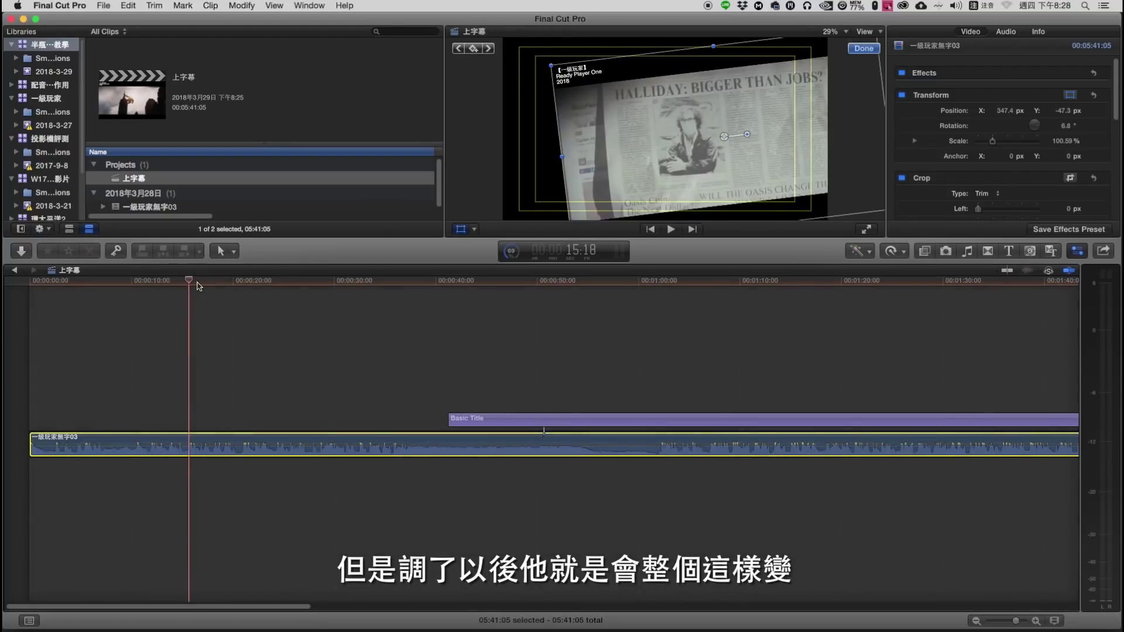
key(space)
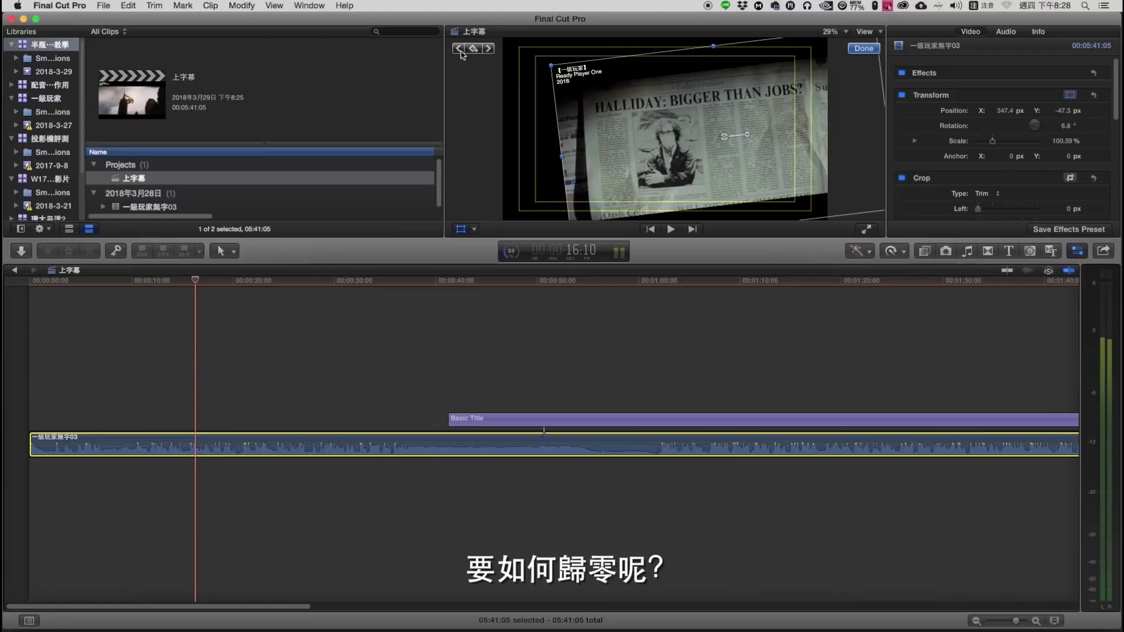
click(1004, 112)
text(0)
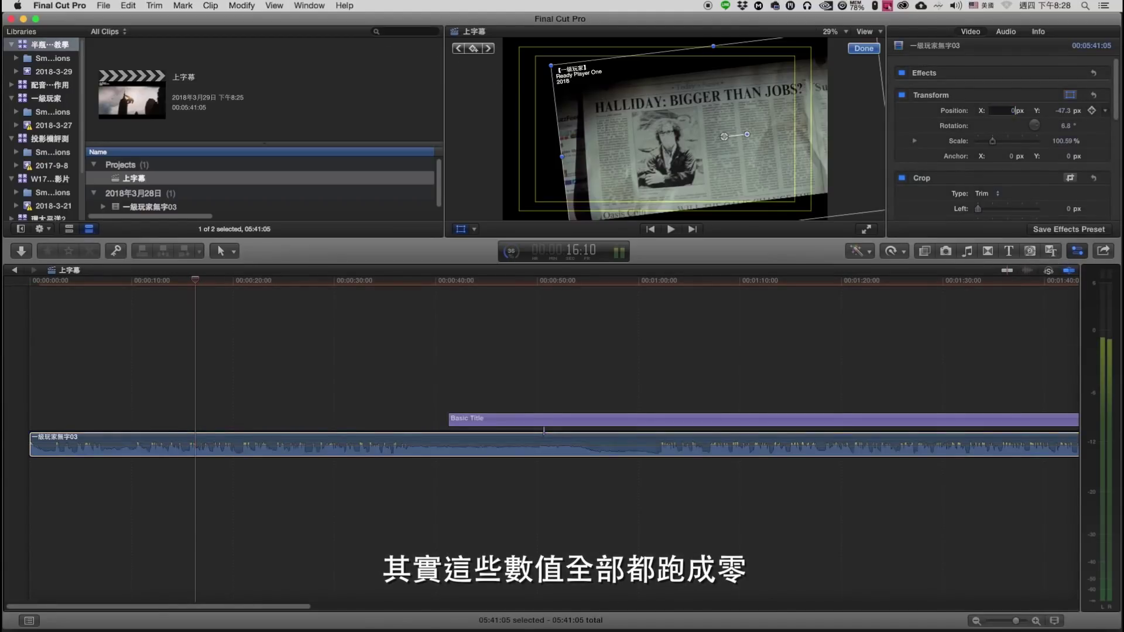
key(Tab)
text(0)
key(Tab)
text(0)
key(Tab)
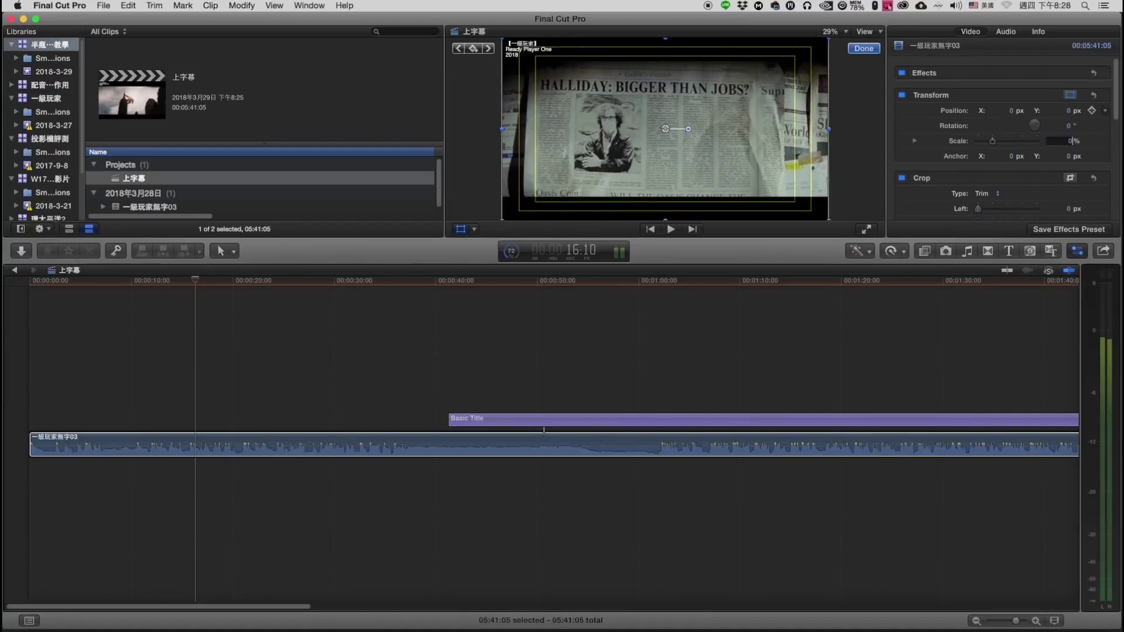
text(0)
key(Tab)
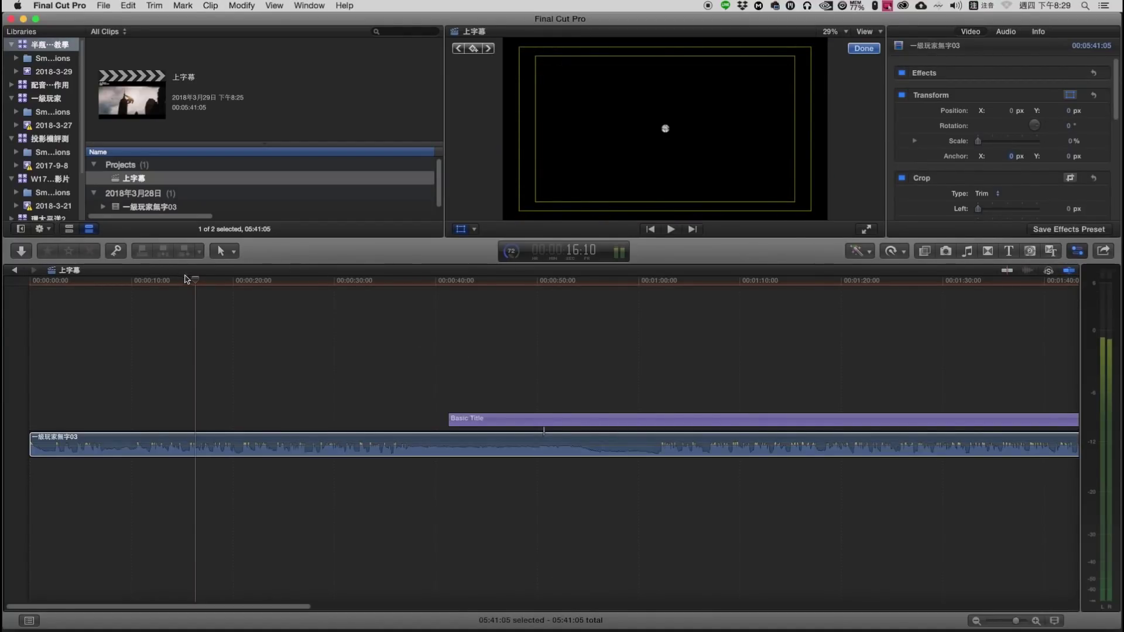
Set the review clip's Scale back to 100%.
drag(235, 280, 315, 280)
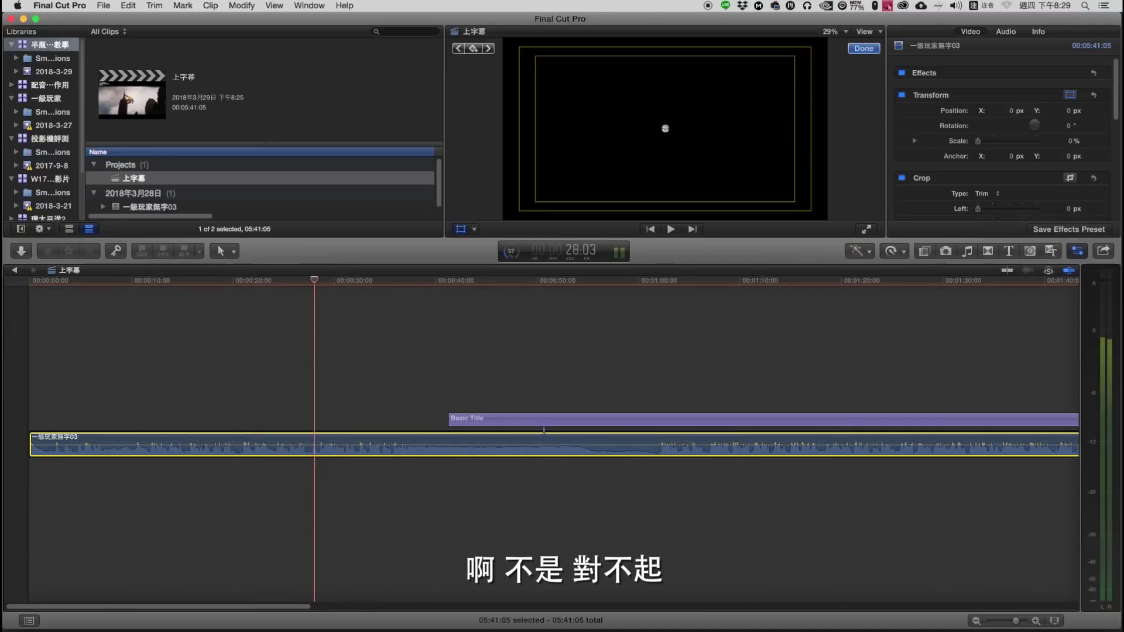
click(1072, 141)
text(100)
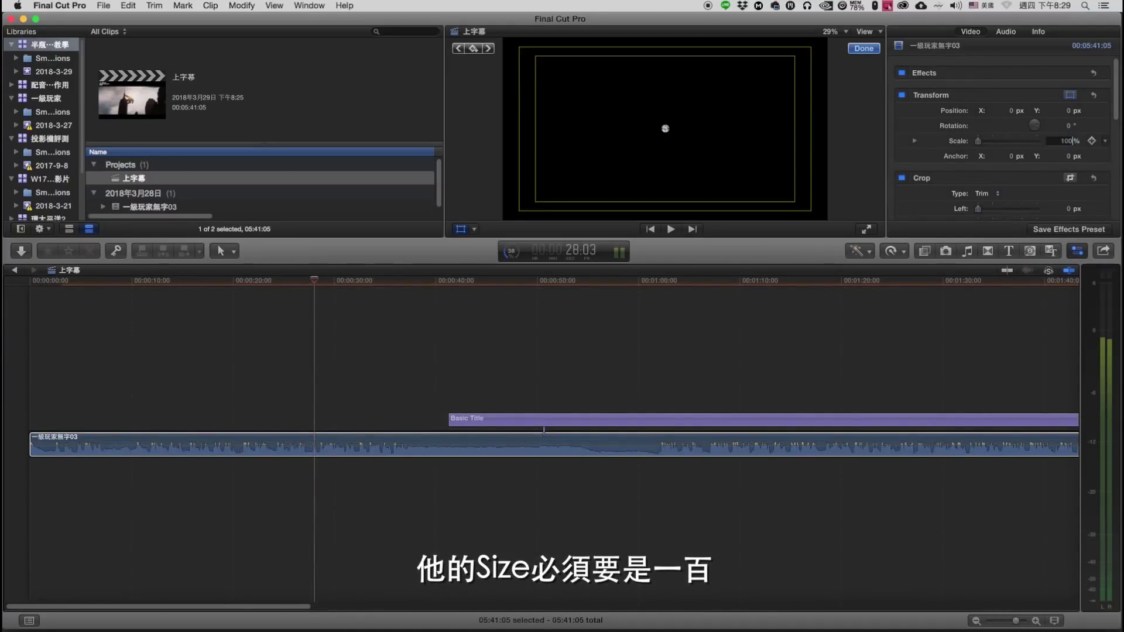
key(Return)
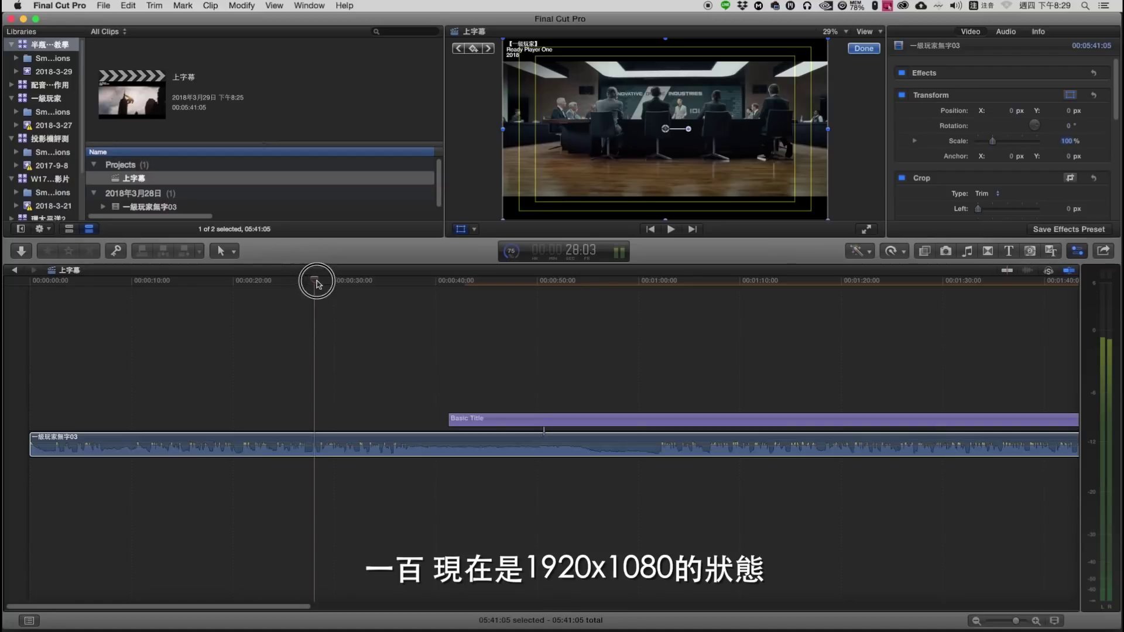
Move the playhead back to about 12 seconds and select the Basic Title clip.
drag(315, 280, 240, 280)
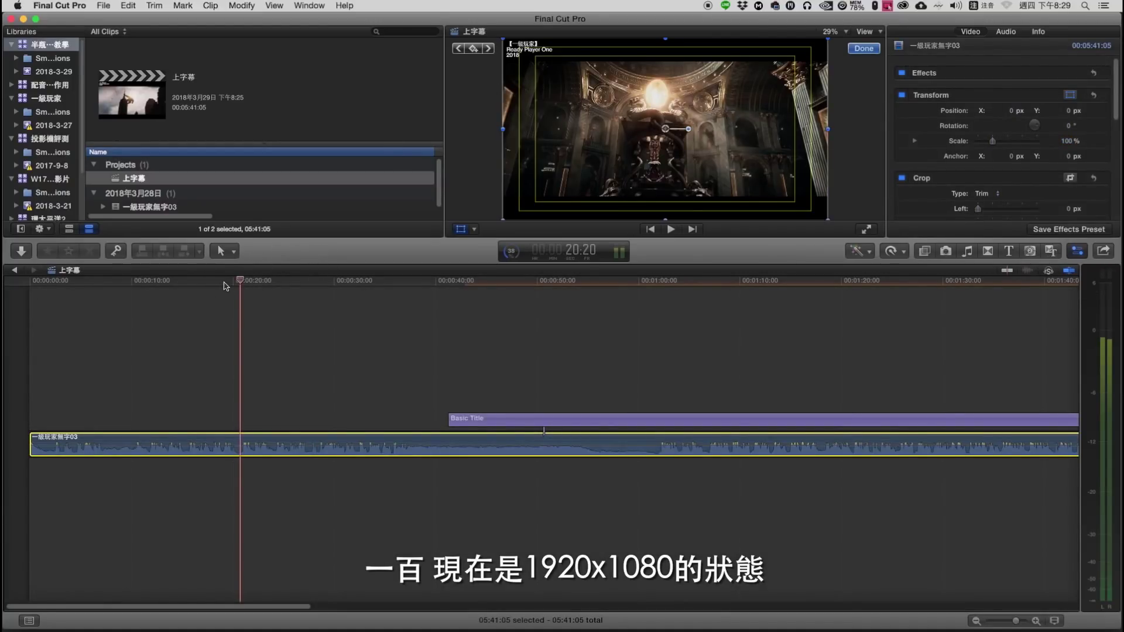
drag(150, 317, 153, 321)
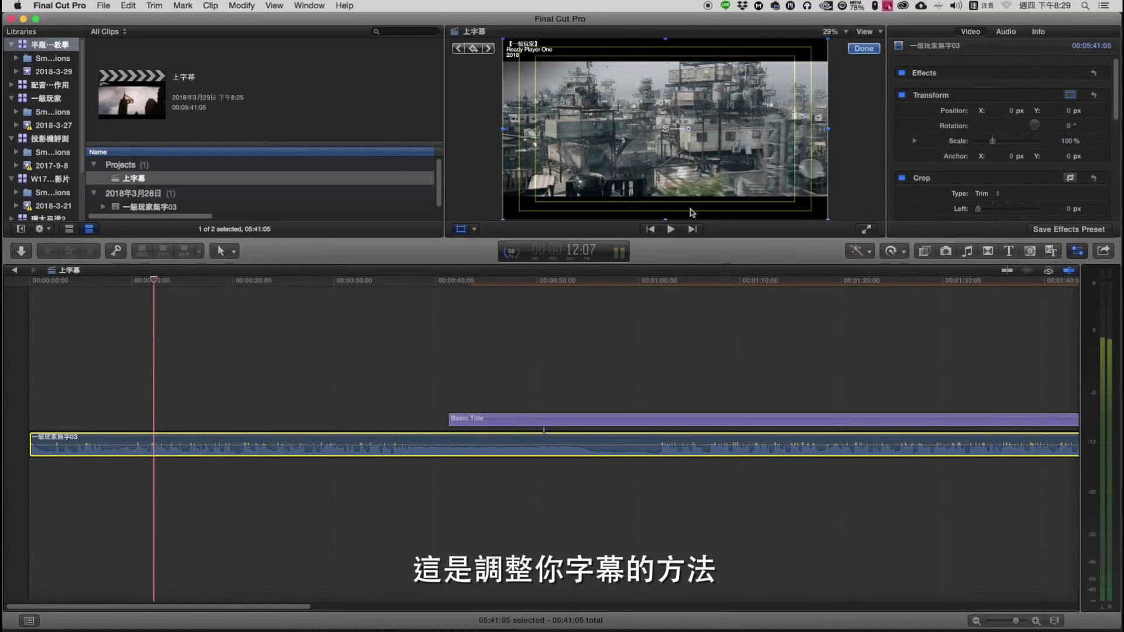
click(461, 230)
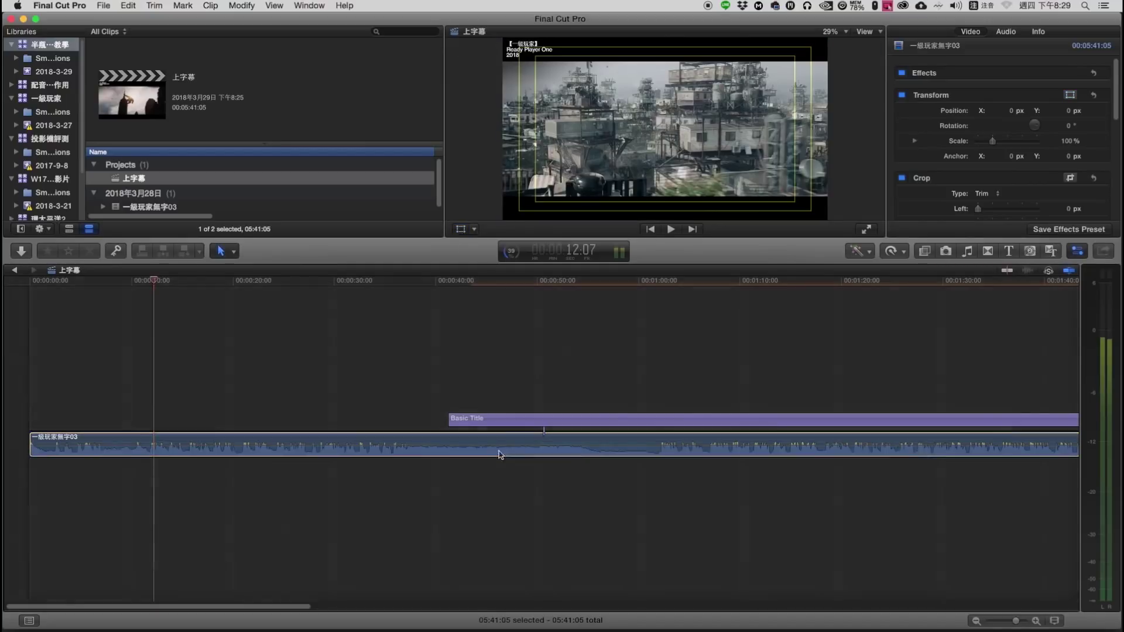
click(509, 419)
Shift the Basic Title earlier so it starts around 10 seconds.
drag(567, 423, 264, 418)
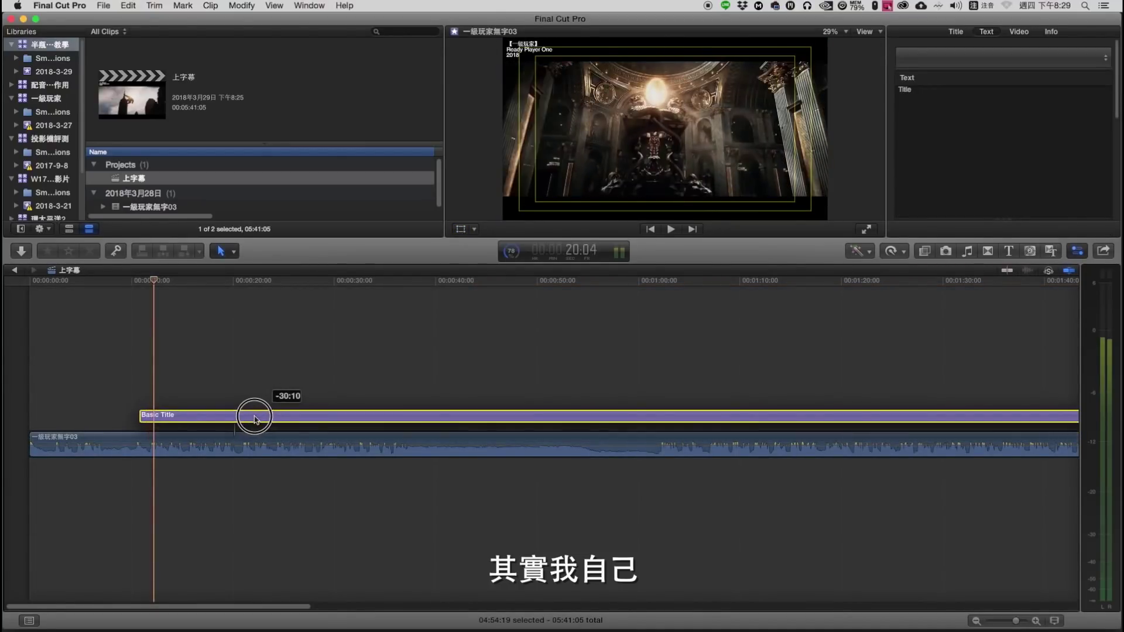
drag(263, 417, 252, 417)
click(192, 282)
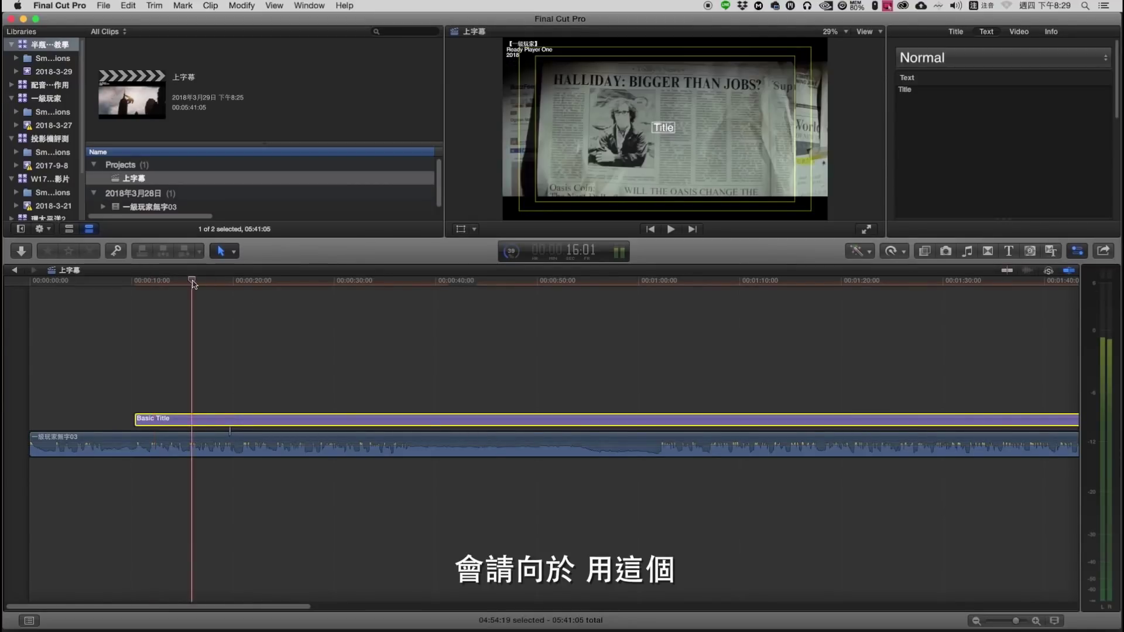
Drag the Title text down to the bottom of the frame like a subtitle.
click(460, 229)
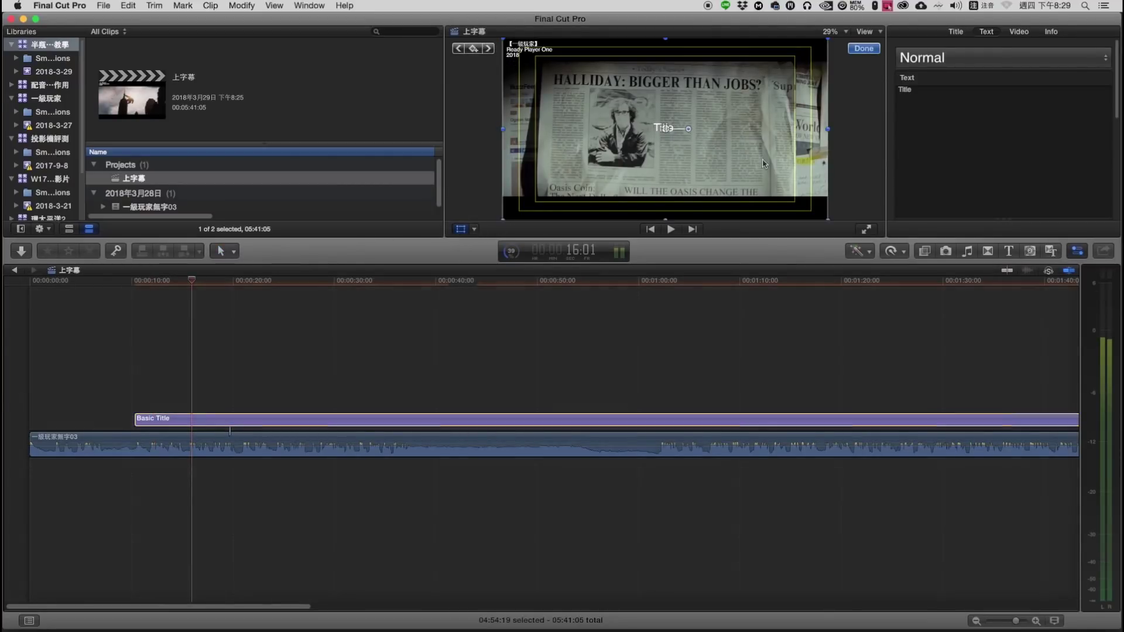
drag(748, 116, 751, 176)
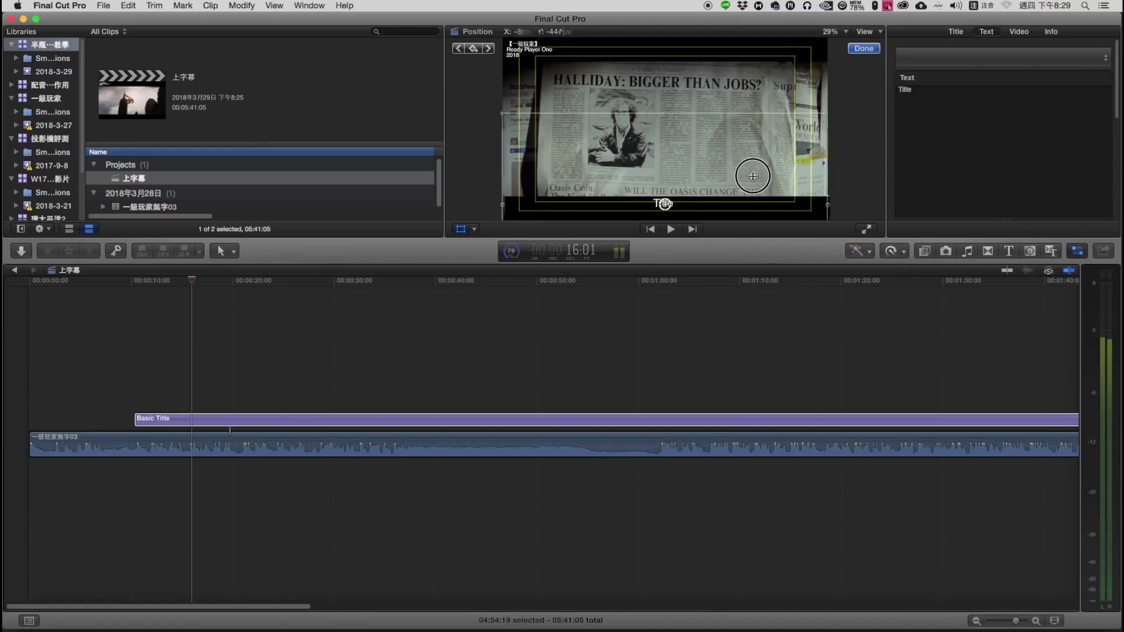
drag(751, 176, 746, 176)
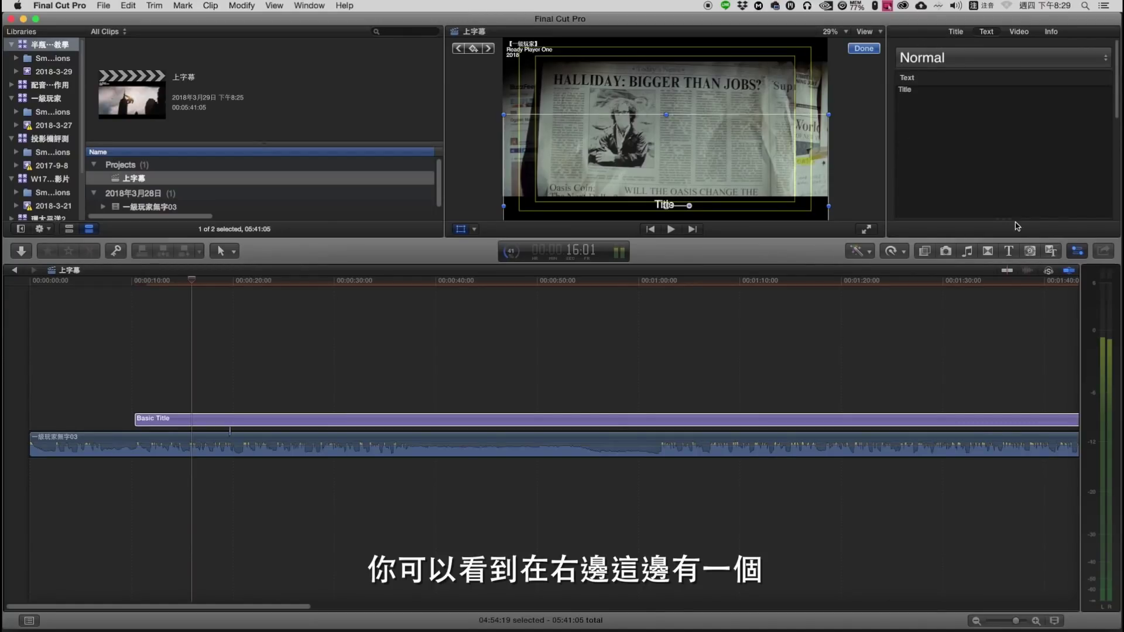
Show the Basic Title's video transform, reading position X 4.8 px, Y −453.9 px.
click(966, 33)
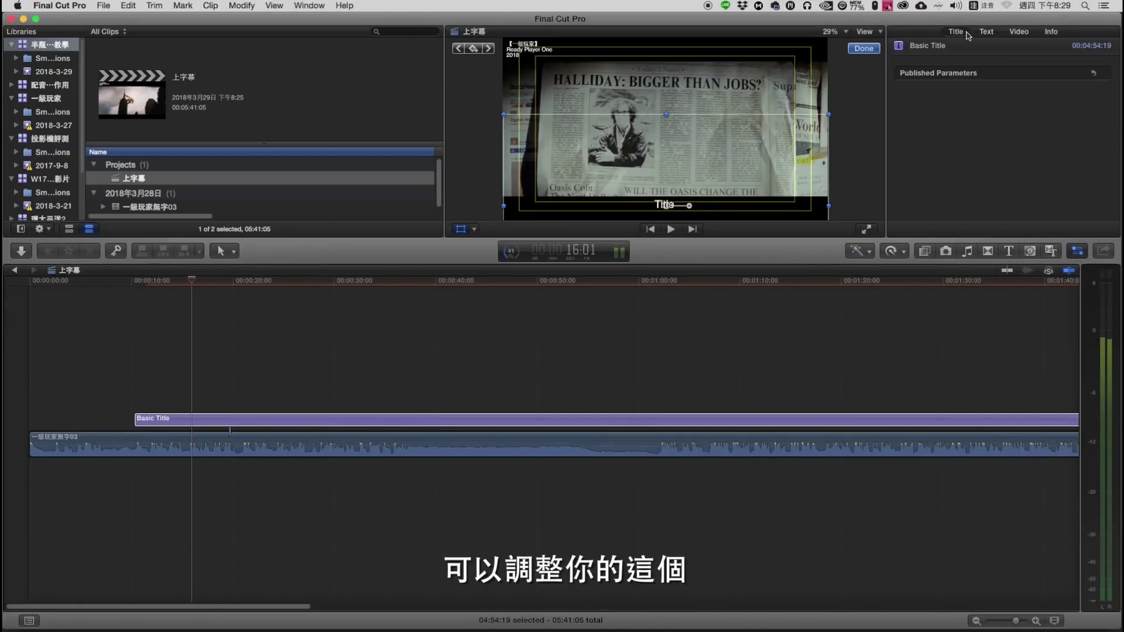
click(986, 32)
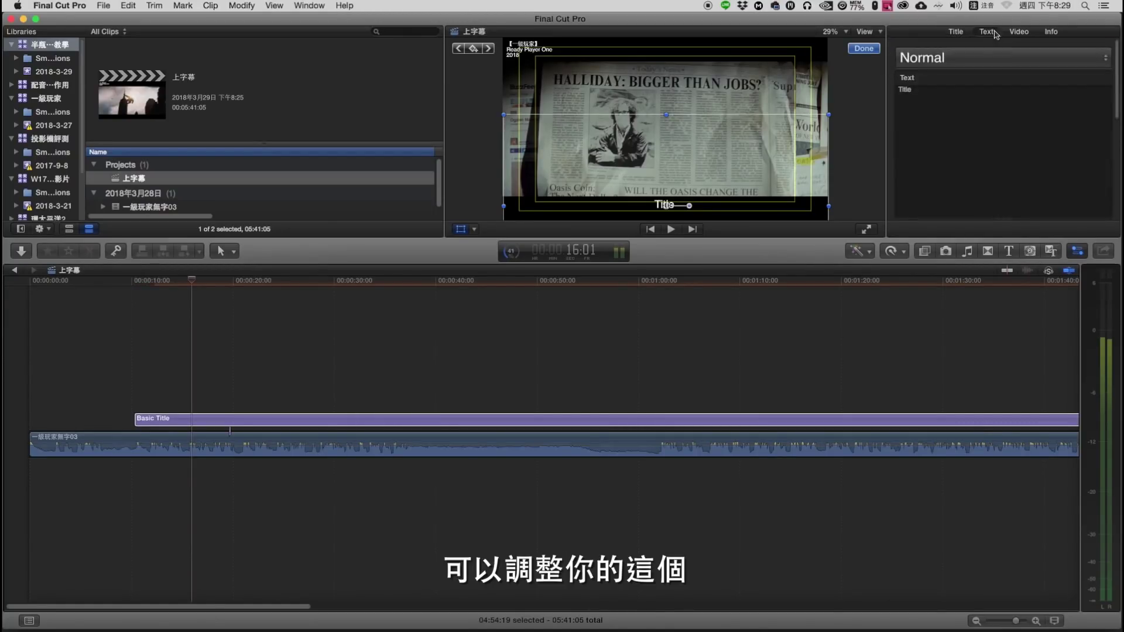
click(1025, 33)
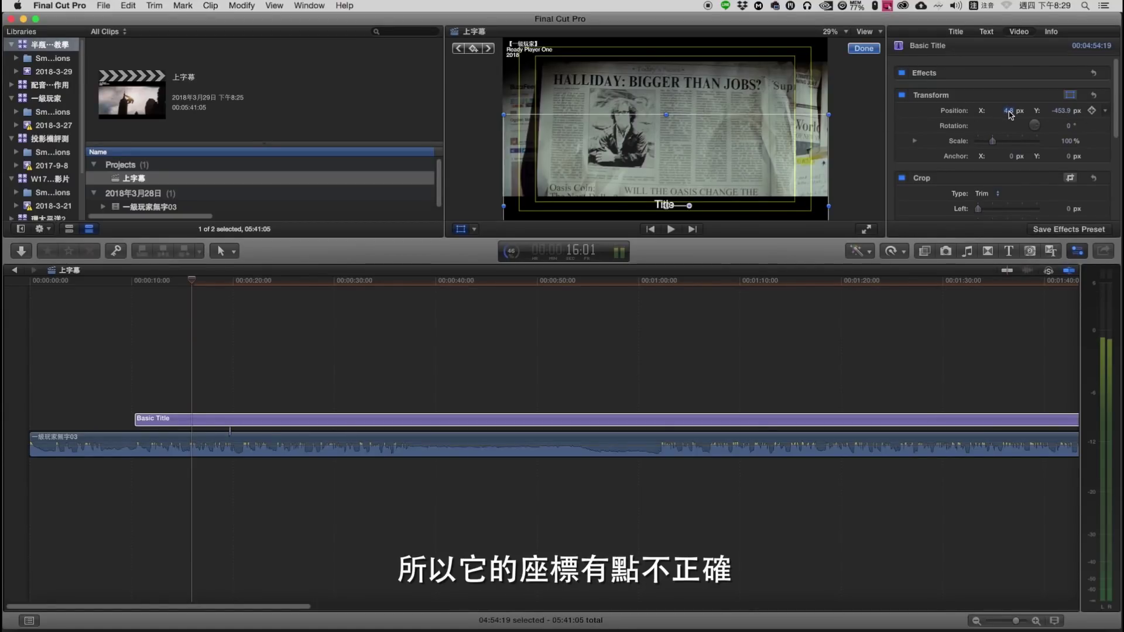
Position the Basic Title at X 0 and Y -450.
text(0)
key(Return)
click(1061, 111)
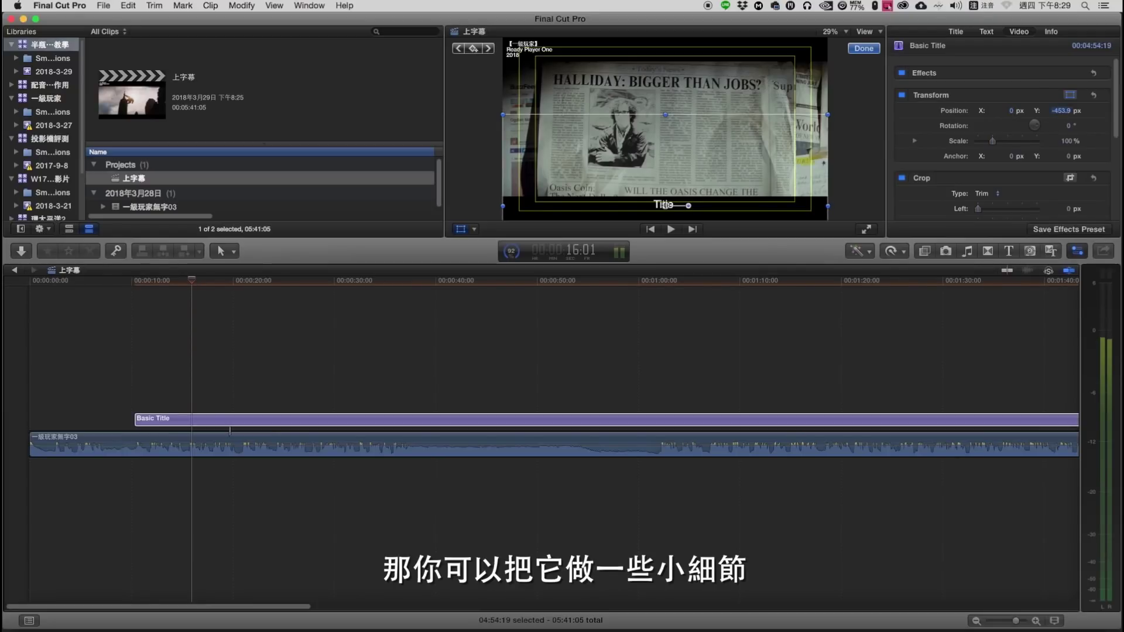
text(-4)
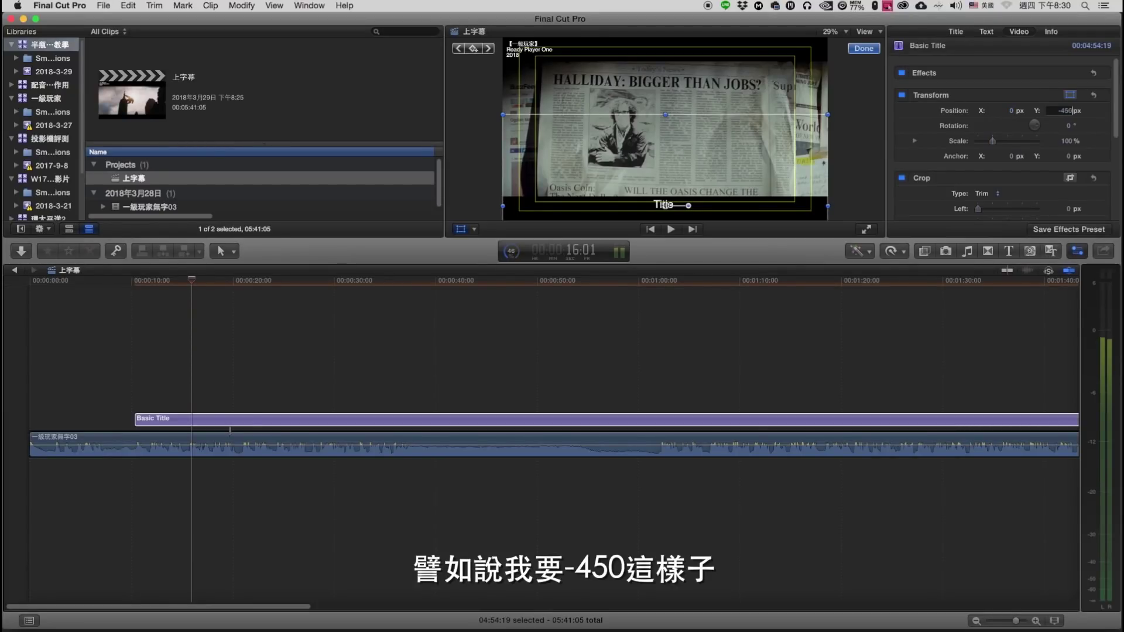
key(Return)
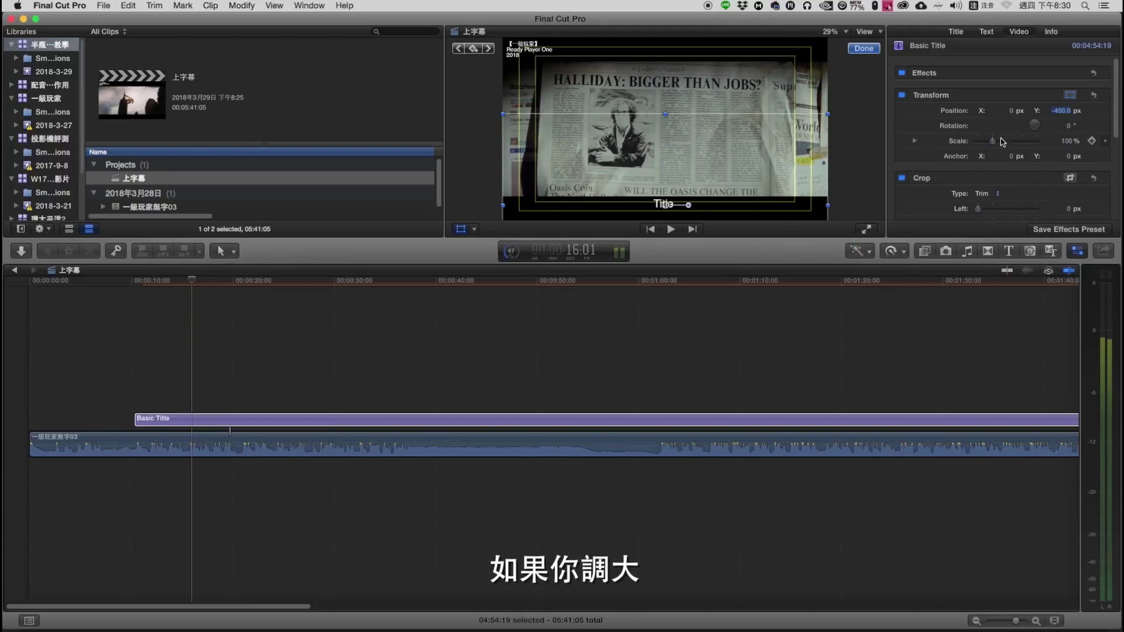
Return the title's scale to 100% after trying a larger size.
drag(992, 144, 1069, 134)
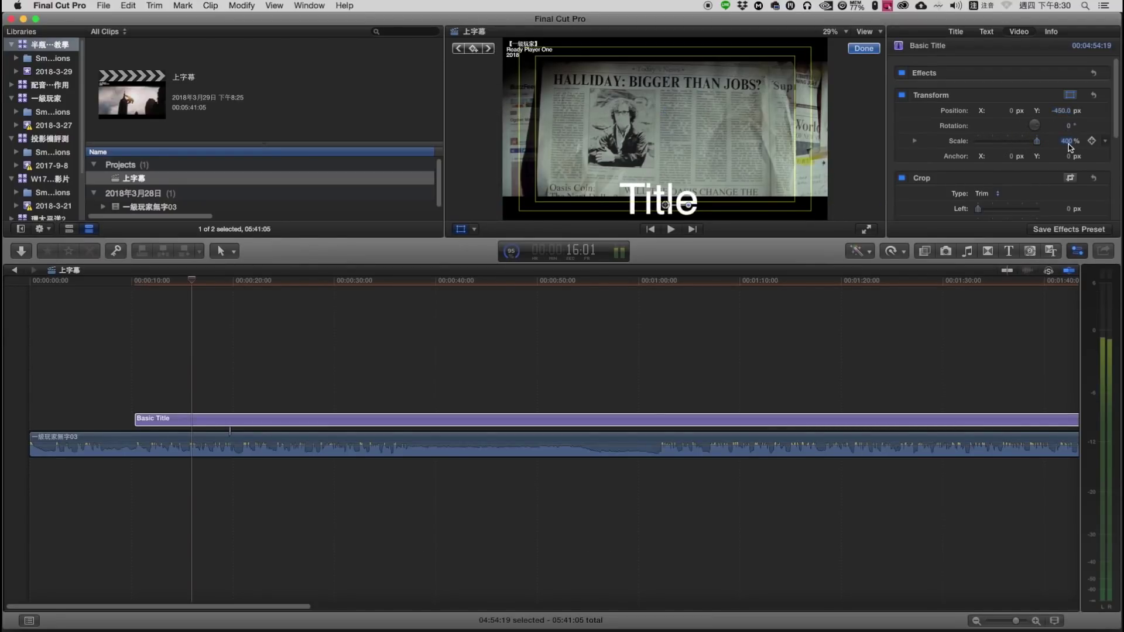
text(100)
key(Return)
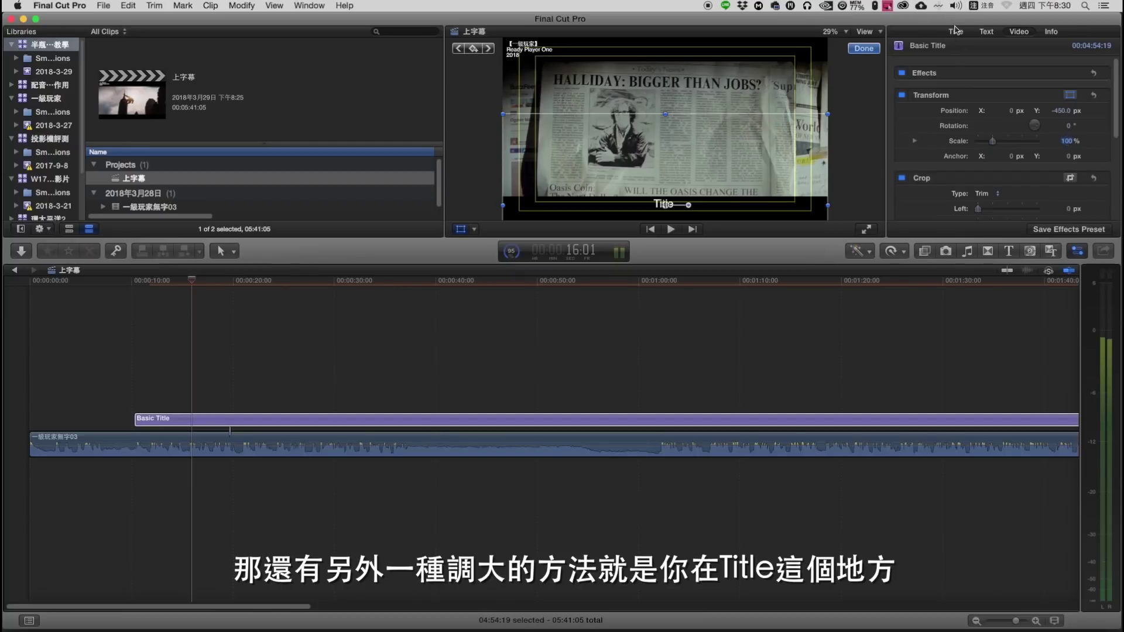
click(956, 32)
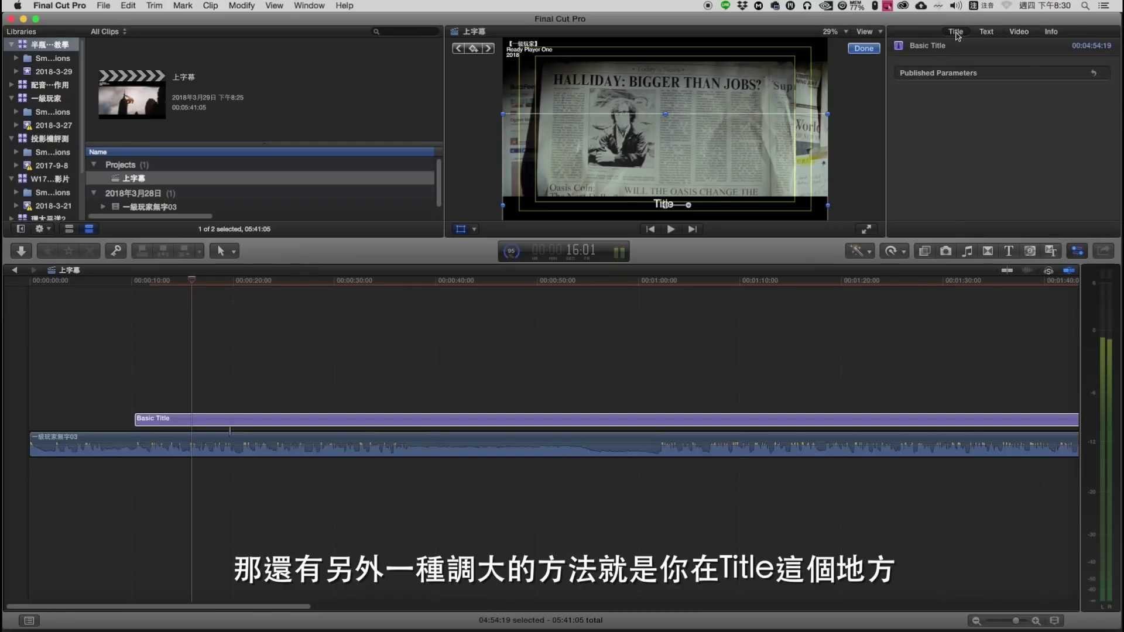
Set the title's Helvetica text size to 70.0 after trying roughly 233, 58 and 75.
click(992, 34)
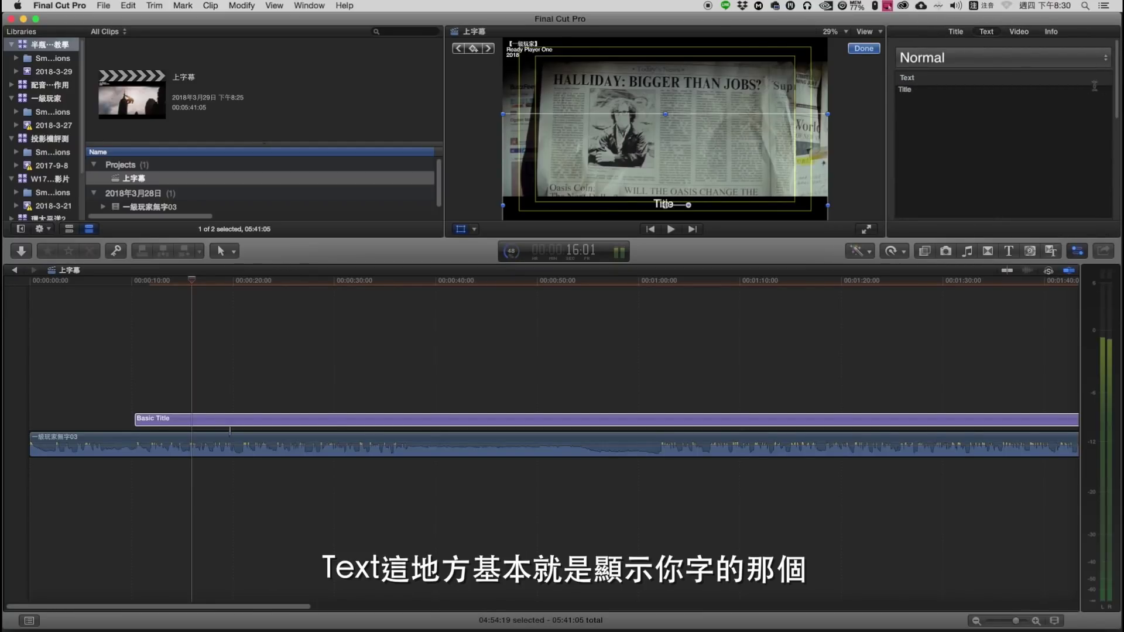
drag(1116, 74, 1114, 141)
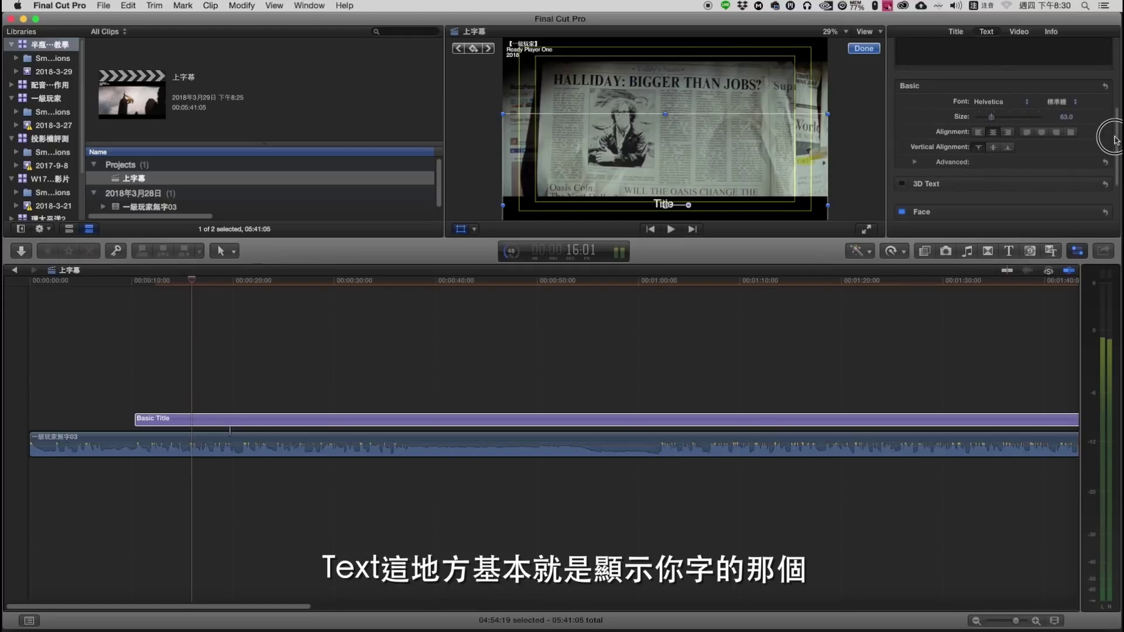
click(994, 122)
drag(994, 121, 1053, 121)
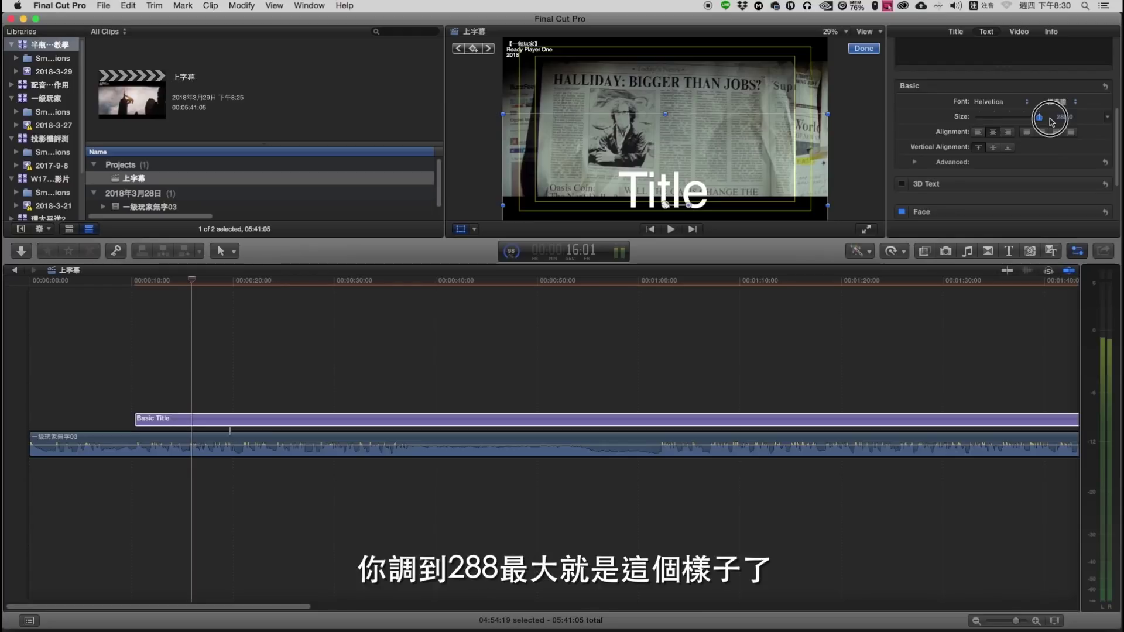
drag(1052, 122, 994, 119)
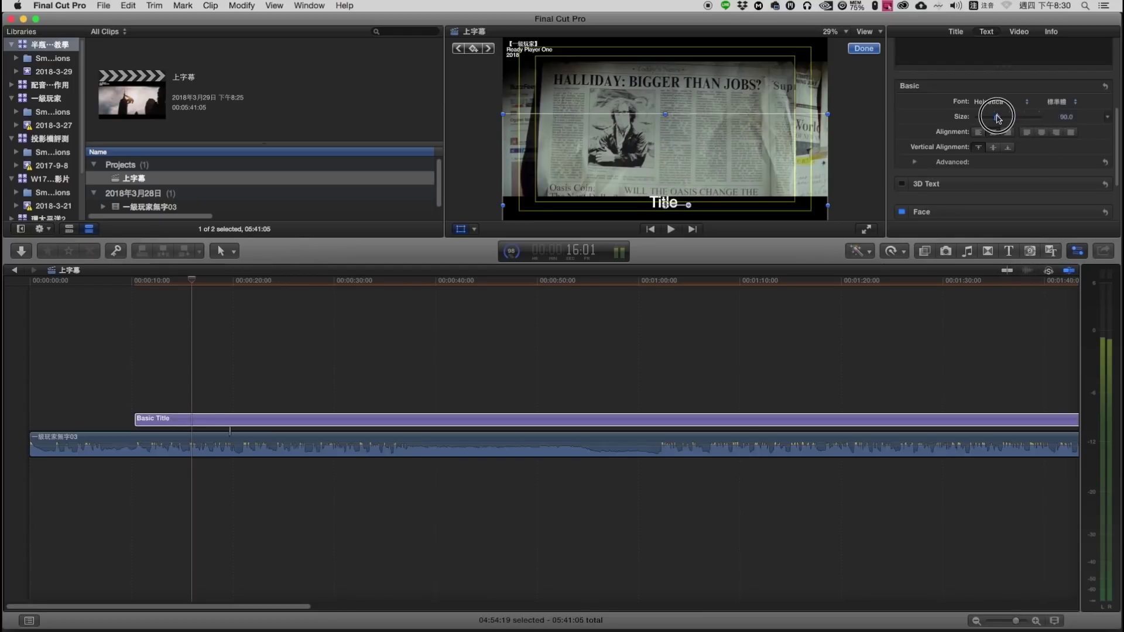
click(1019, 32)
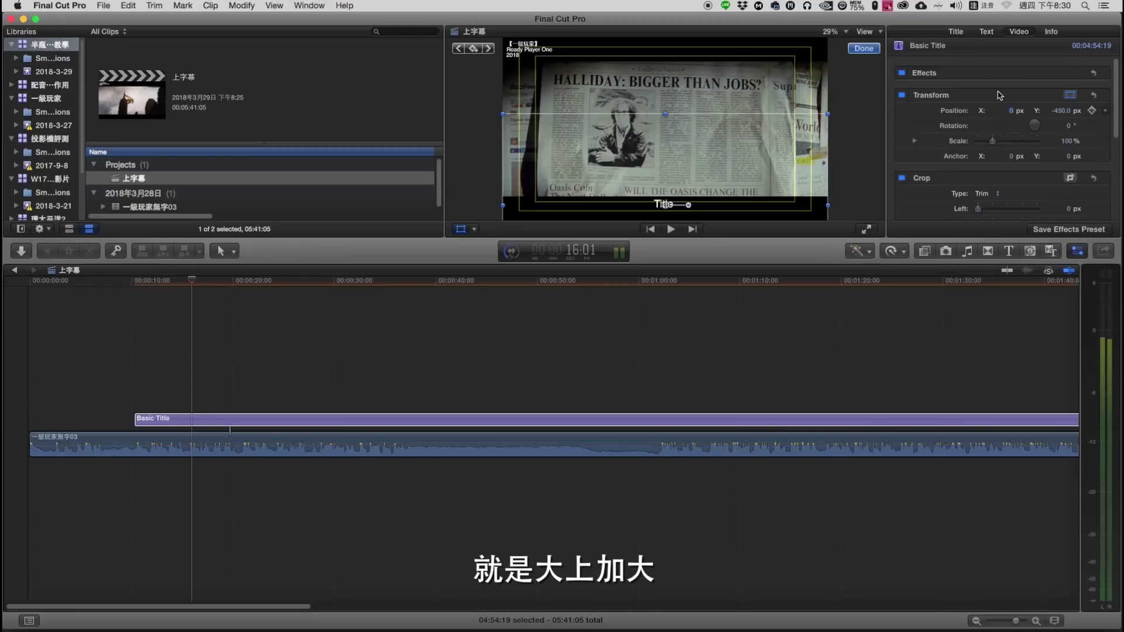
click(988, 32)
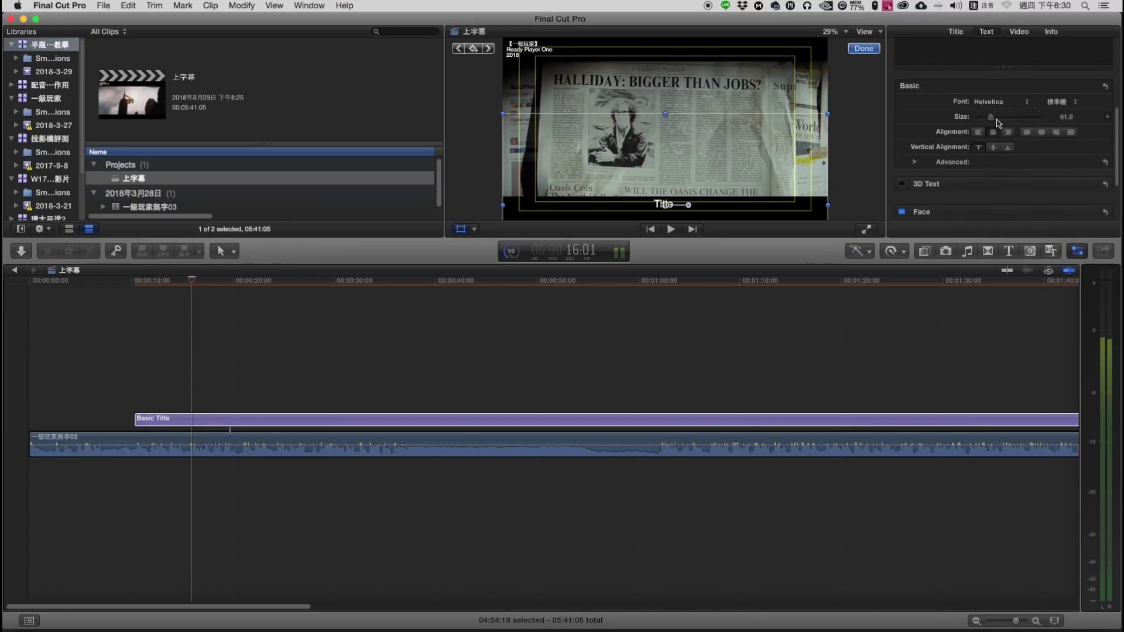
drag(993, 124, 997, 123)
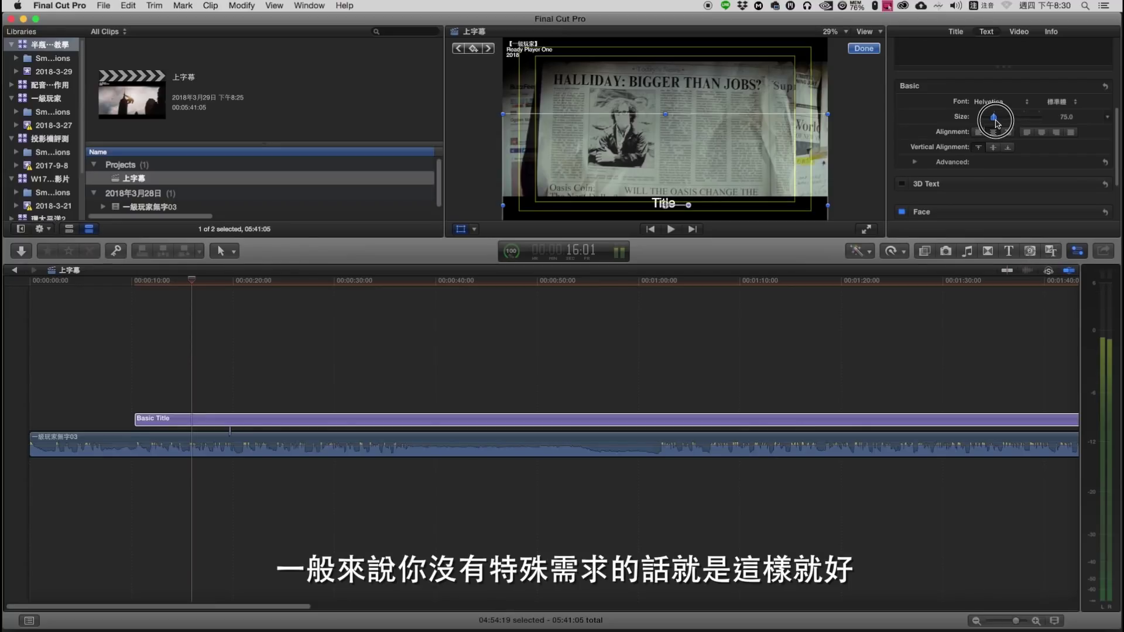
drag(997, 123, 996, 124)
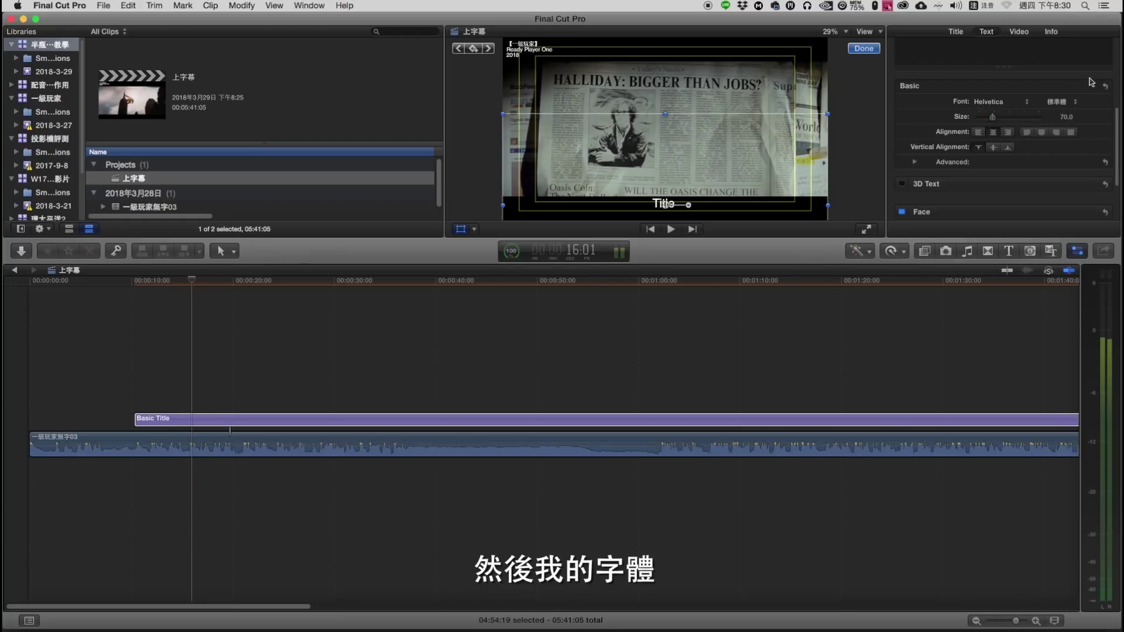
scroll(1118, 149, up, 5)
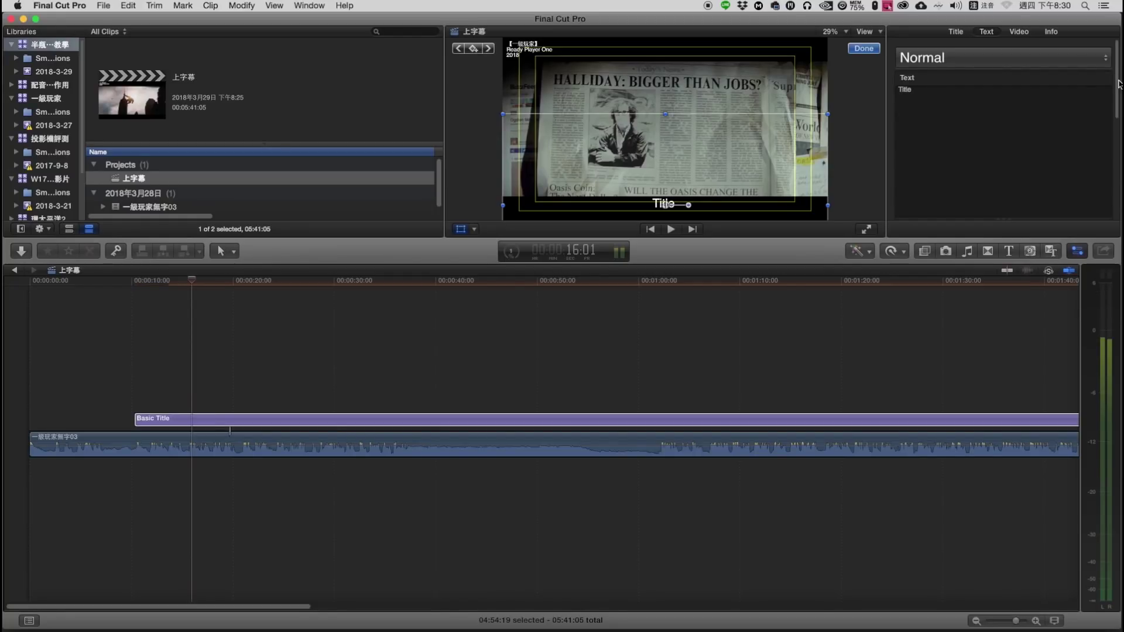
scroll(1118, 84, down, 3)
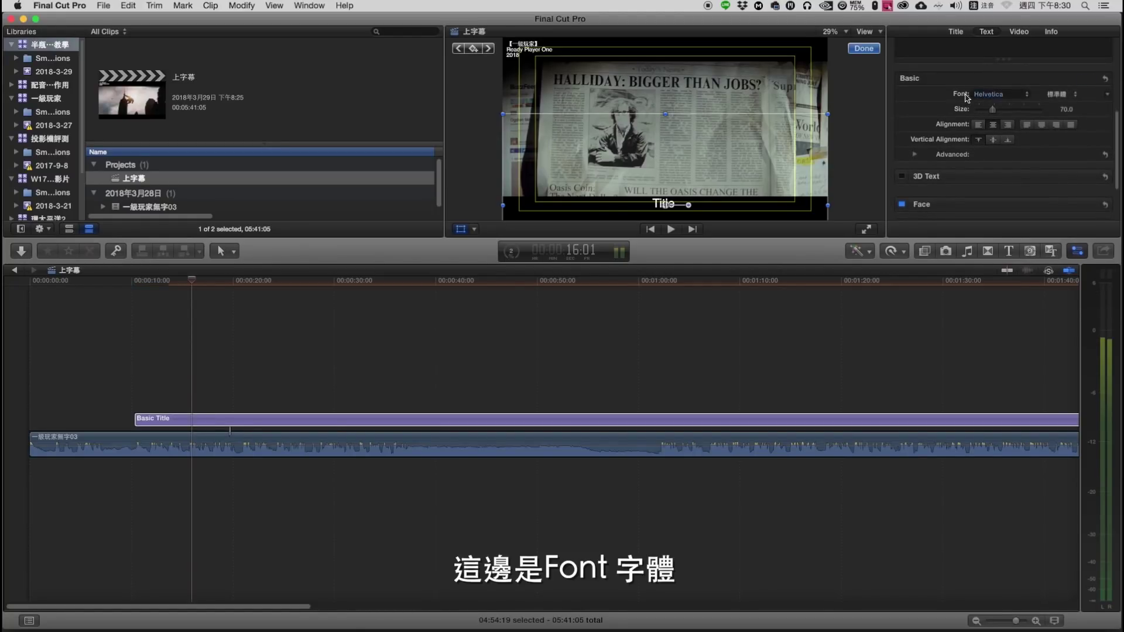
Switch the title font from Helvetica to the Hei typeface 華康儷金黑(P).
click(995, 95)
scroll(992, 88, up, 5)
scroll(988, 65, up, 5)
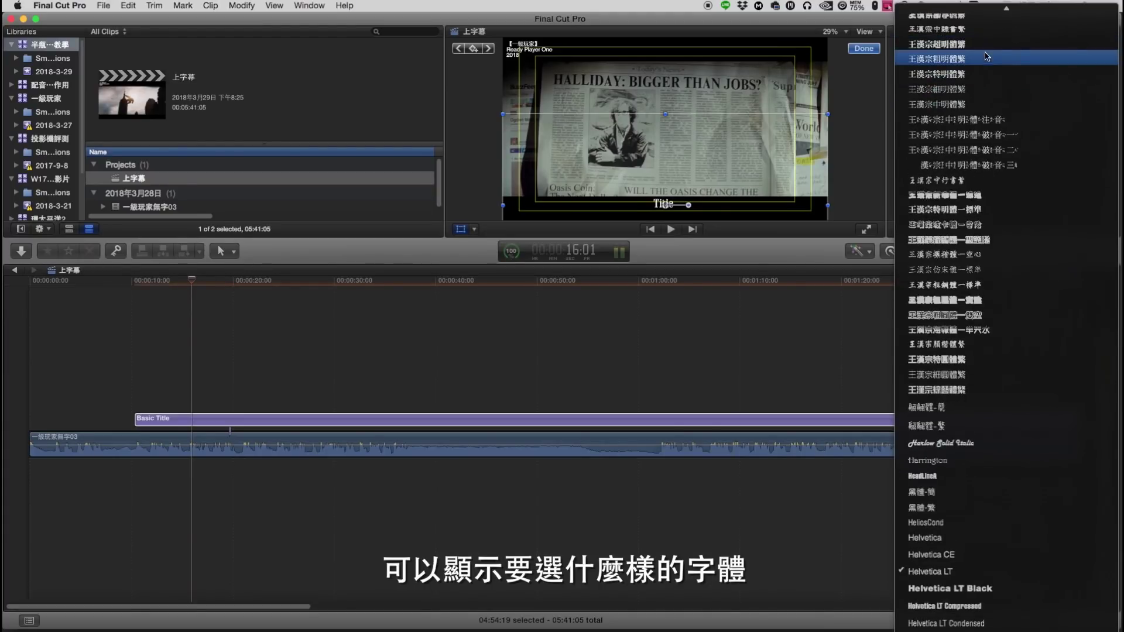
scroll(986, 64, up, 5)
scroll(986, 65, up, 5)
scroll(987, 66, up, 5)
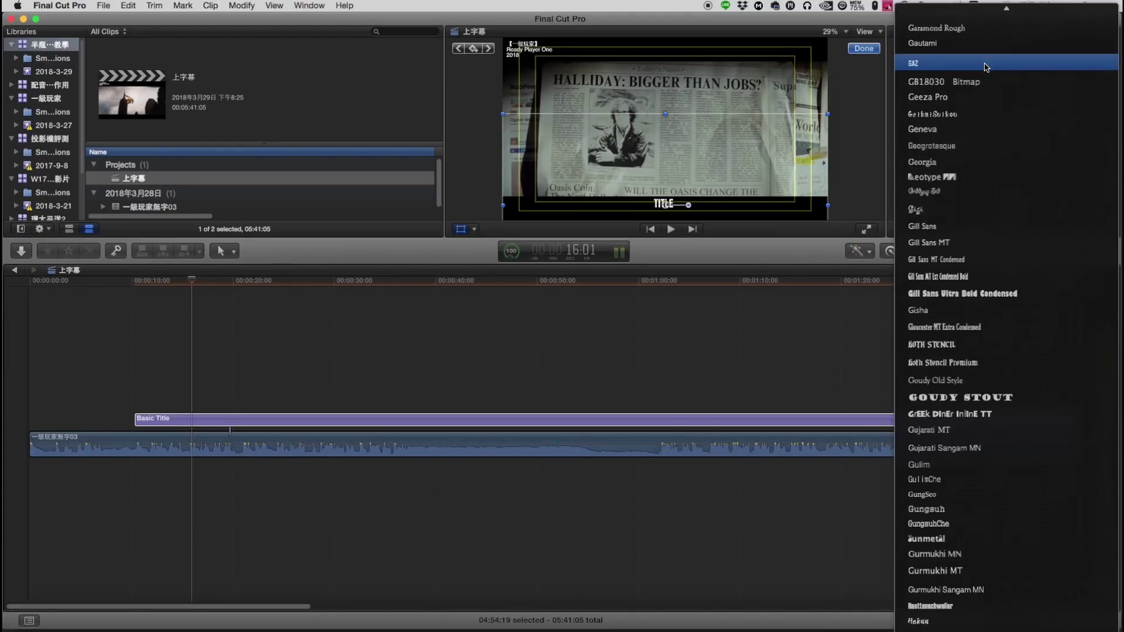
scroll(987, 67, up, 3)
scroll(988, 67, up, 5)
scroll(1005, 125, down, 5)
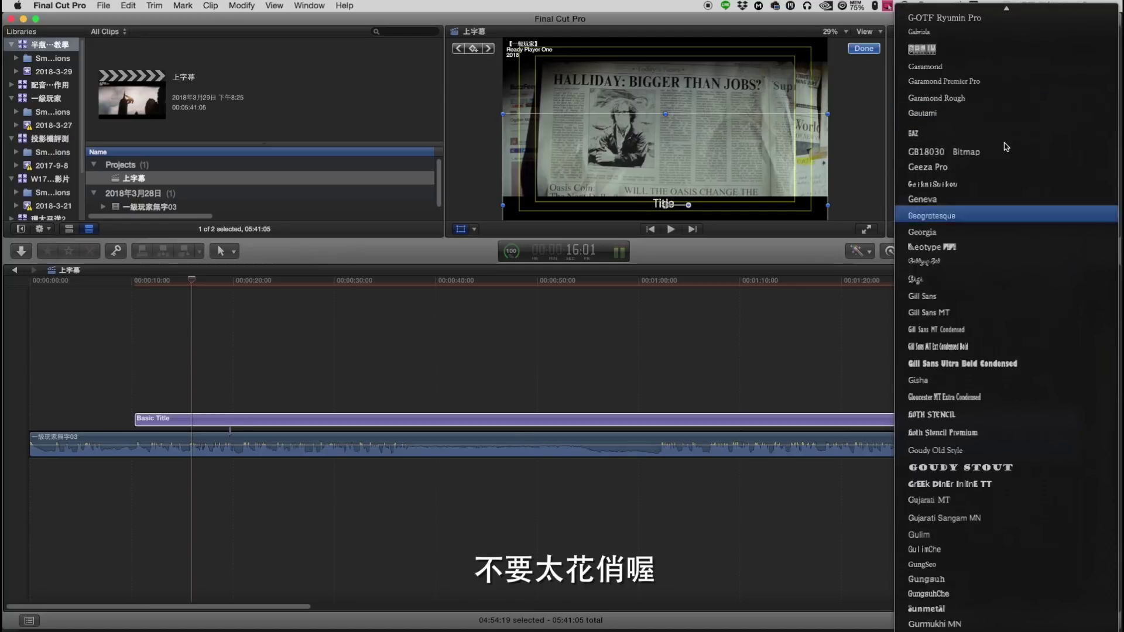
scroll(1010, 152, down, 5)
scroll(1015, 230, up, 3)
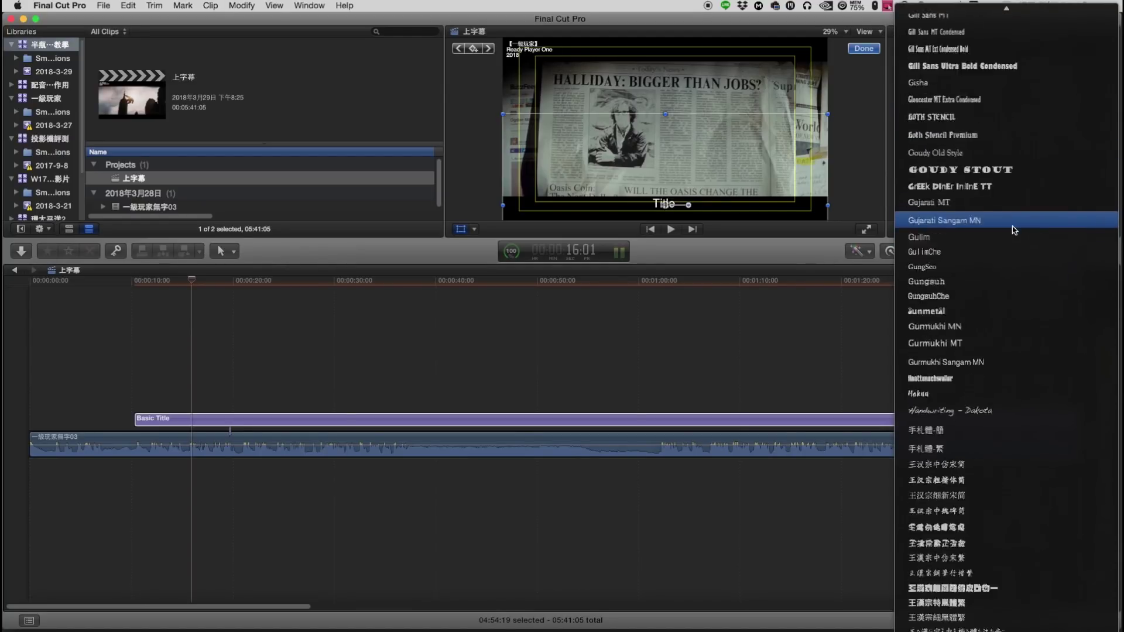
scroll(1014, 230, down, 3)
scroll(1014, 229, down, 10)
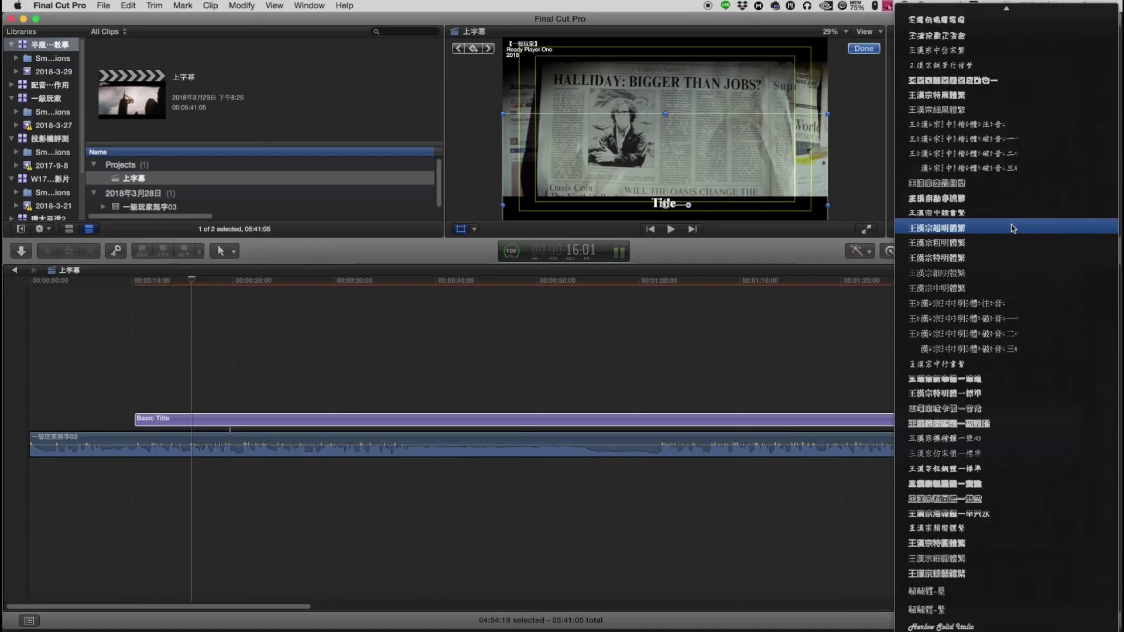
scroll(1014, 228, up, 10)
scroll(1014, 228, up, 5)
scroll(1013, 229, up, 5)
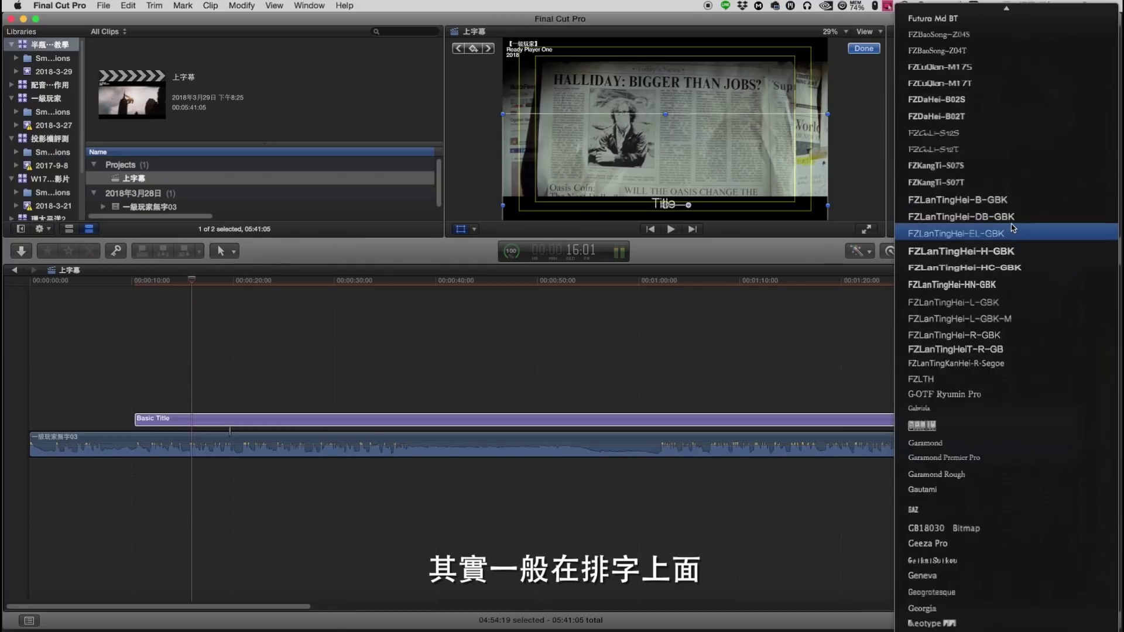
scroll(1014, 229, up, 5)
scroll(1013, 229, up, 5)
scroll(1013, 229, up, 5)
scroll(1013, 228, up, 5)
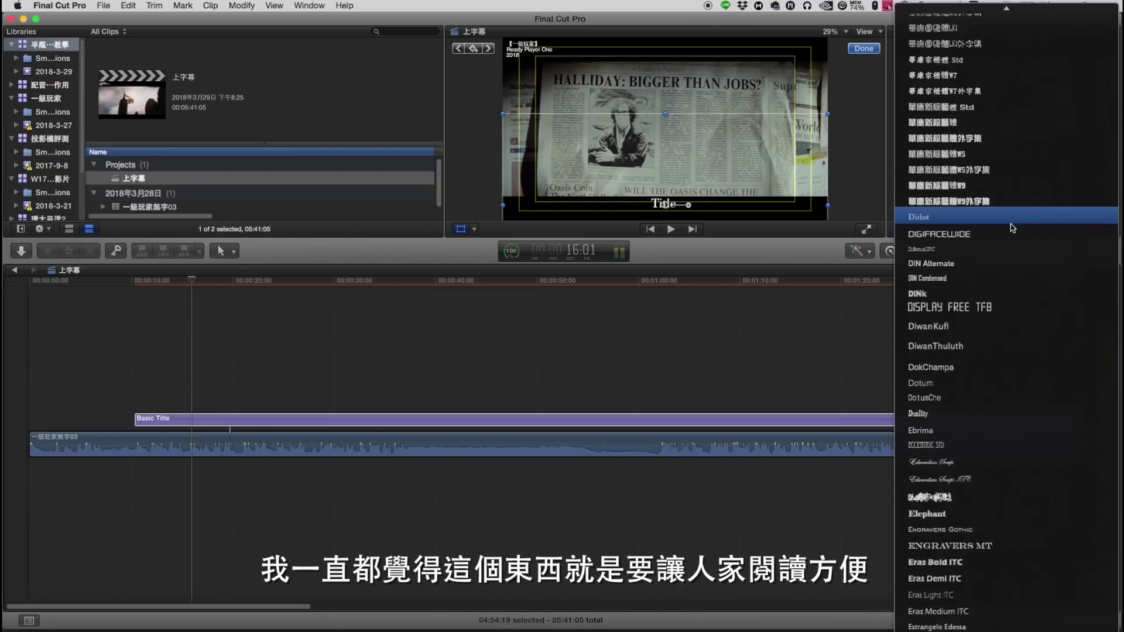
scroll(1012, 228, up, 2)
scroll(1011, 225, up, 2)
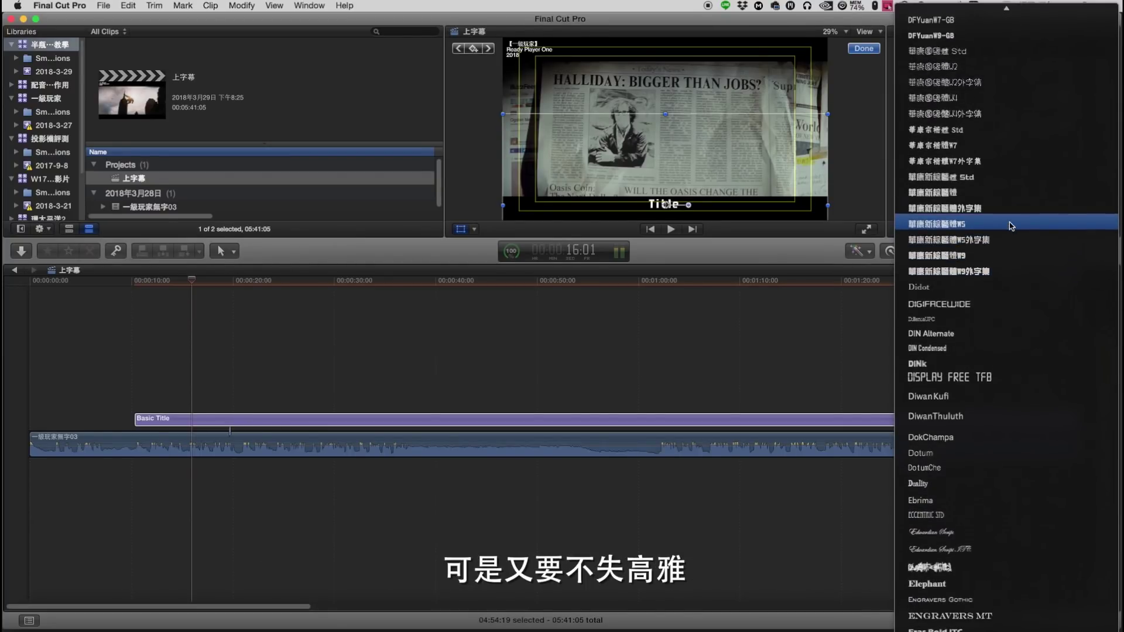
scroll(1012, 226, up, 5)
scroll(1010, 224, up, 5)
scroll(1007, 223, up, 5)
scroll(1004, 220, up, 5)
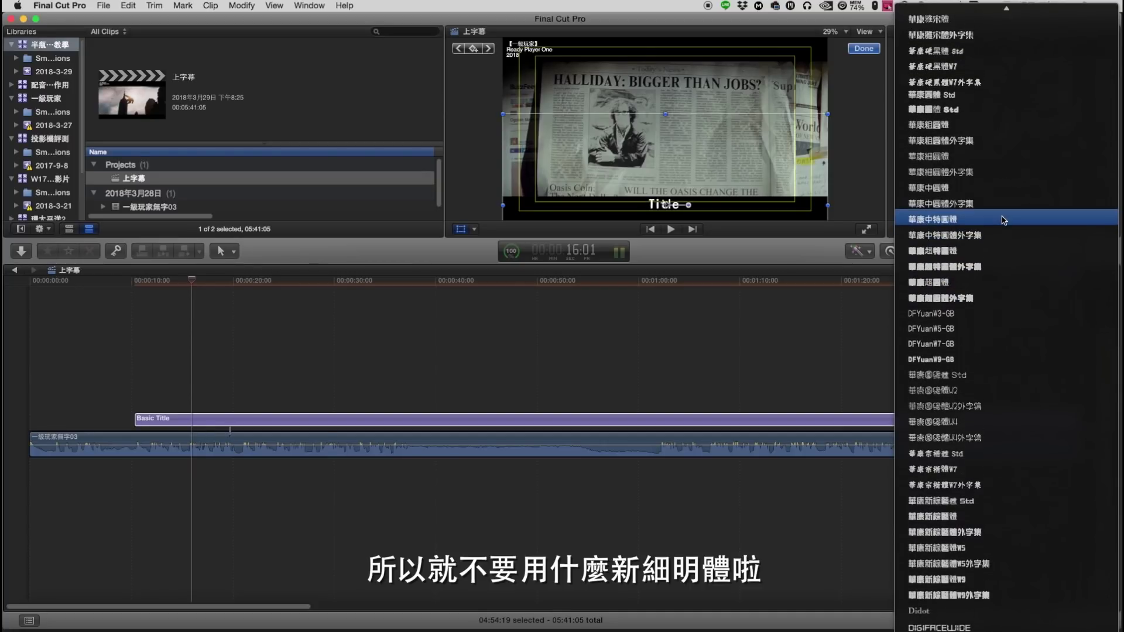
scroll(1004, 220, up, 2)
scroll(1004, 220, up, 5)
scroll(1004, 219, up, 5)
scroll(1003, 218, up, 5)
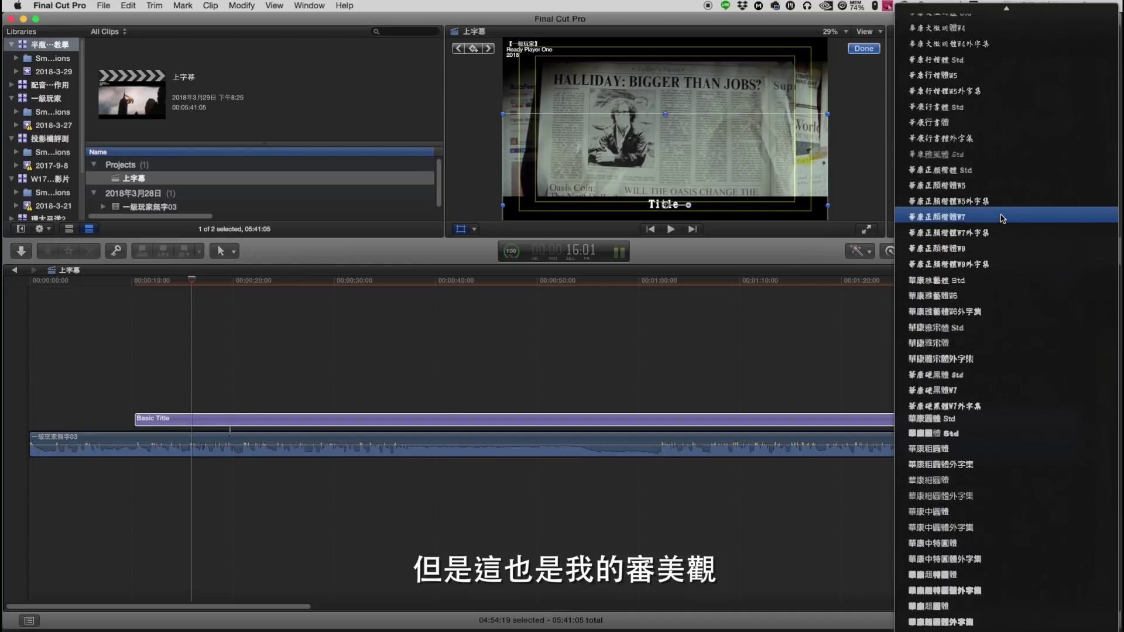
scroll(1003, 218, up, 5)
scroll(1003, 219, up, 5)
scroll(1003, 219, up, 5)
scroll(1002, 220, up, 5)
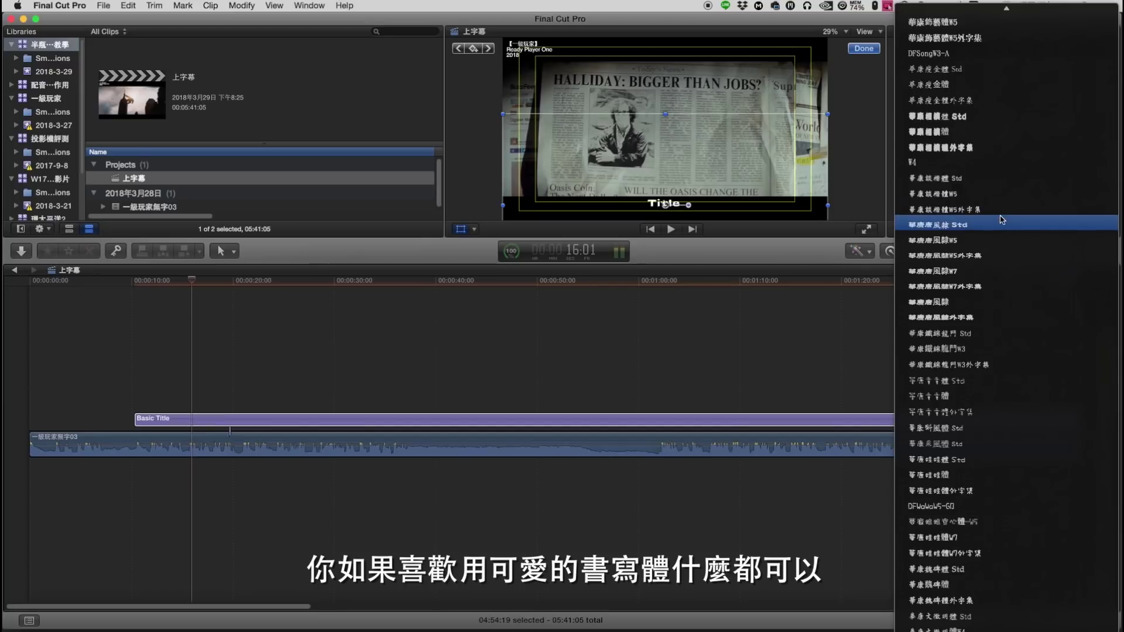
scroll(1002, 220, up, 2)
scroll(1003, 194, up, 6)
scroll(1006, 158, up, 7)
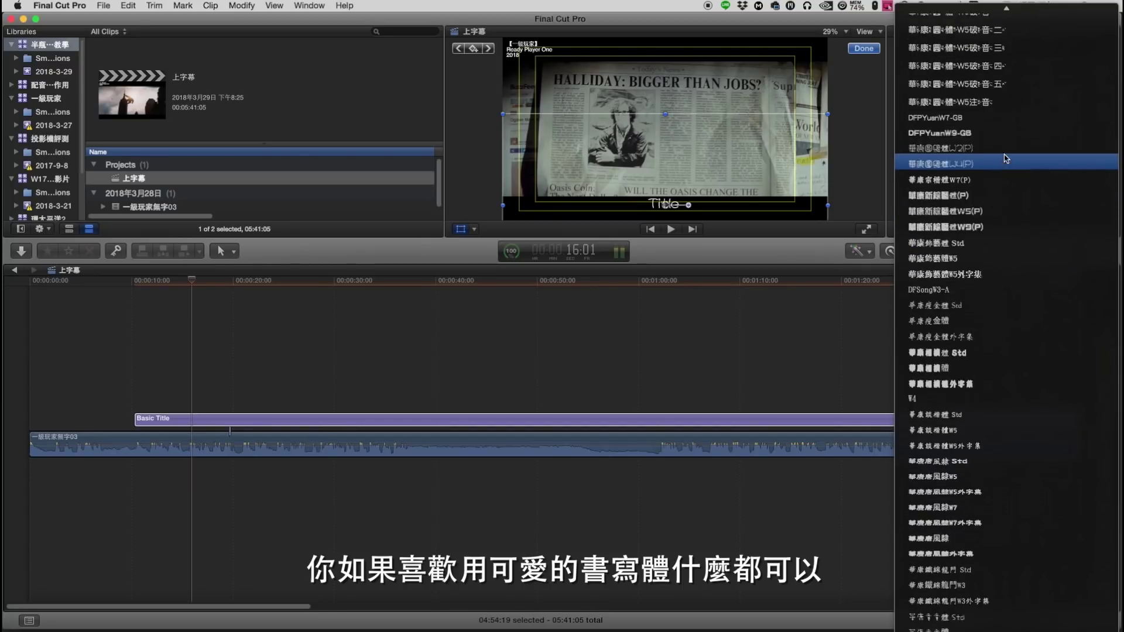
scroll(1004, 158, up, 5)
scroll(1005, 158, up, 5)
scroll(1004, 158, up, 5)
scroll(1005, 158, up, 5)
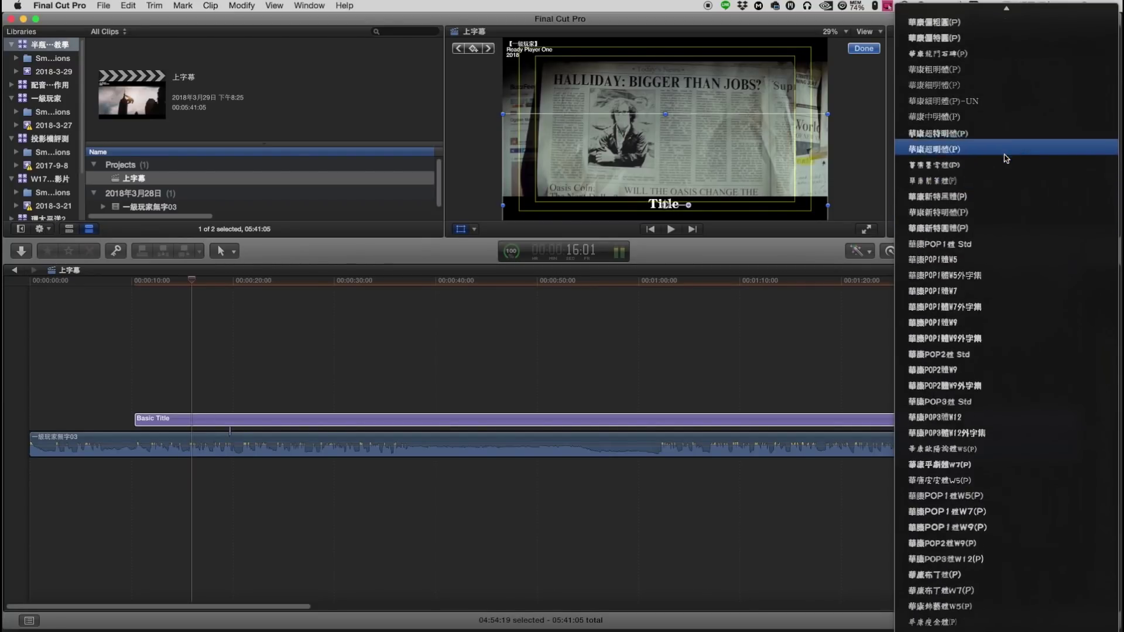
scroll(1005, 158, up, 5)
scroll(1004, 157, up, 2)
scroll(1003, 157, up, 3)
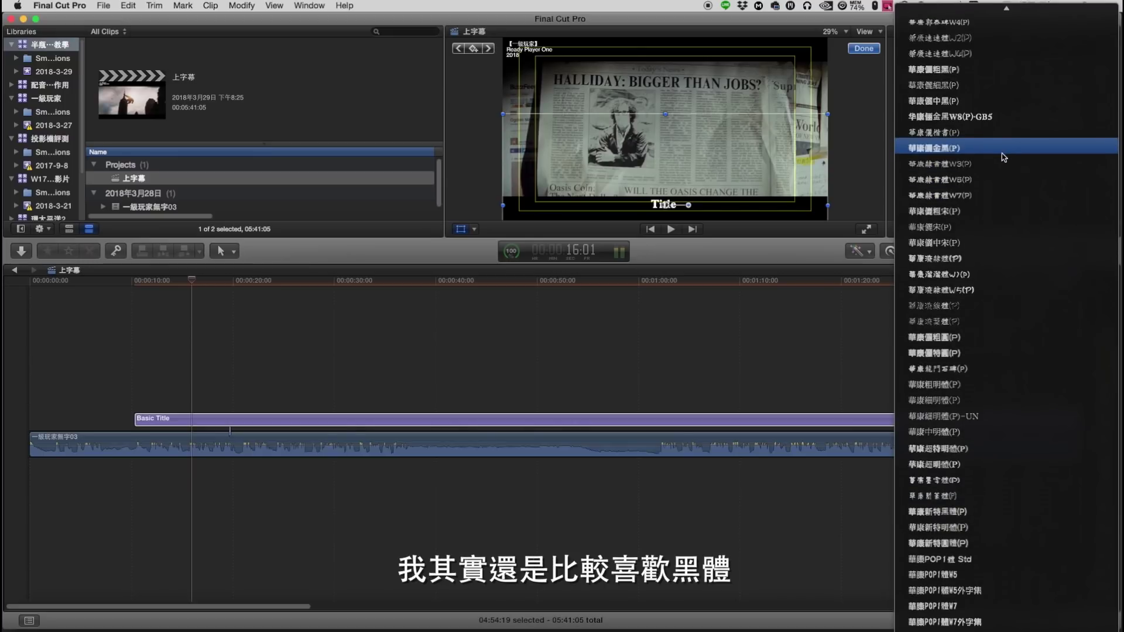
scroll(1005, 157, up, 1)
scroll(1005, 157, up, 1)
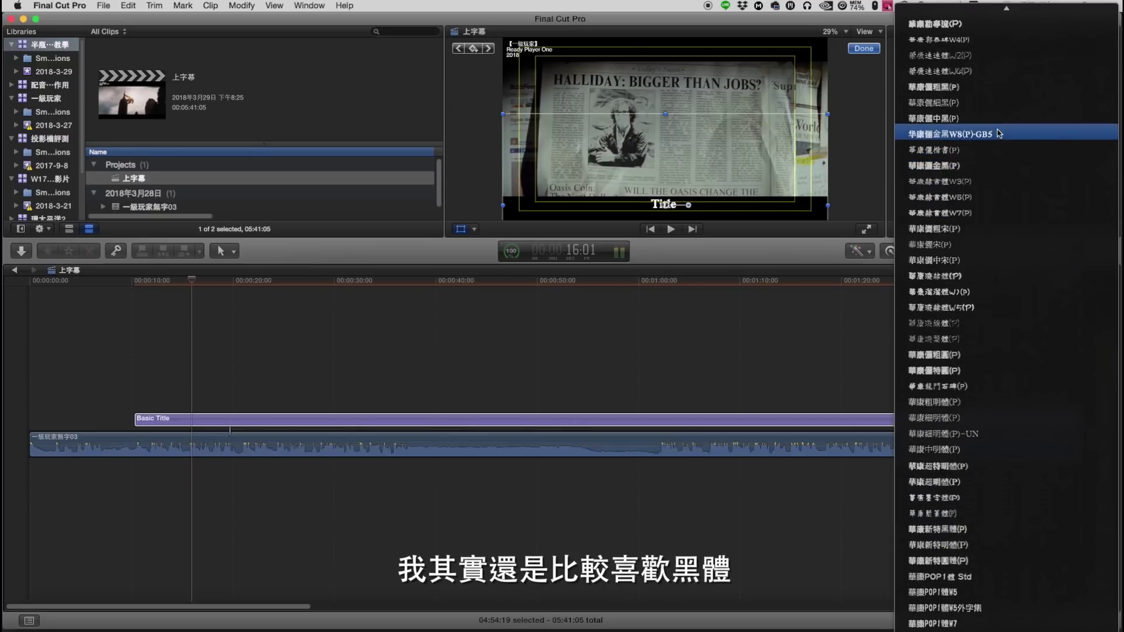
click(995, 119)
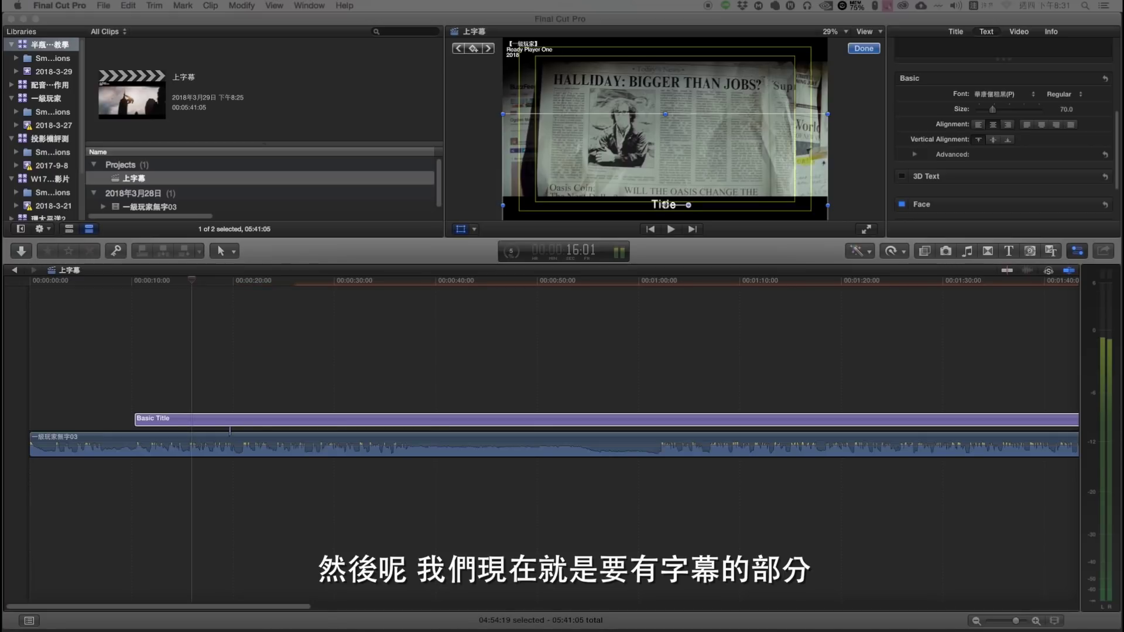
key(super+Tab)
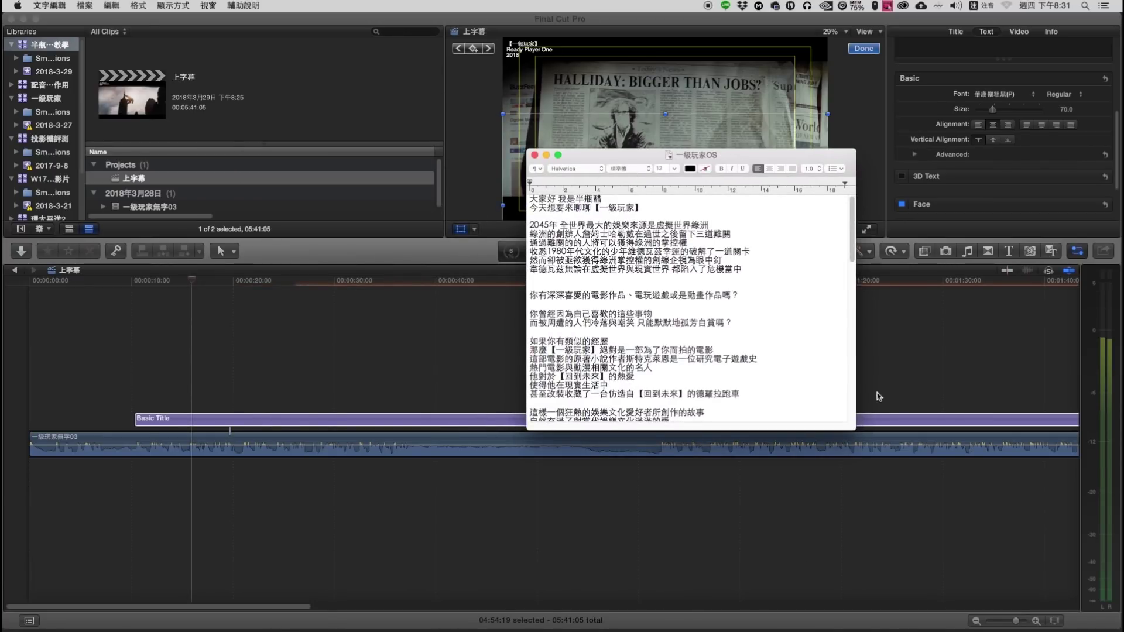
Enlarge the 一級玩家OS script window and move it up and left.
drag(855, 429, 959, 631)
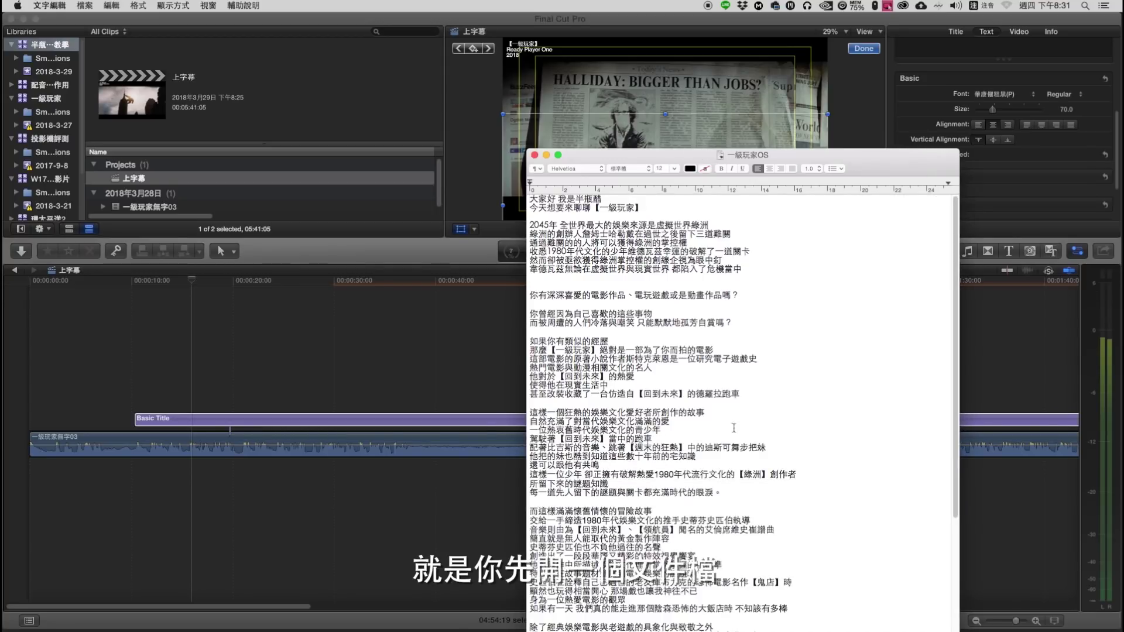
drag(802, 155, 654, 58)
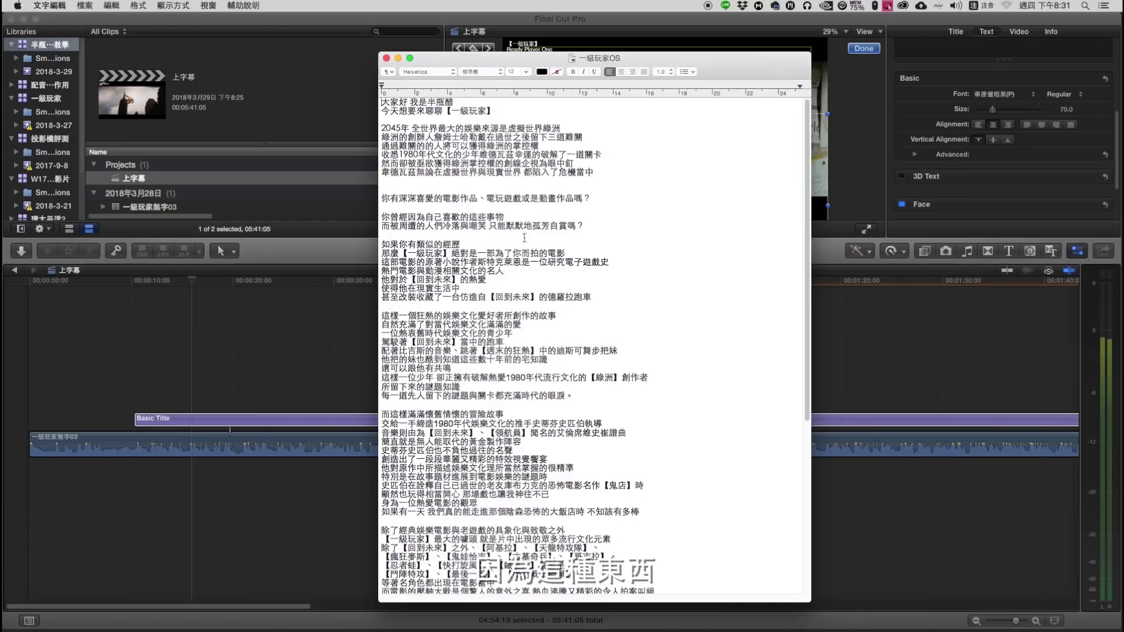
click(544, 273)
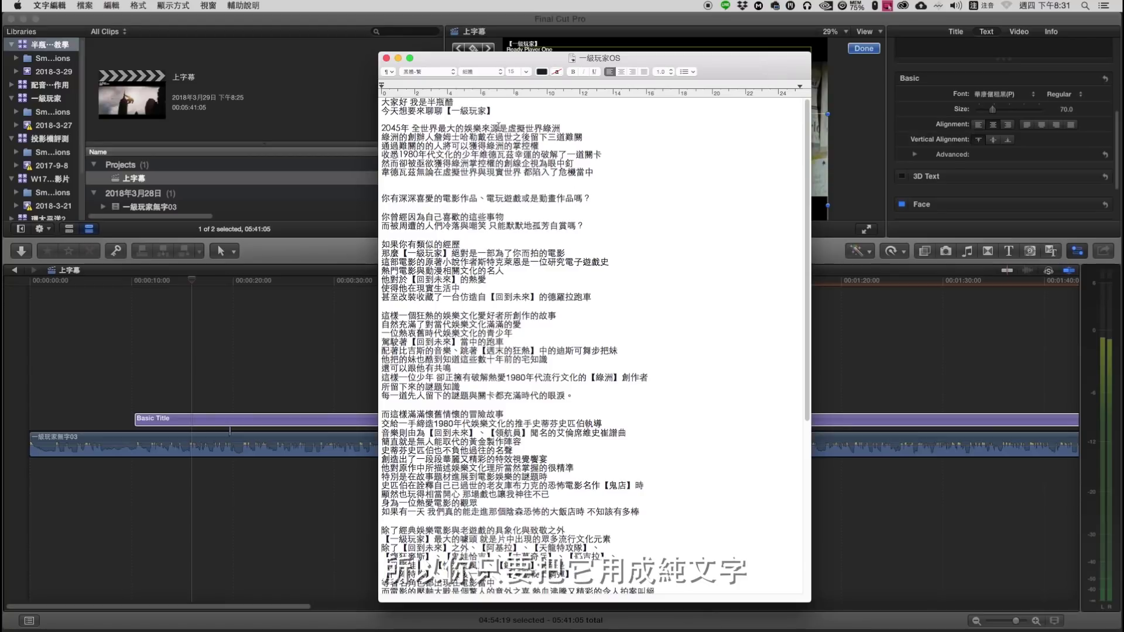
Convert the script document to plain text and confirm the change.
click(111, 5)
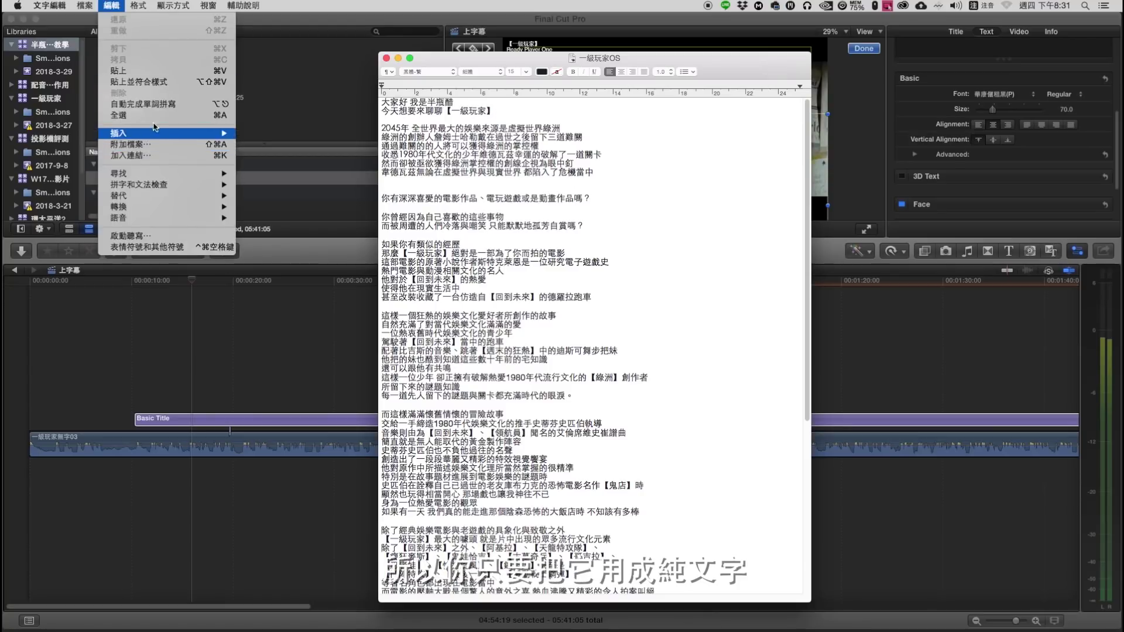
click(153, 48)
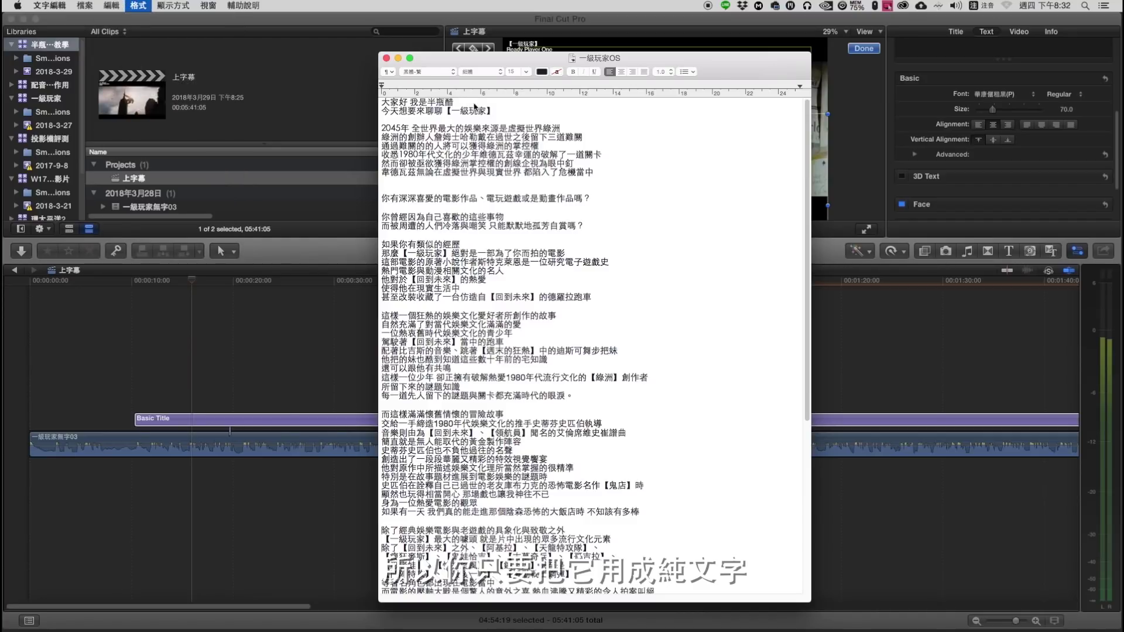
click(673, 135)
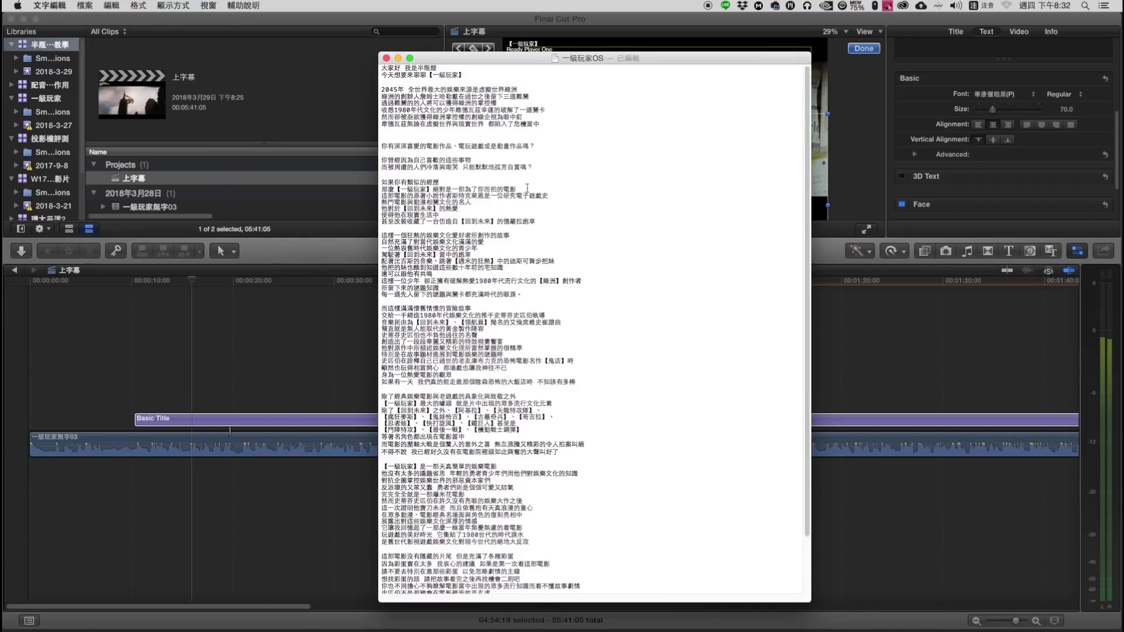
Zoom in on the script text and delete the extra blank line.
click(178, 6)
click(173, 31)
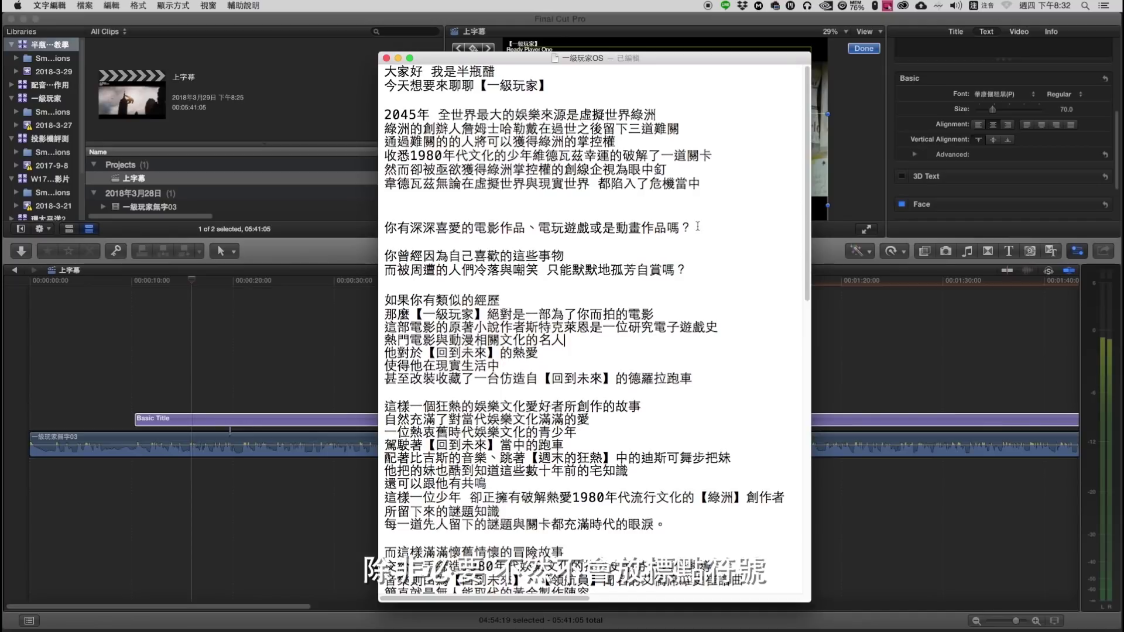
scroll(594, 328, down, 3)
scroll(595, 328, down, 3)
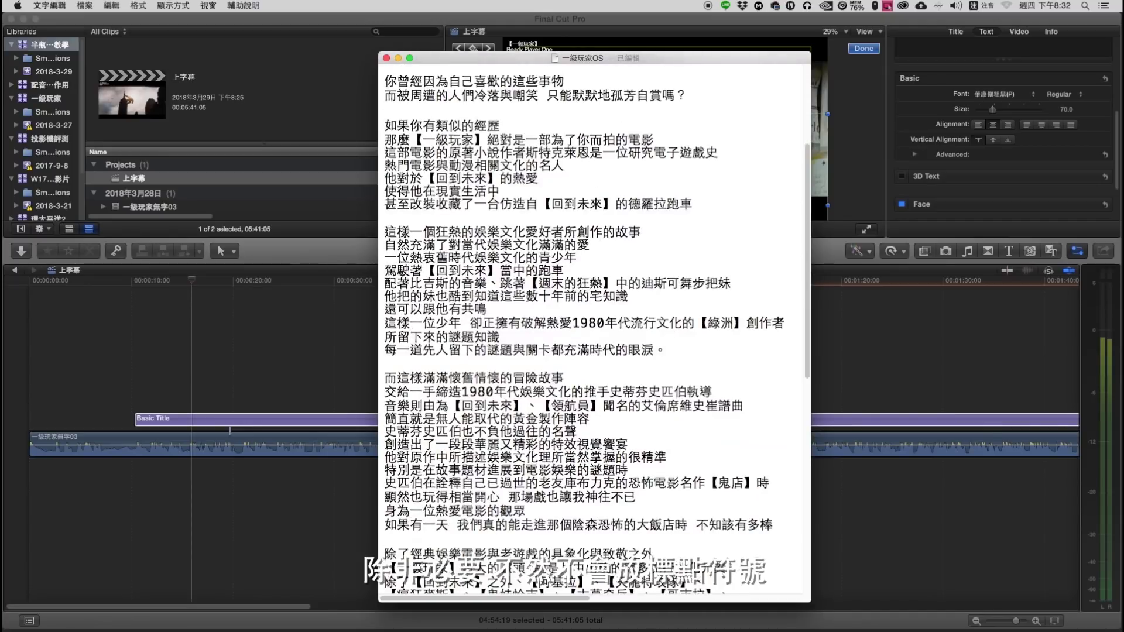
scroll(594, 328, up, 6)
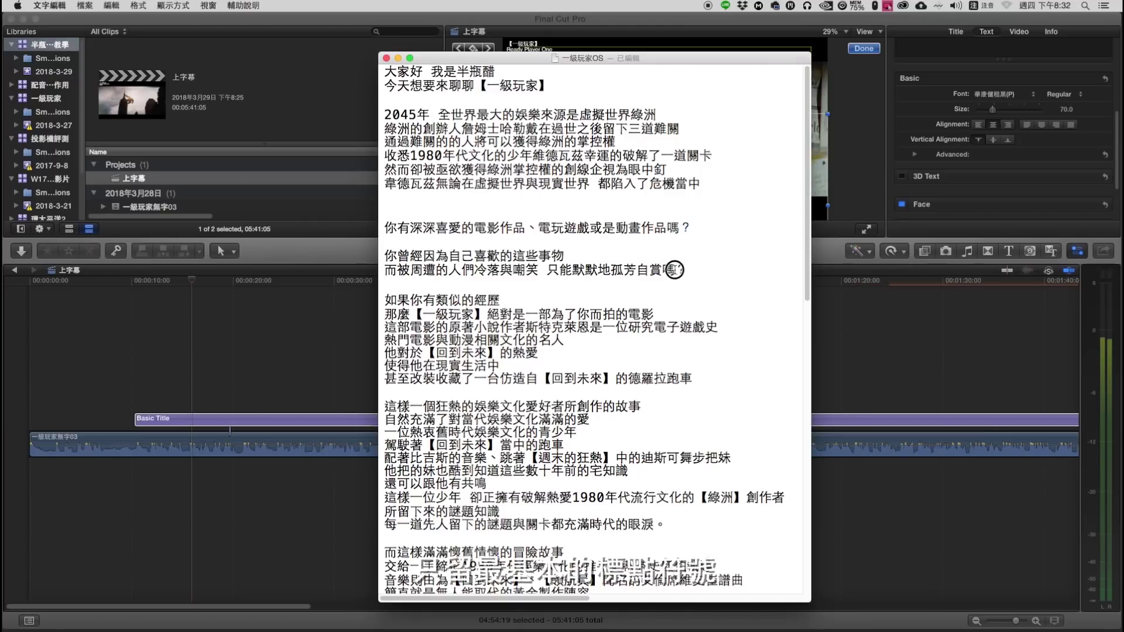
double_click(681, 269)
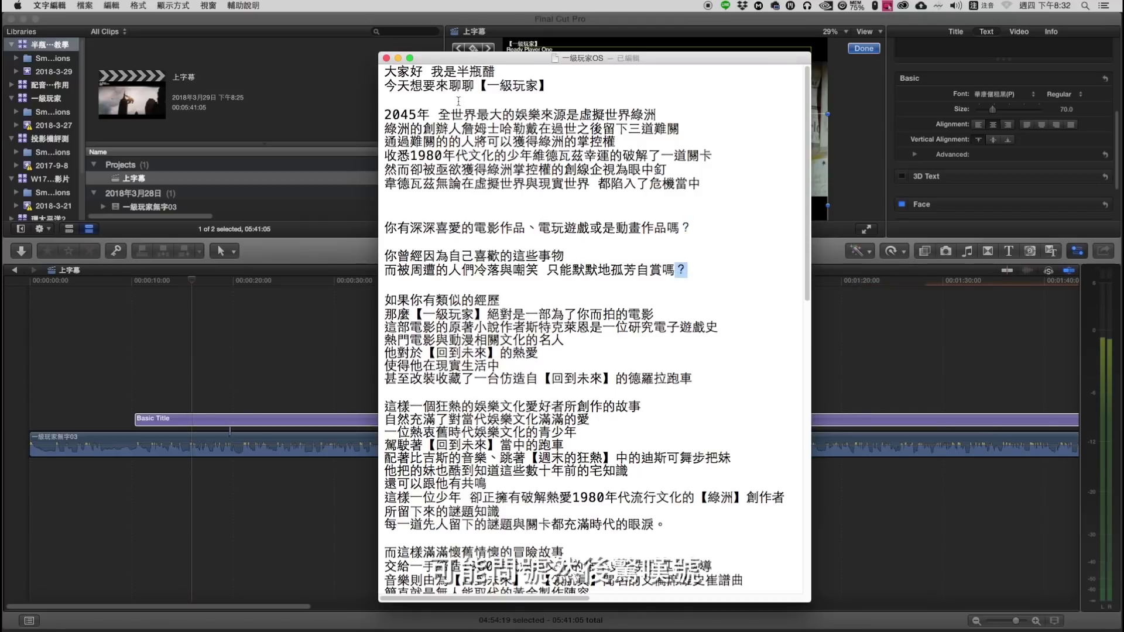
click(497, 209)
key(BackSpace)
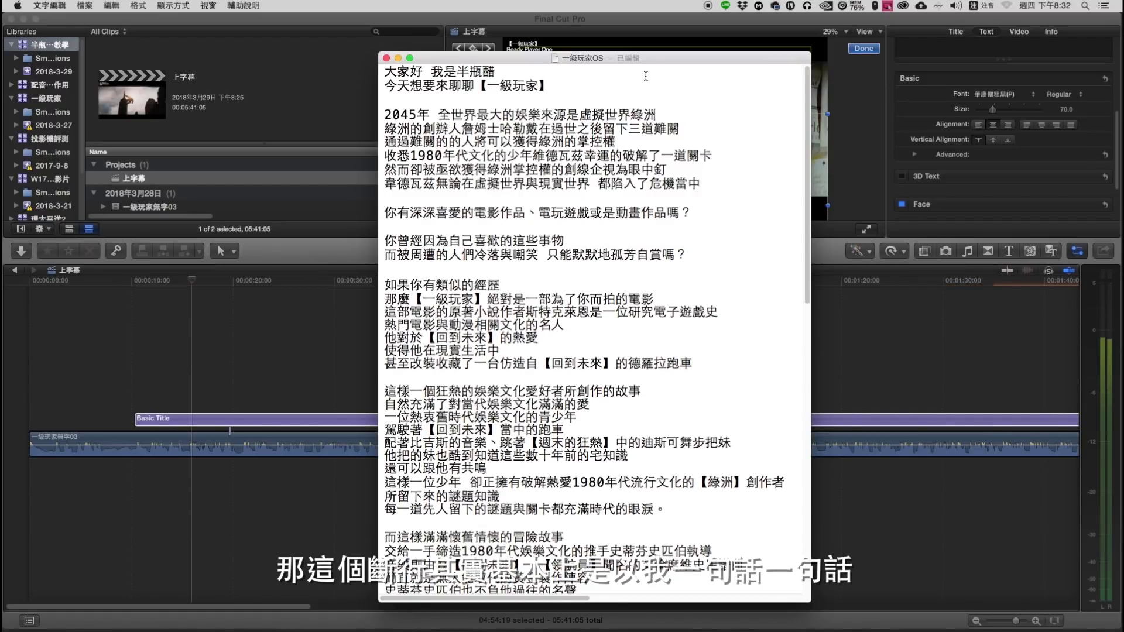
Select and copy the entire script, then switch back to Final Cut Pro.
drag(655, 59, 629, 44)
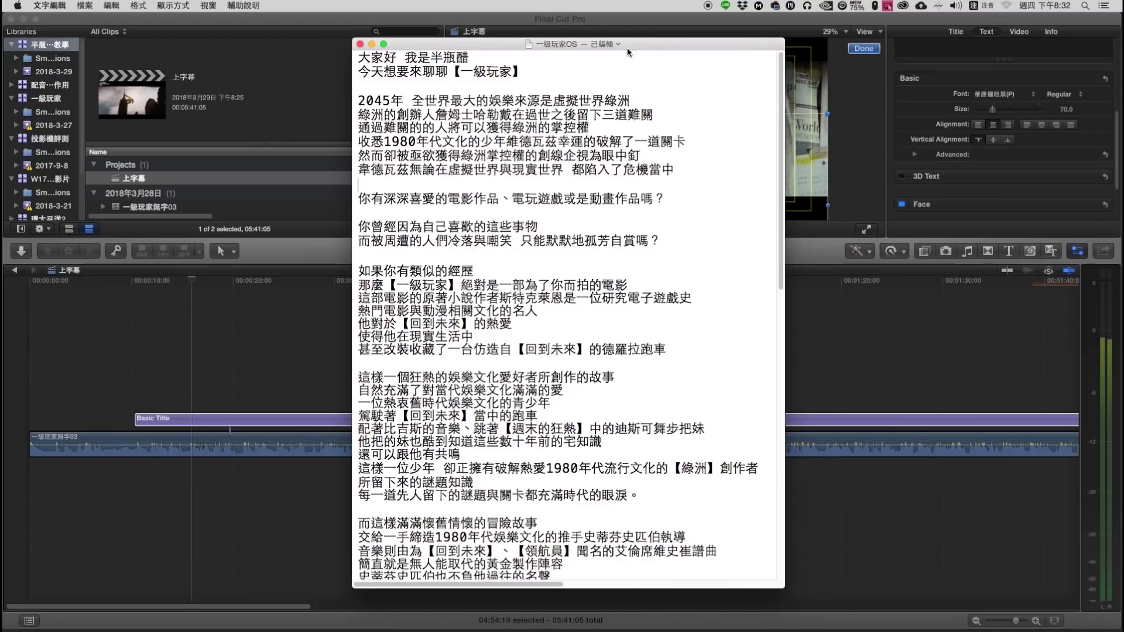
click(480, 56)
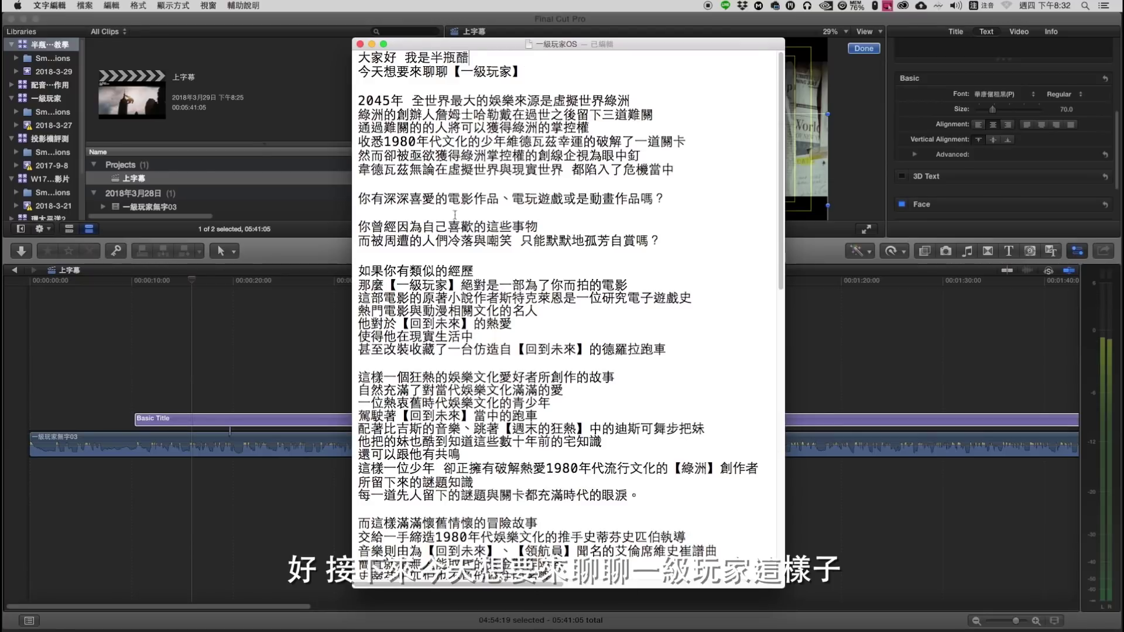
scroll(451, 211, down, 3)
scroll(445, 199, down, 5)
scroll(380, 81, up, 8)
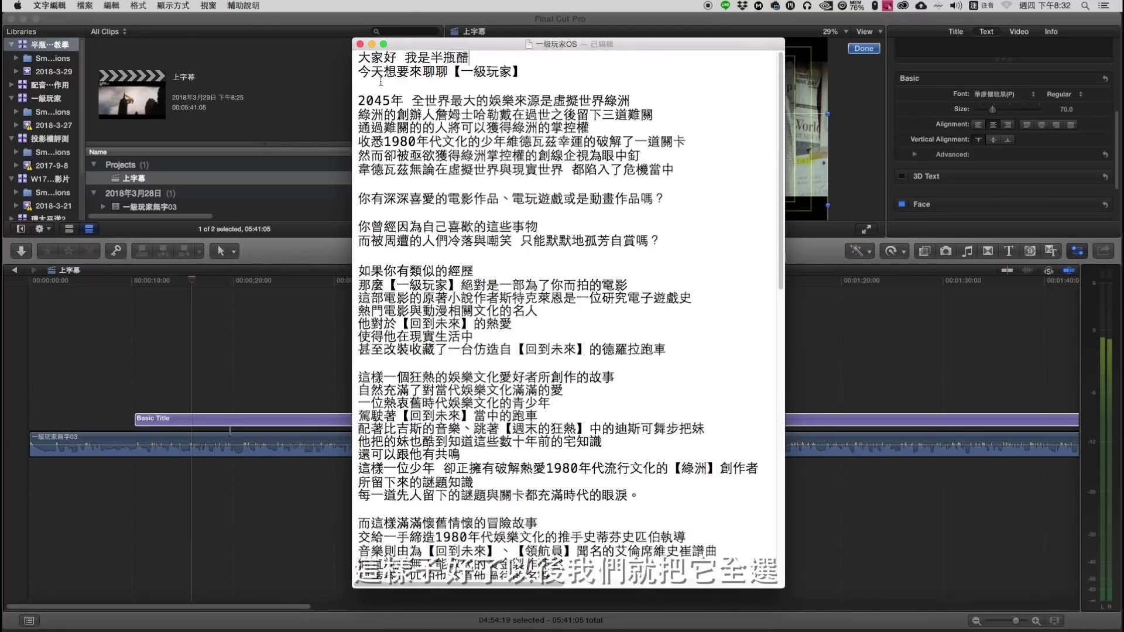
click(361, 58)
key(super+a)
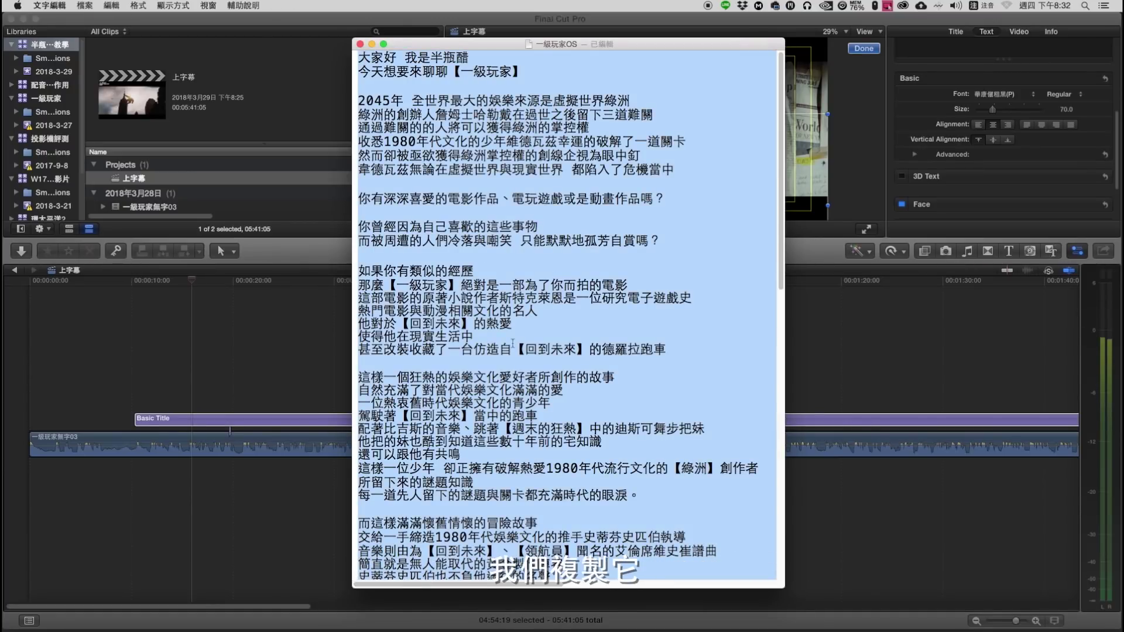
click(342, 415)
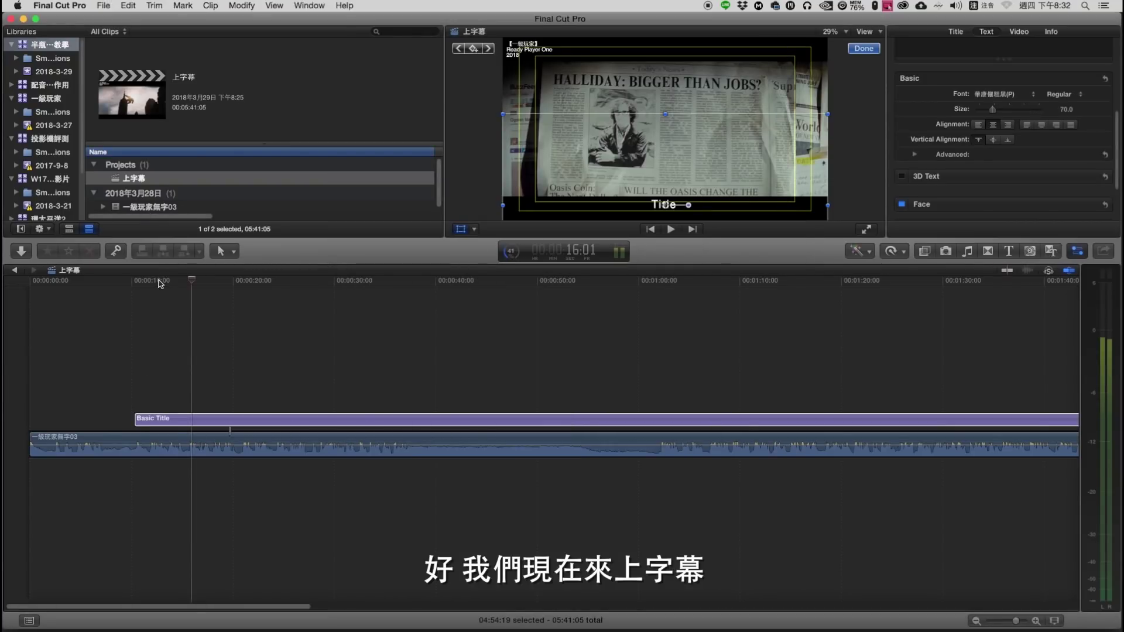
Find where speech begins and drag the Basic Title clip toward the timeline start.
drag(160, 284, 117, 286)
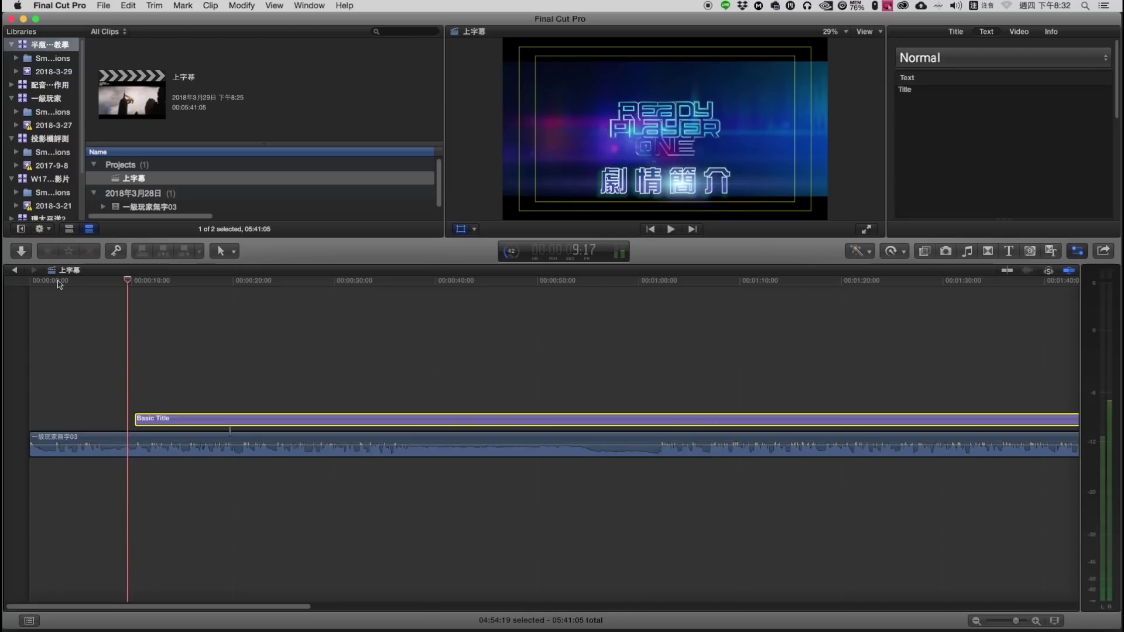
click(36, 284)
key(space)
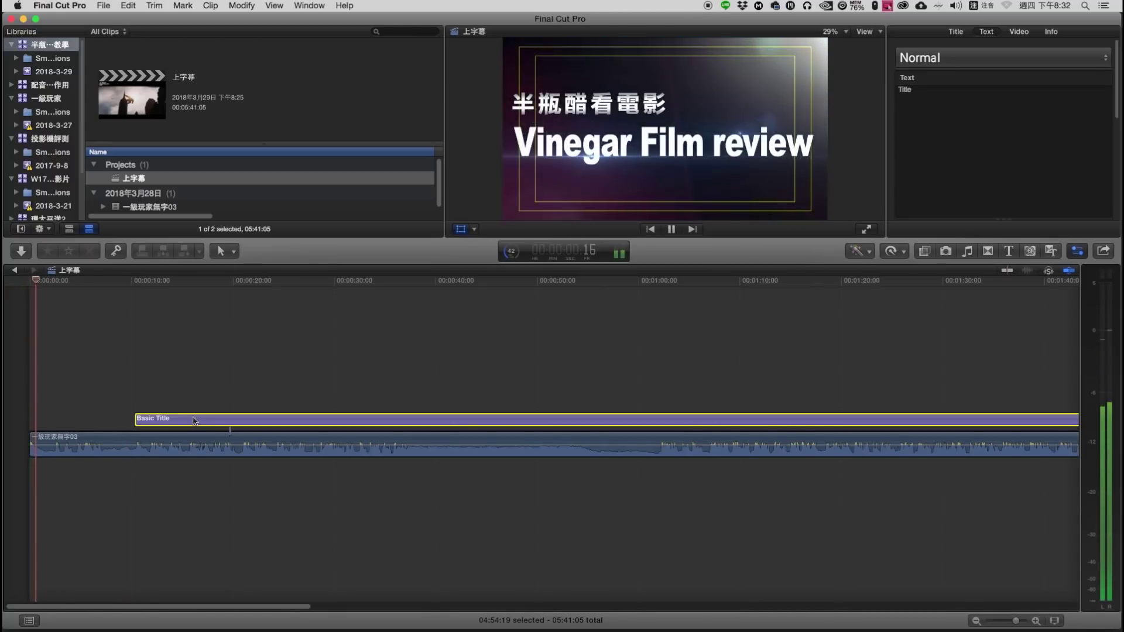
key(space)
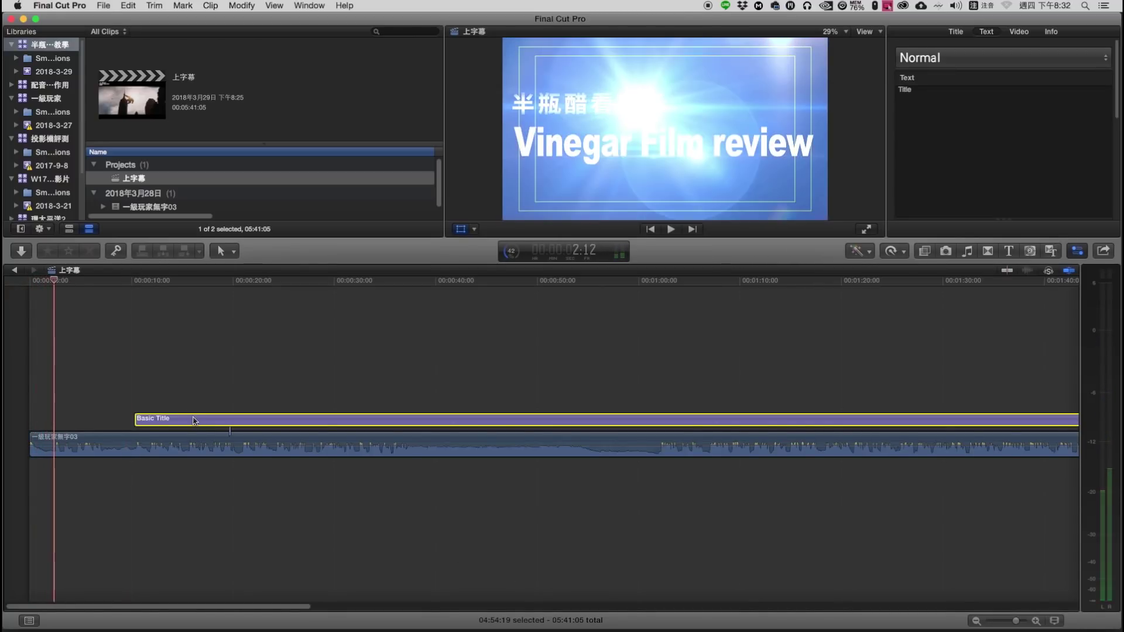
drag(194, 420, 115, 419)
key(super+equal)
key(super+equal)
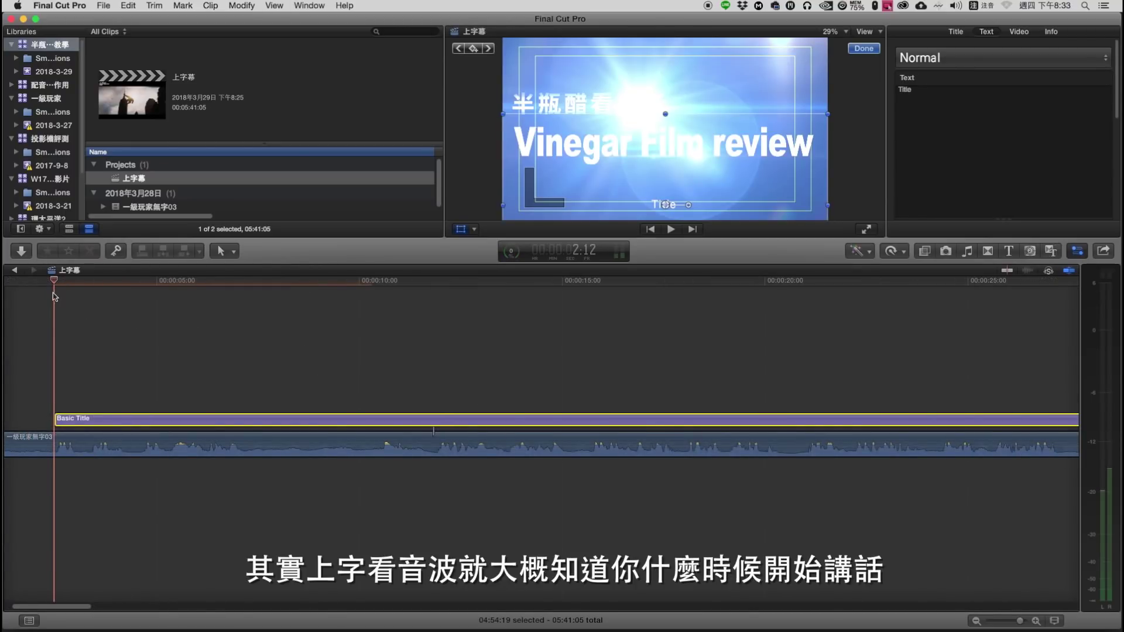
drag(54, 280, 45, 283)
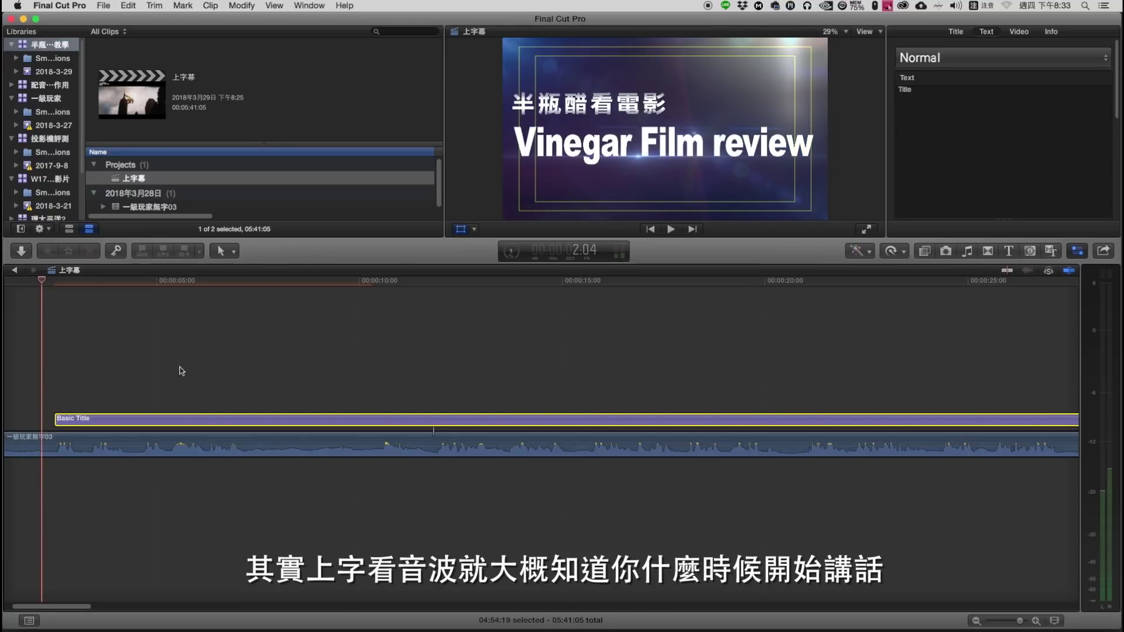
Zoom in and nudge the Basic Title a few frames later to the speech onset.
double_click(93, 420)
key(super+equal)
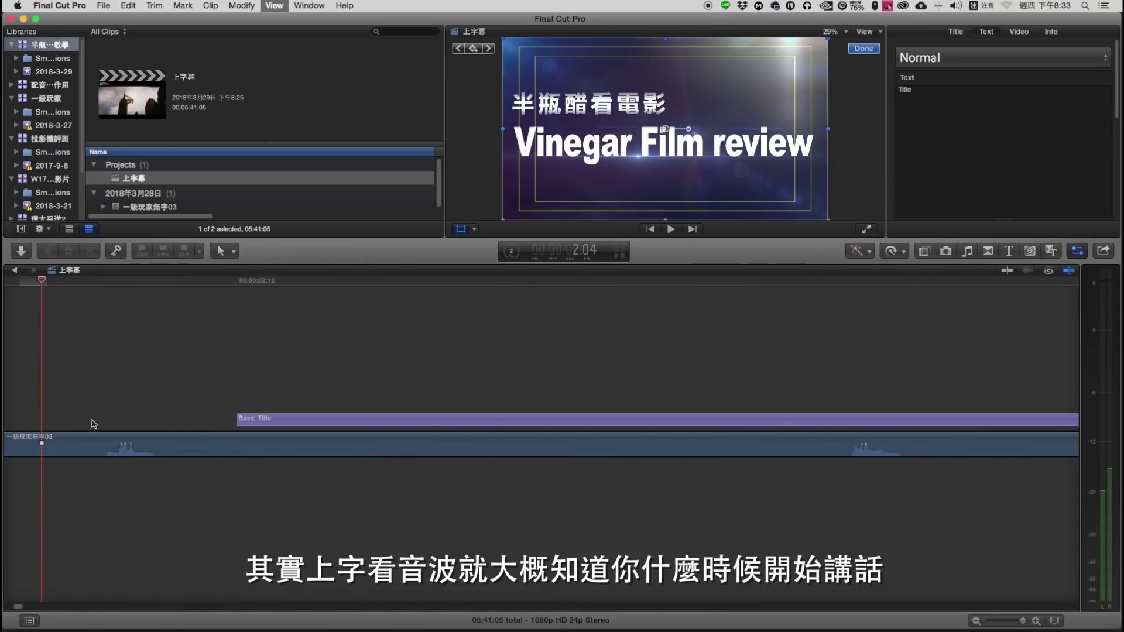
click(343, 371)
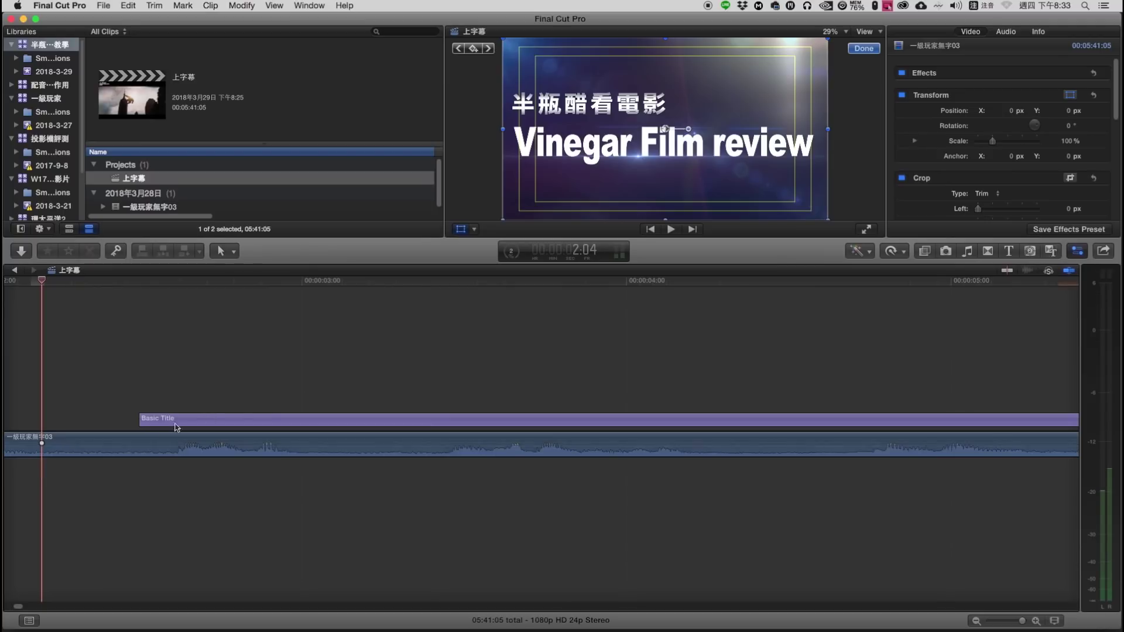
drag(192, 426, 244, 421)
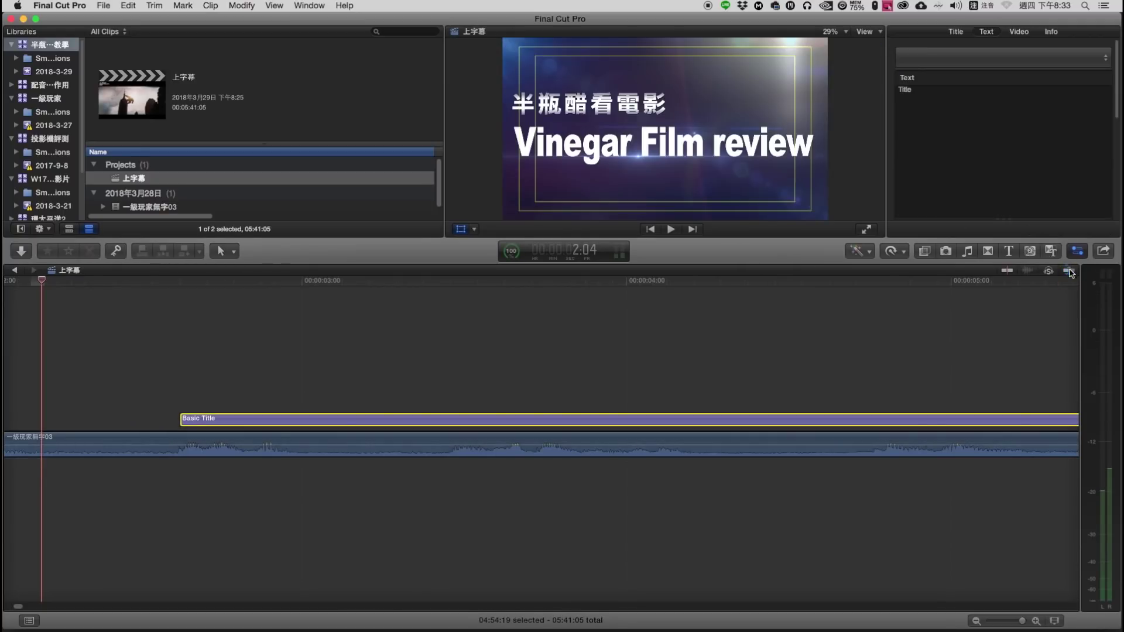
click(122, 293)
key(space)
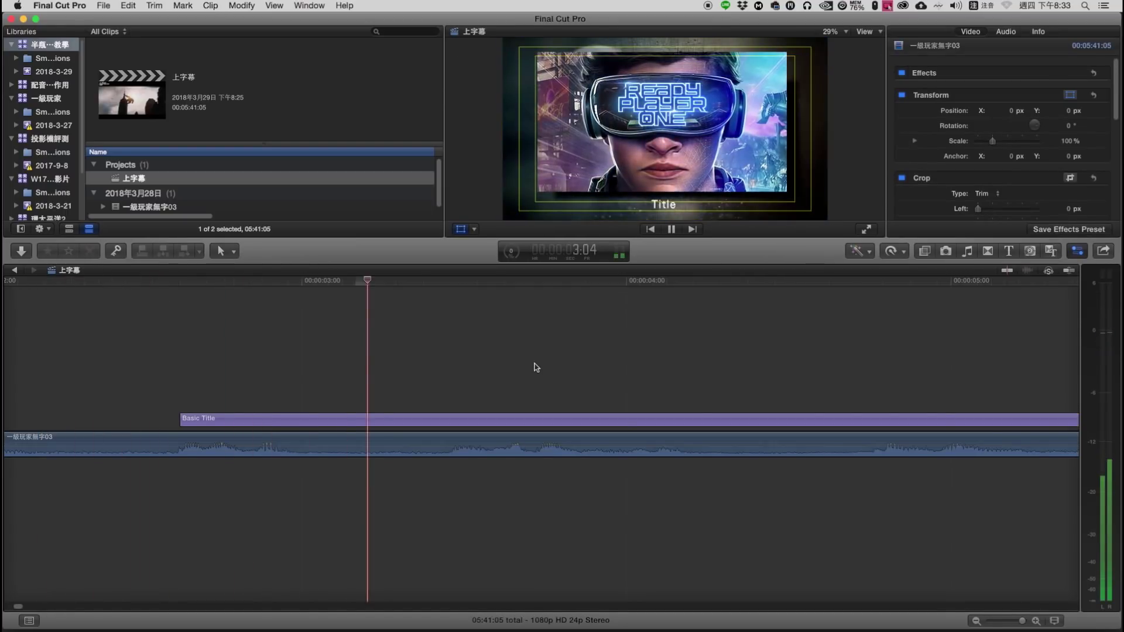
Replace the placeholder 'Title' text with the pasted review script.
key(space)
click(989, 38)
click(976, 121)
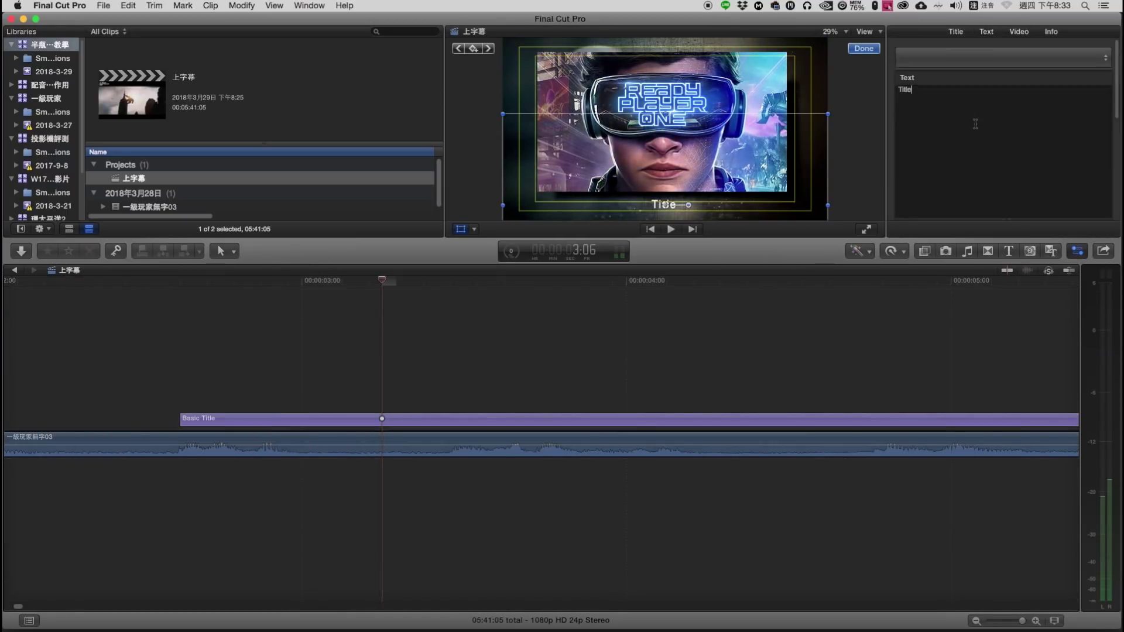
key(super+a)
key(super+v)
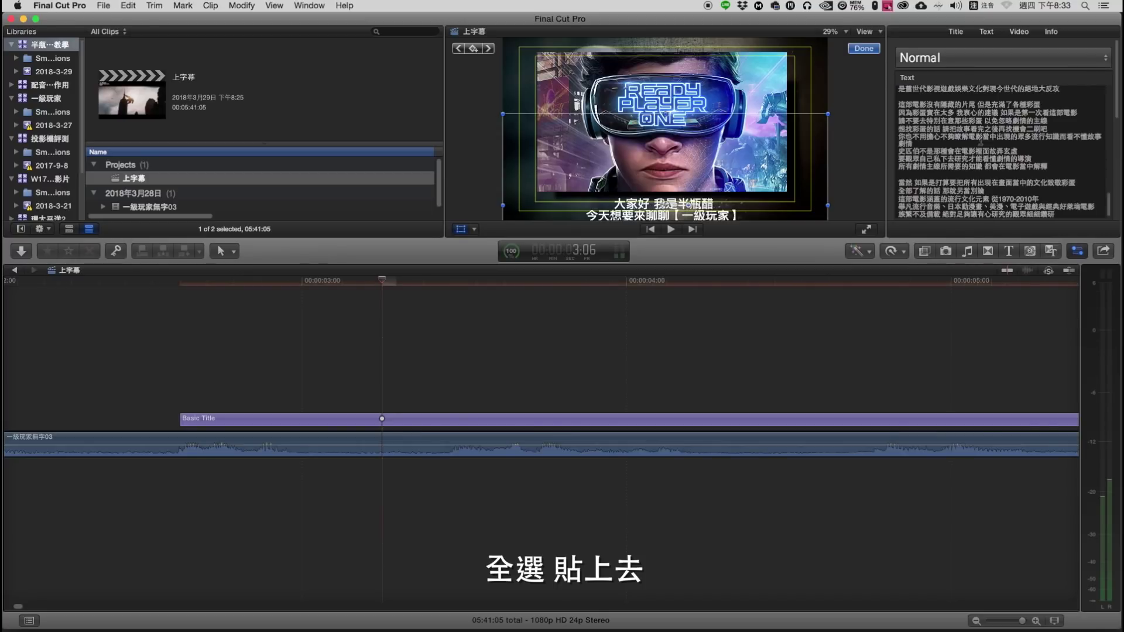
Select from the end of the line 大家好 我是半瓶醋 into the second line.
scroll(981, 143, up, 10)
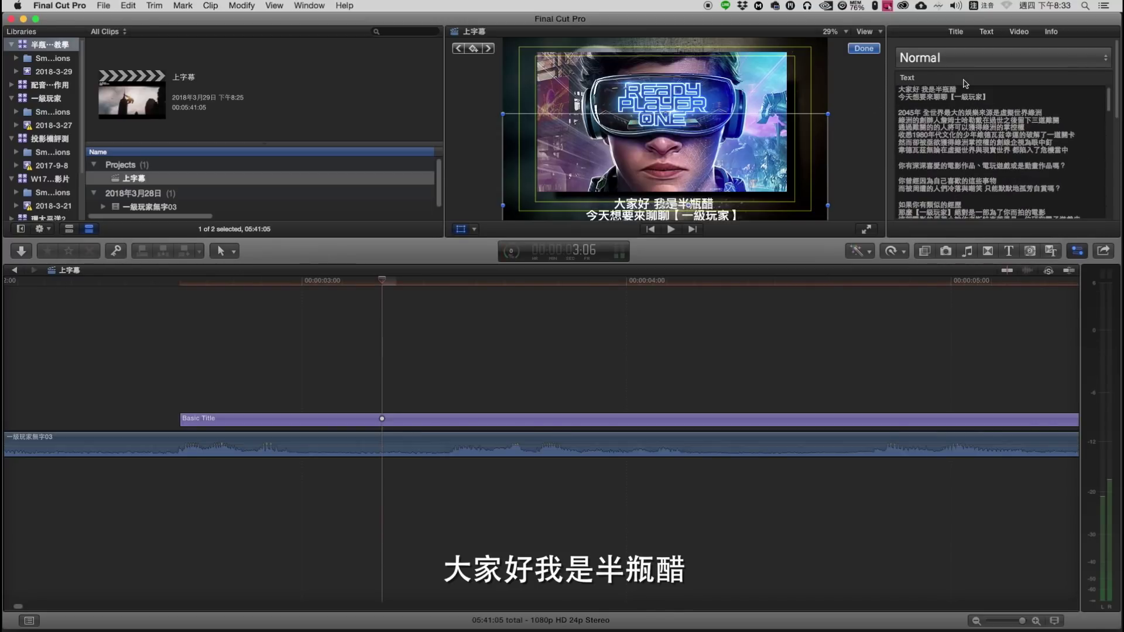
key(super+a)
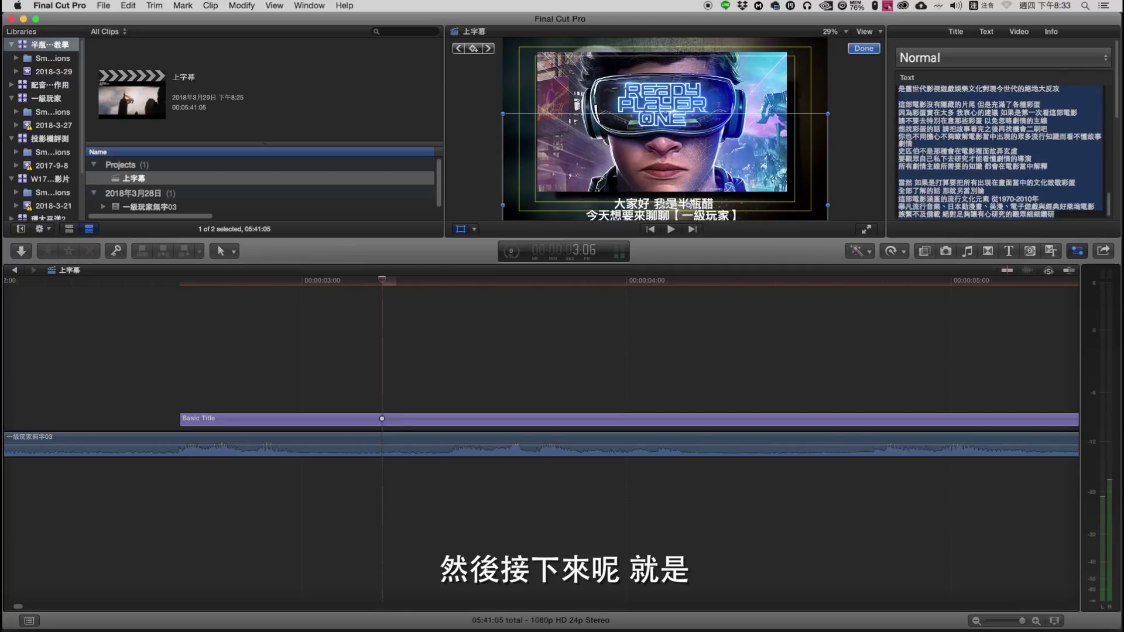
scroll(927, 97, up, 10)
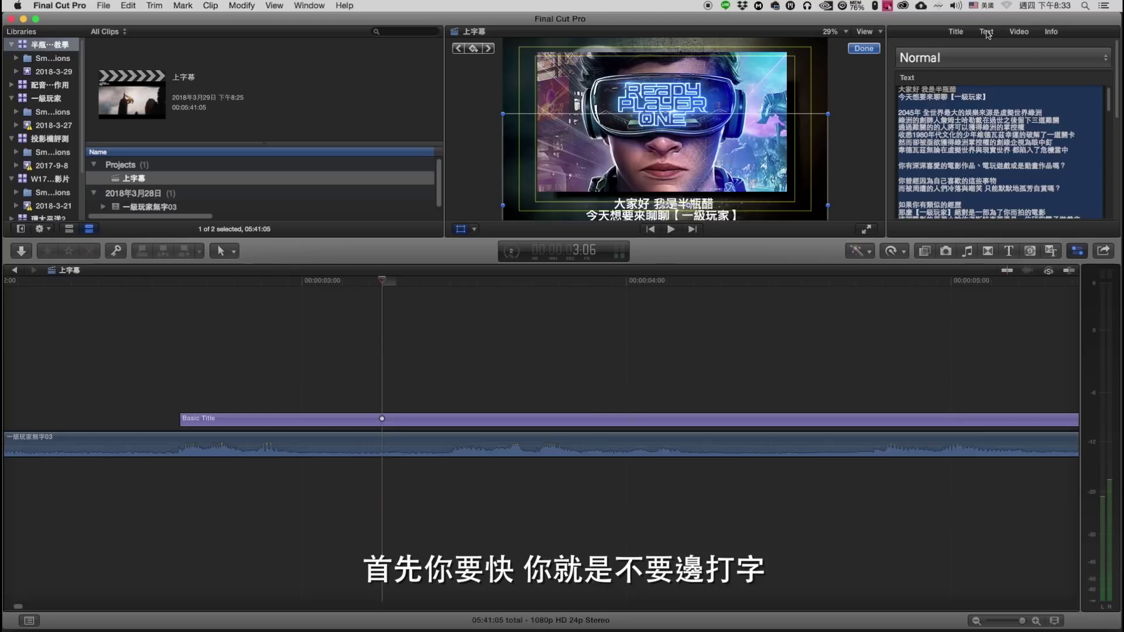
click(981, 103)
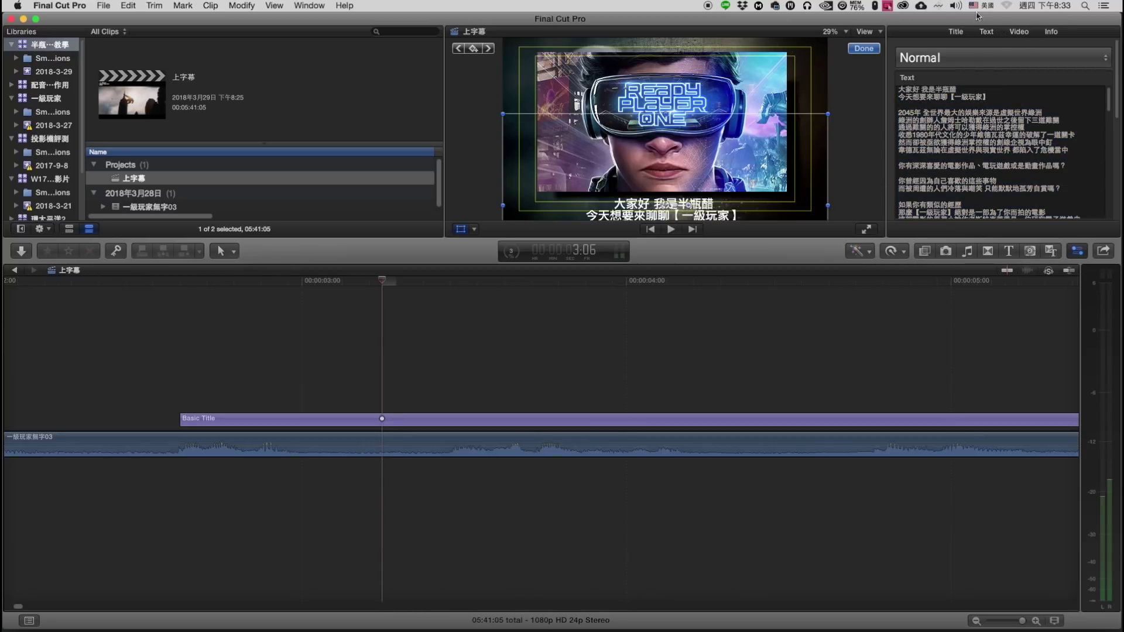
click(969, 91)
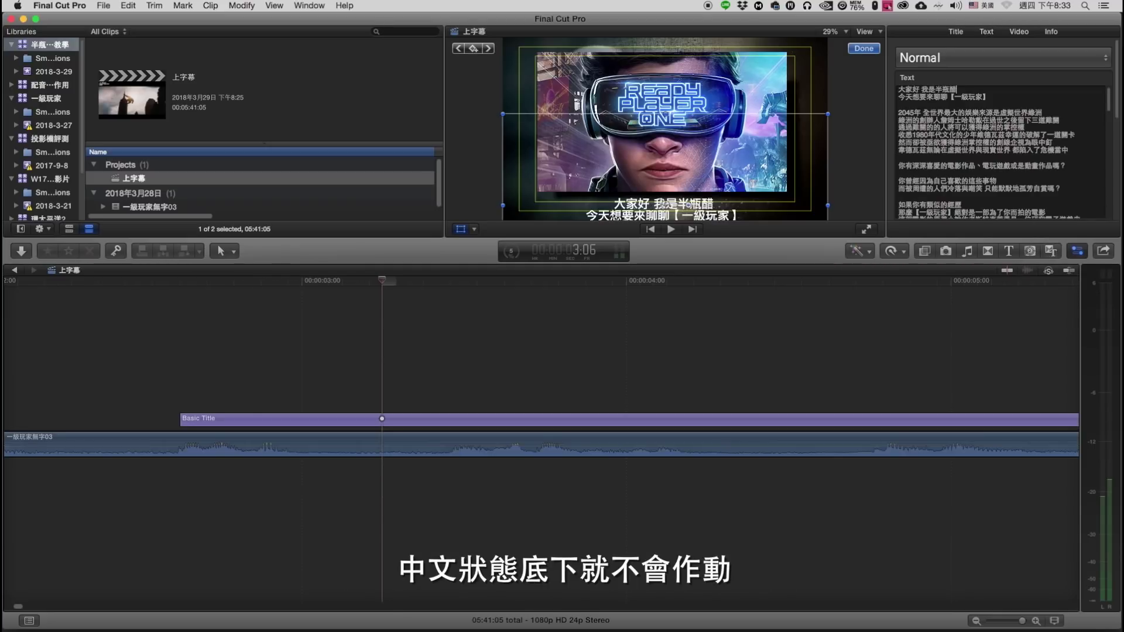
click(976, 91)
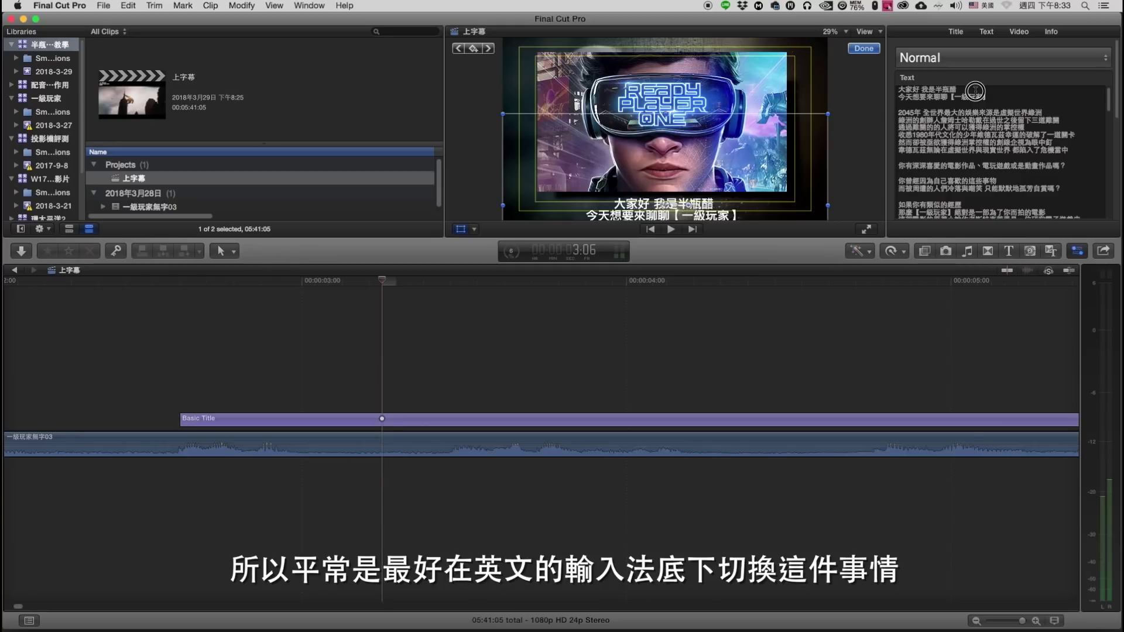
drag(975, 90, 975, 100)
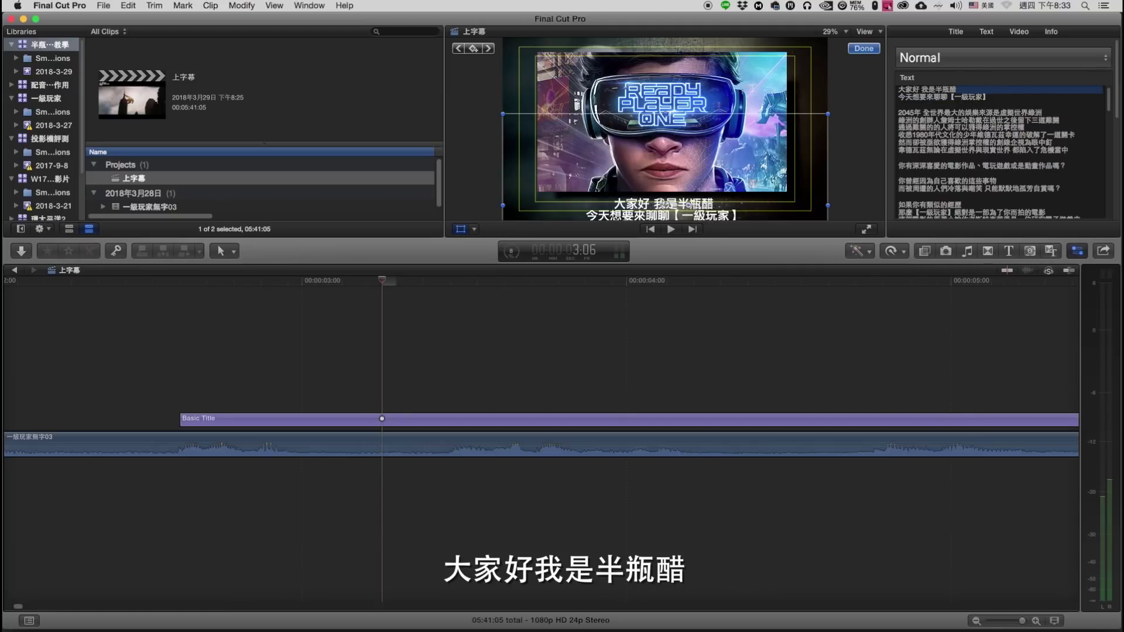
Cut all title text after 大家好 我是半瓶醋.
click(998, 189)
key(super+a)
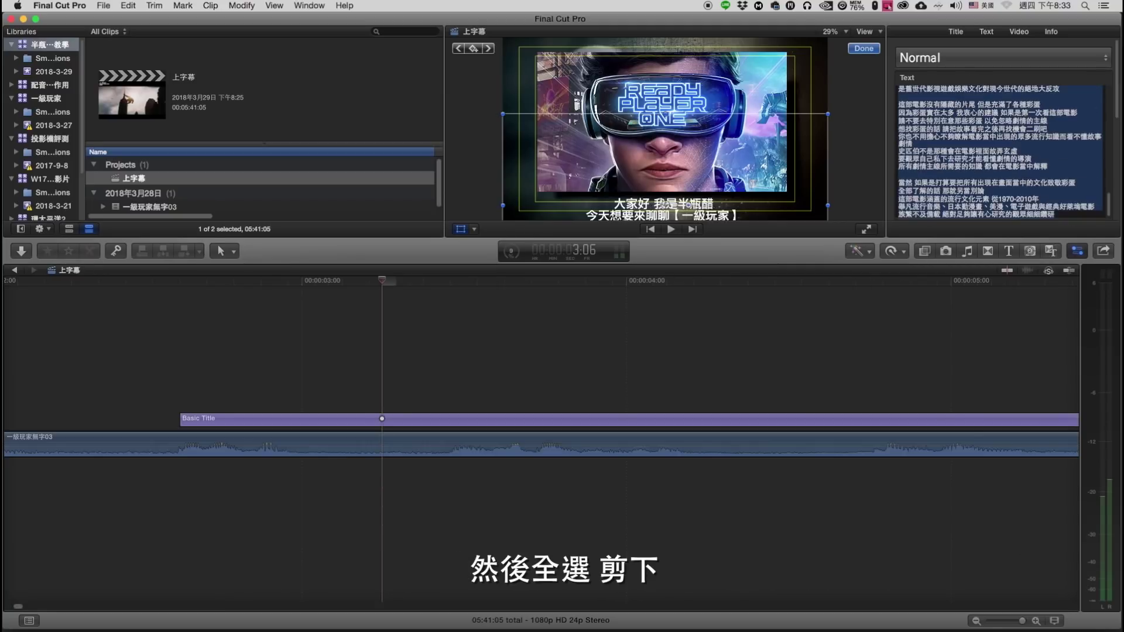
key(super+x)
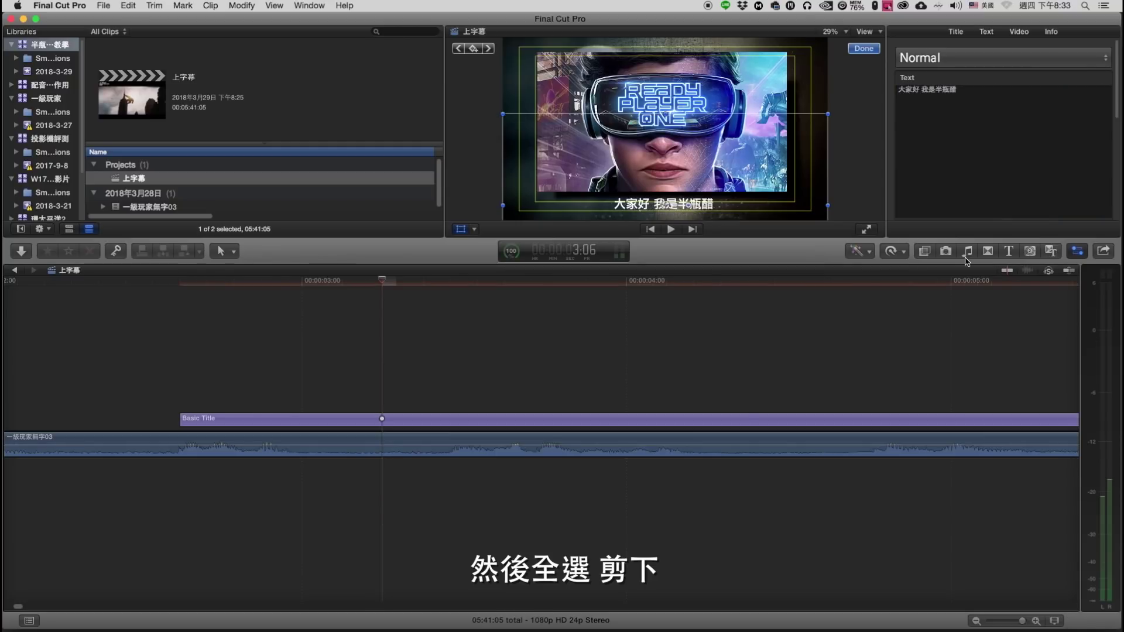
Play back the subtitle and park the playhead where the first sentence ends.
click(168, 284)
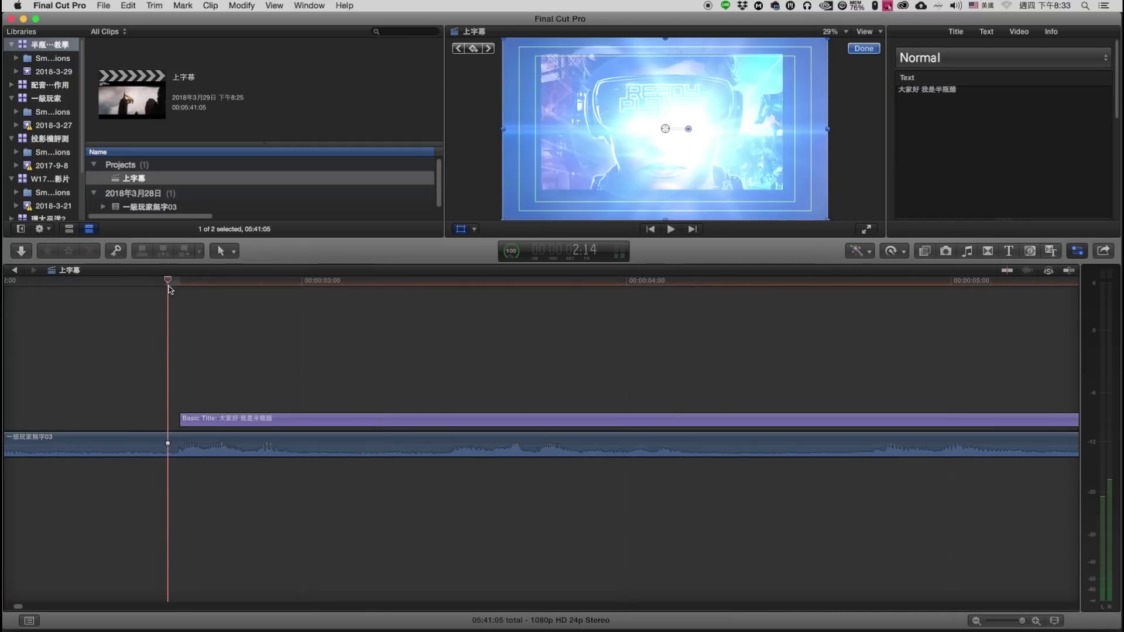
key(space)
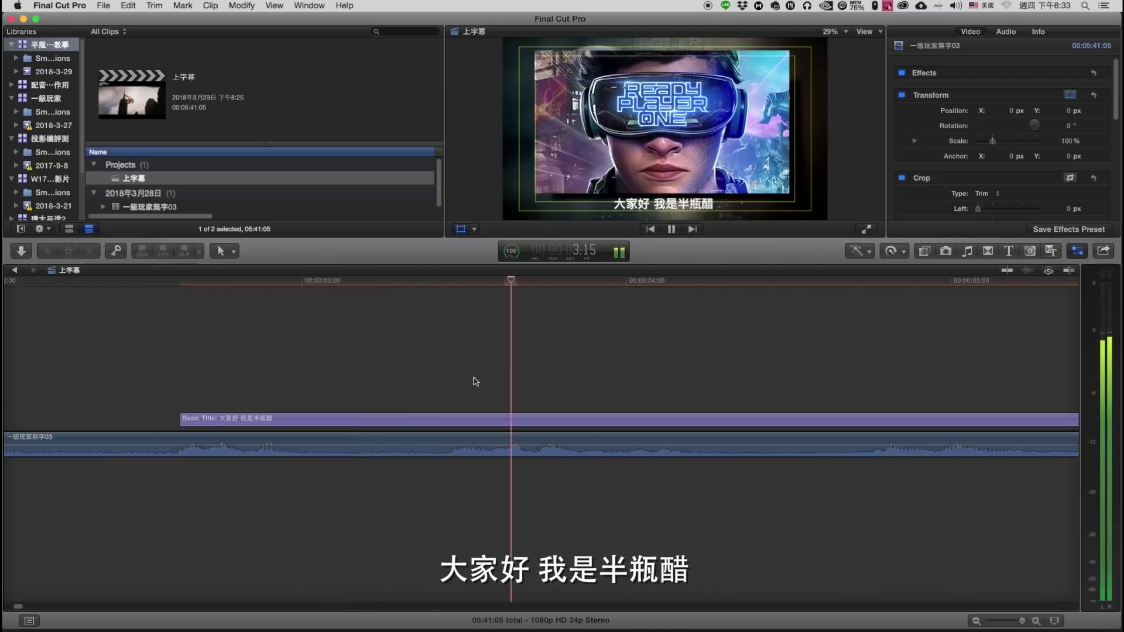
key(space)
key(super+minus)
key(super+minus)
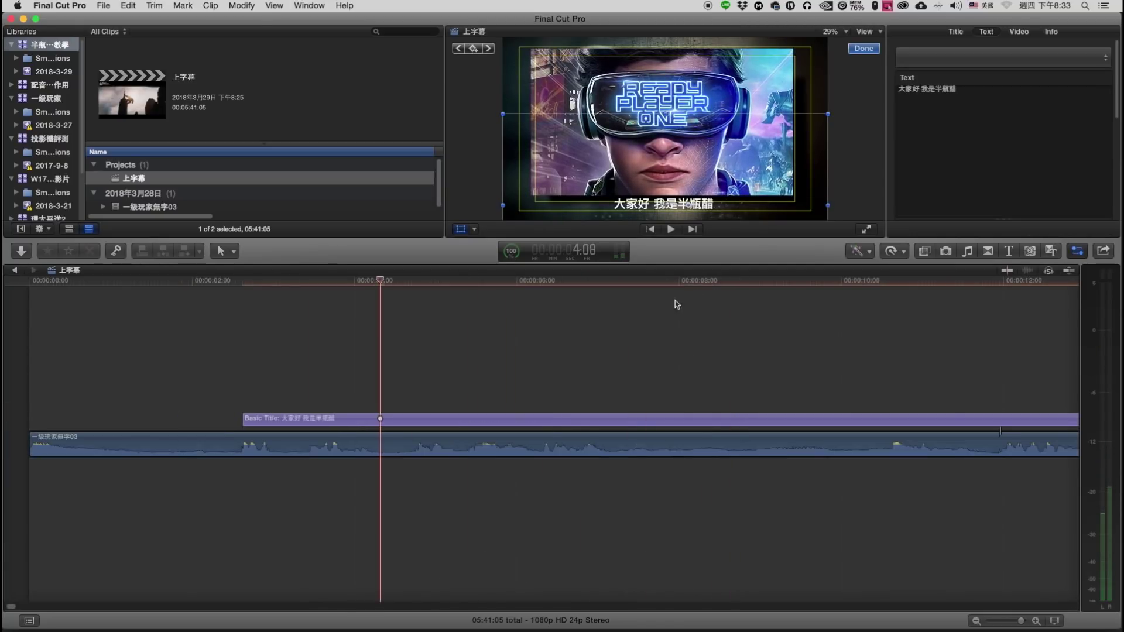
click(417, 279)
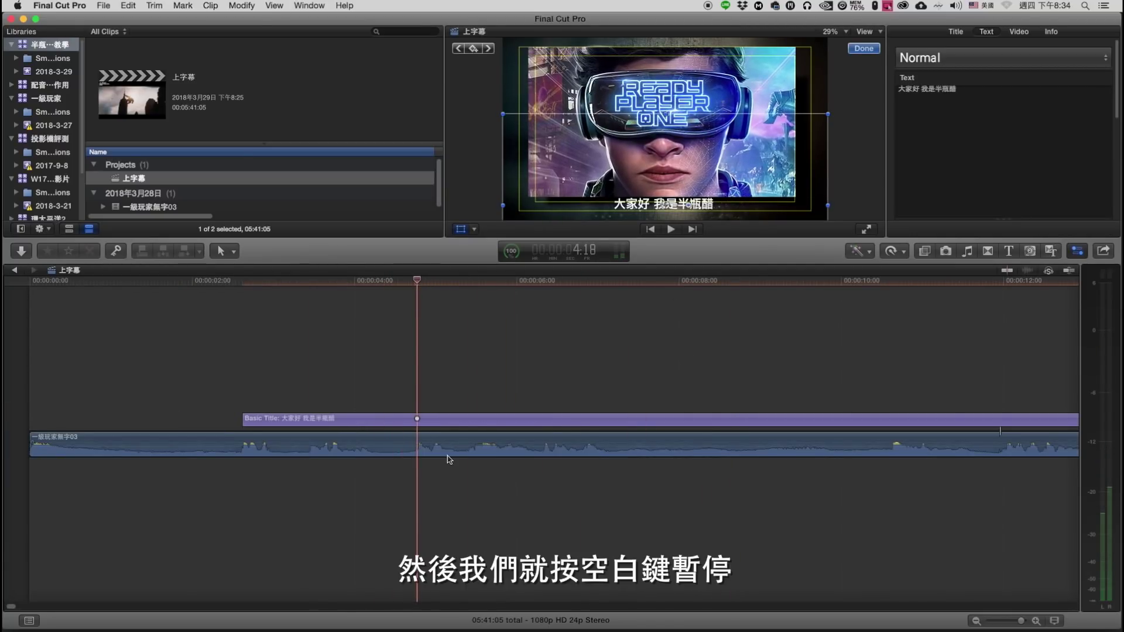
Blade the Basic Title clip at the playhead near 4:18, then return to Select.
key(b)
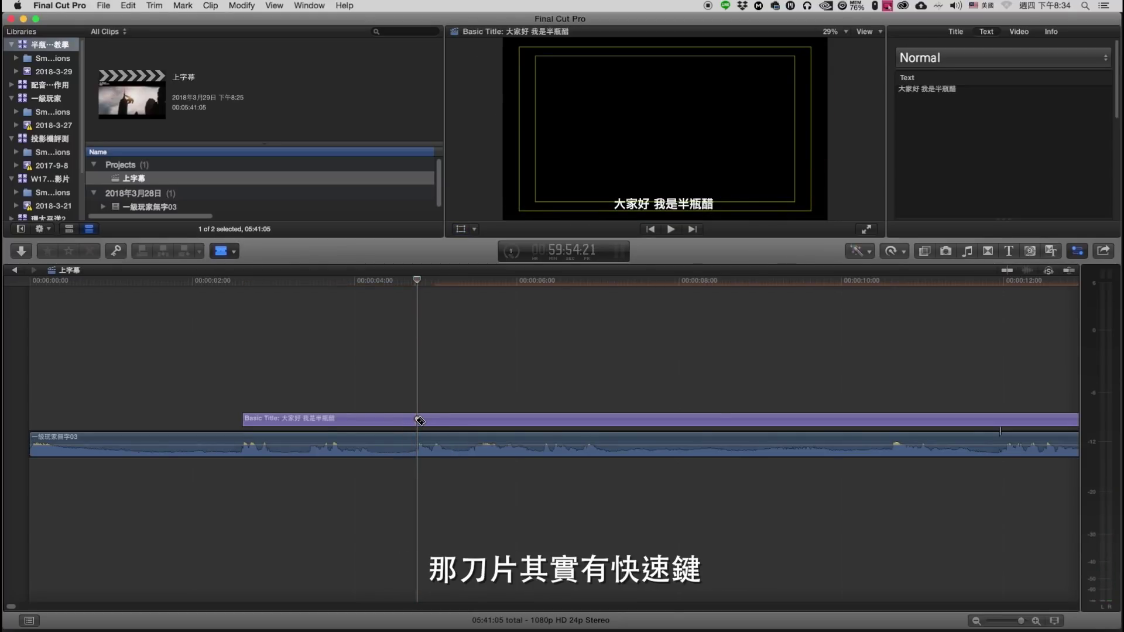
click(226, 251)
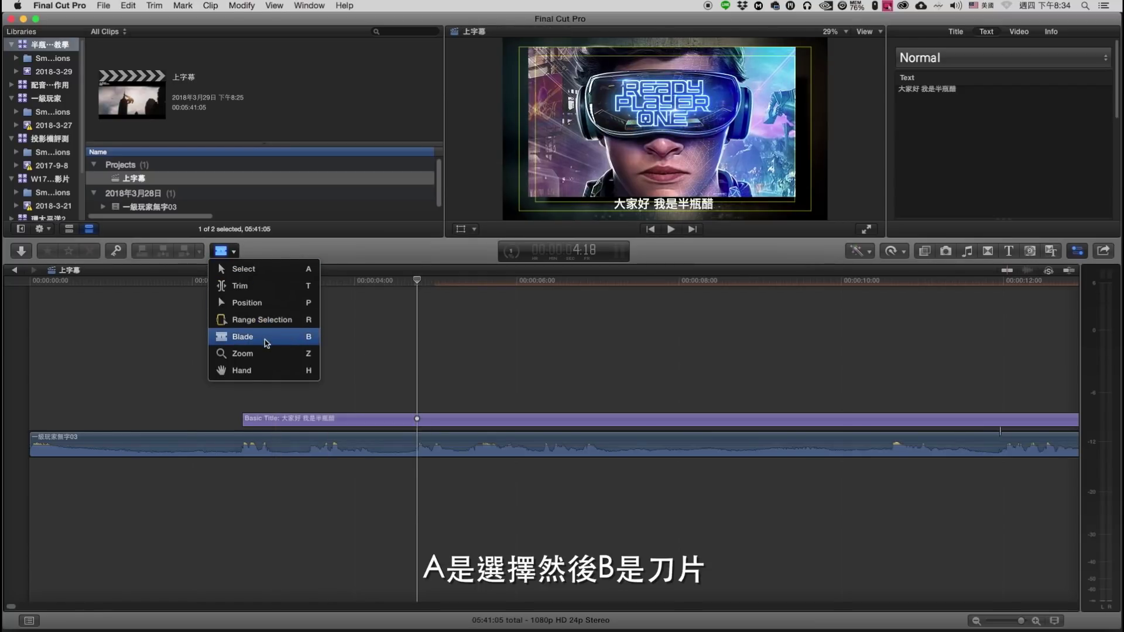
click(371, 248)
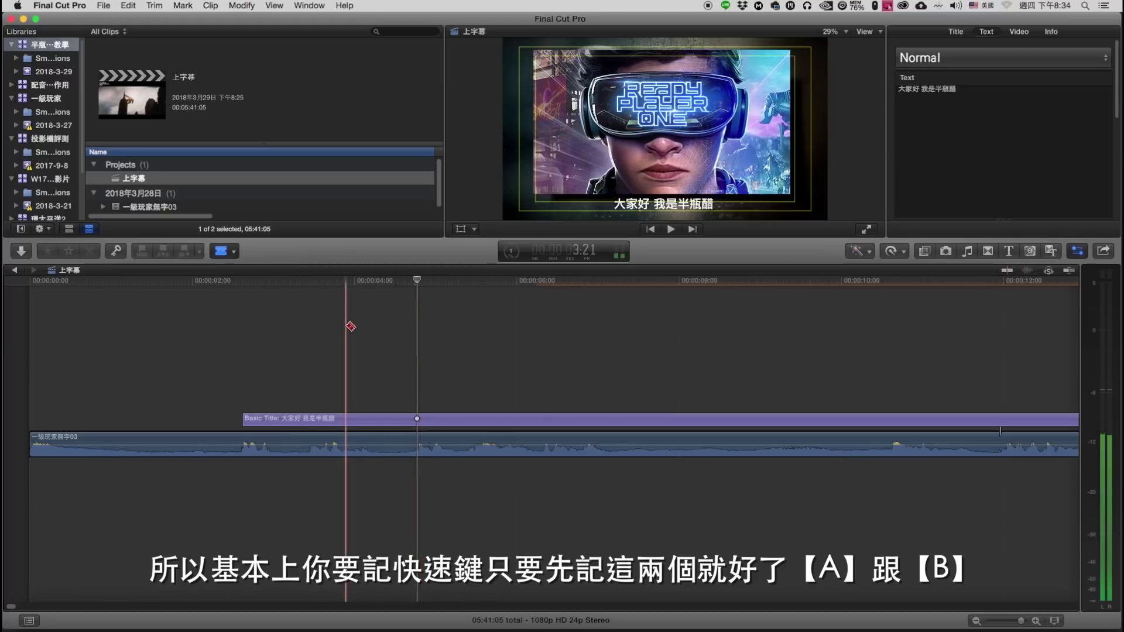
click(417, 419)
key(a)
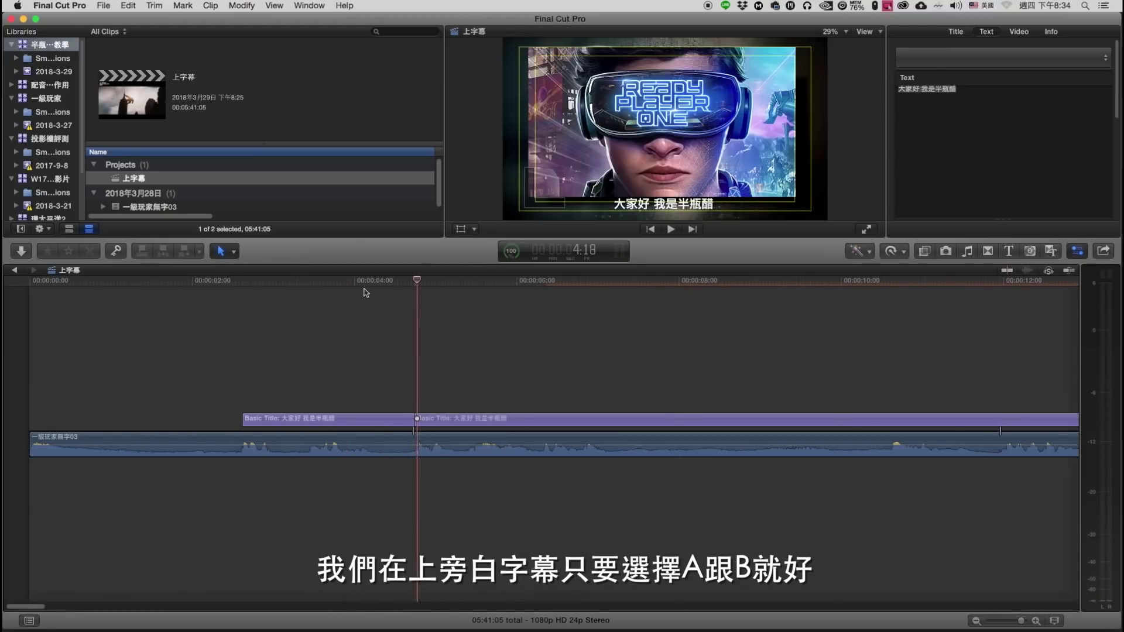
click(338, 285)
click(201, 285)
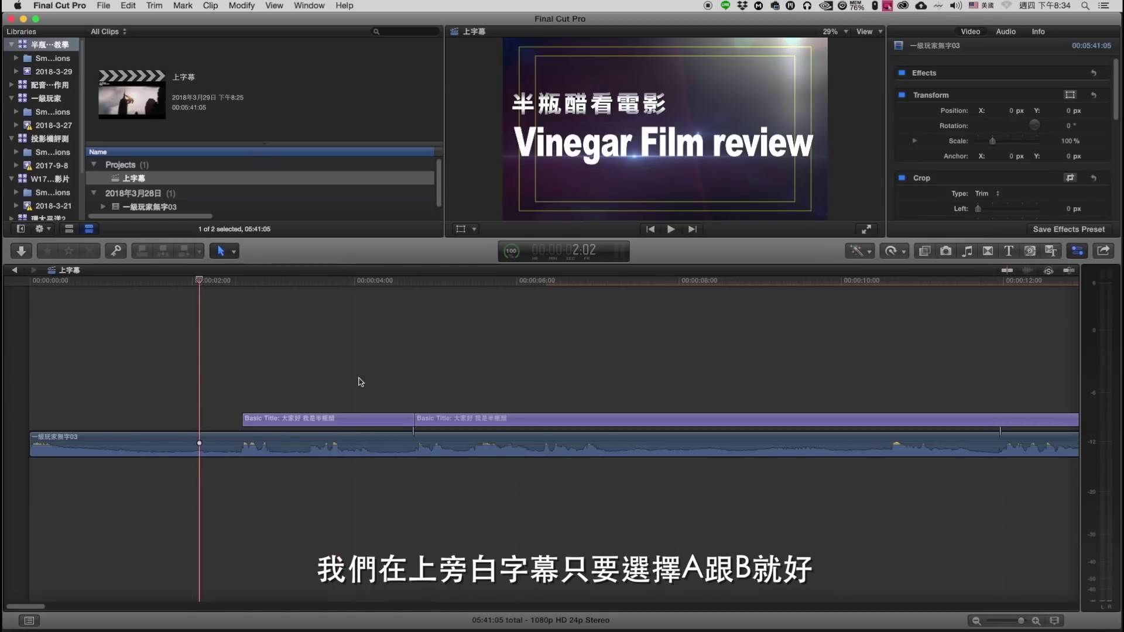
Paste the script into the second title clip, keep only 今天想要來聊聊【一級玩家】, and preview.
key(space)
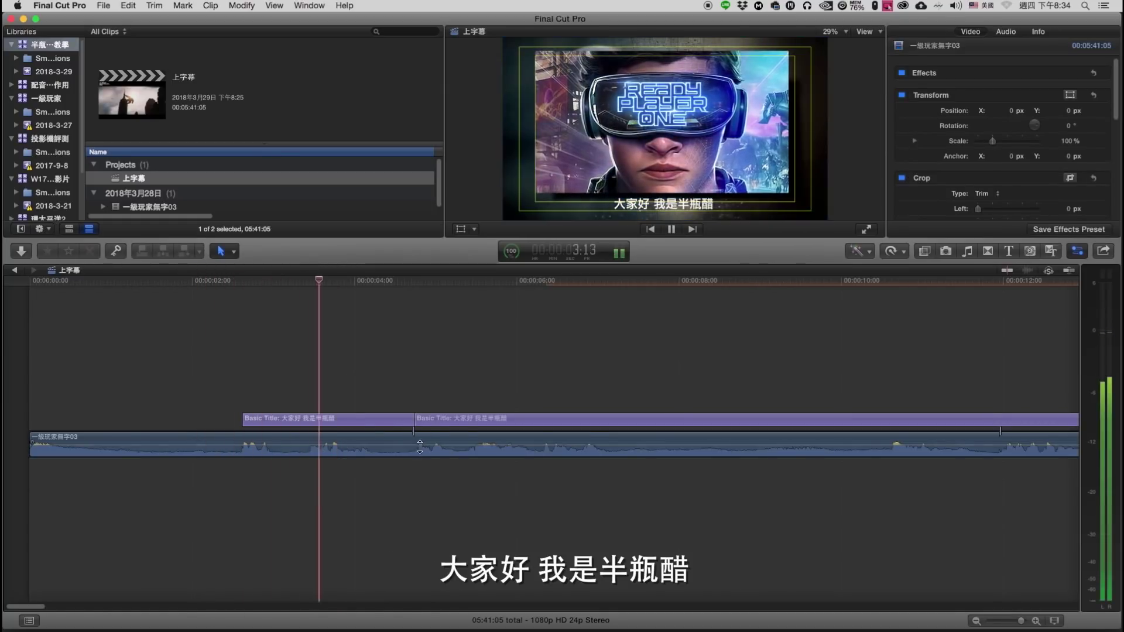
key(space)
click(485, 418)
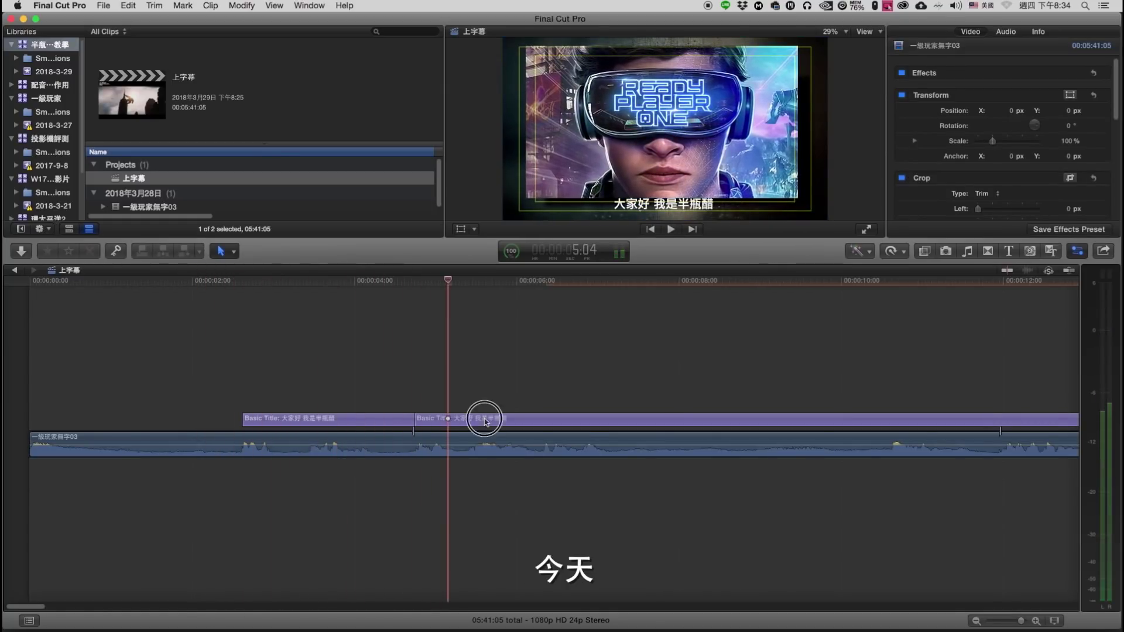
click(987, 102)
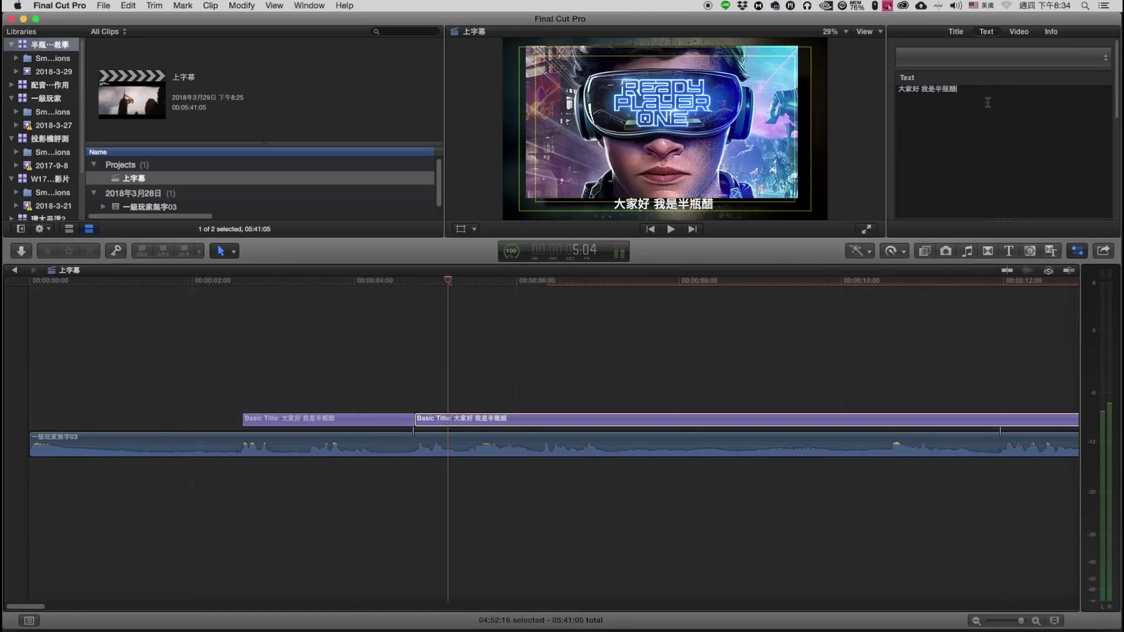
key(super+c)
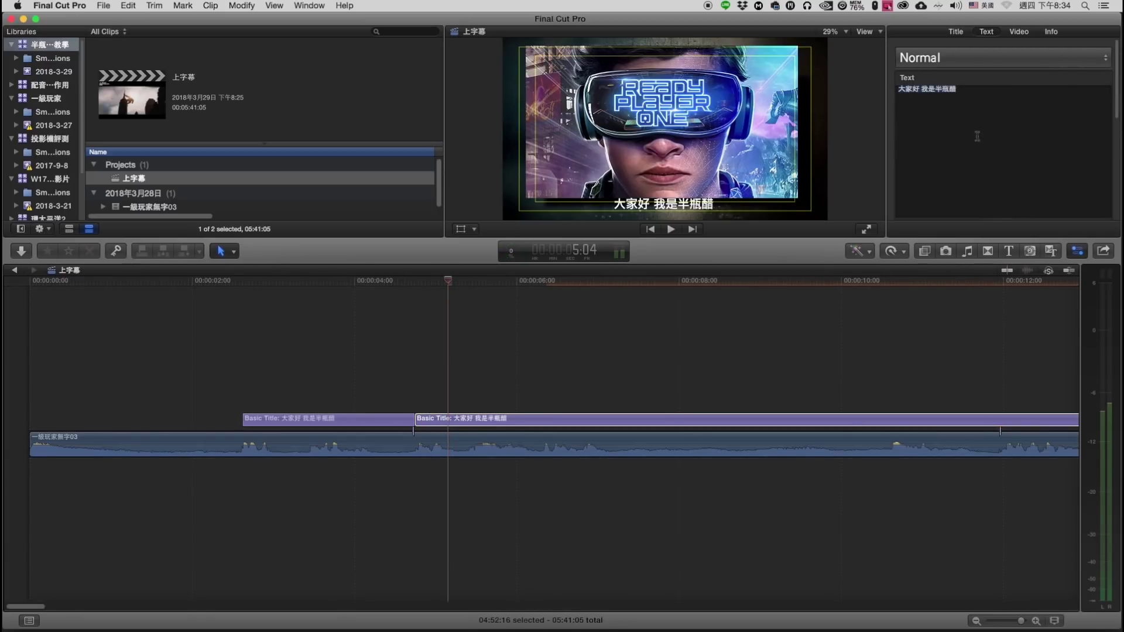
key(super+v)
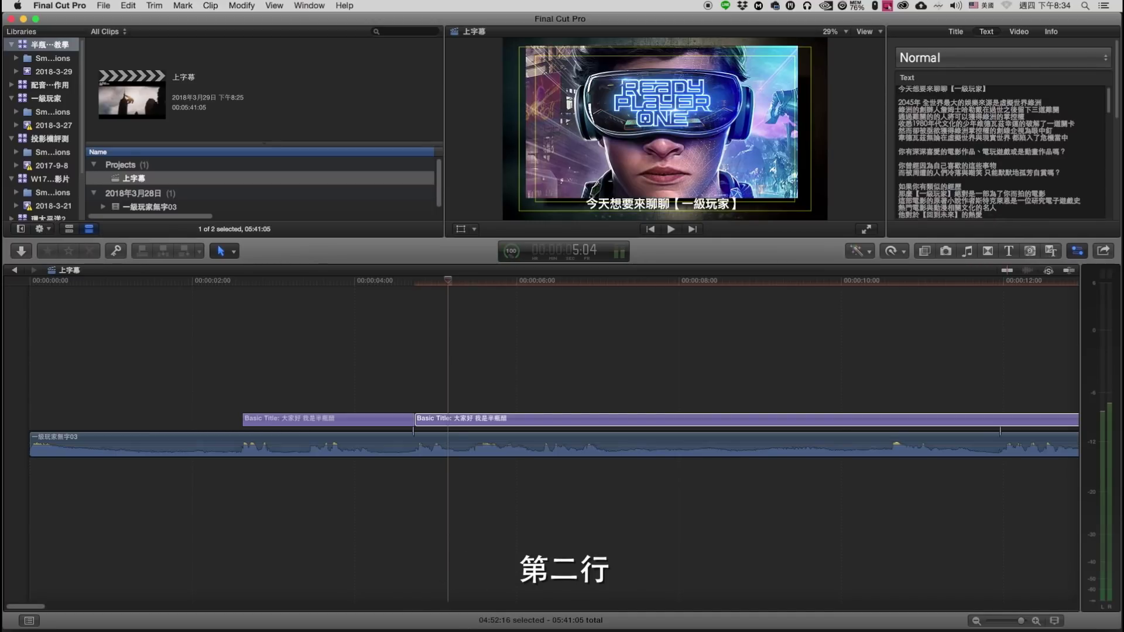
drag(1009, 89, 1078, 630)
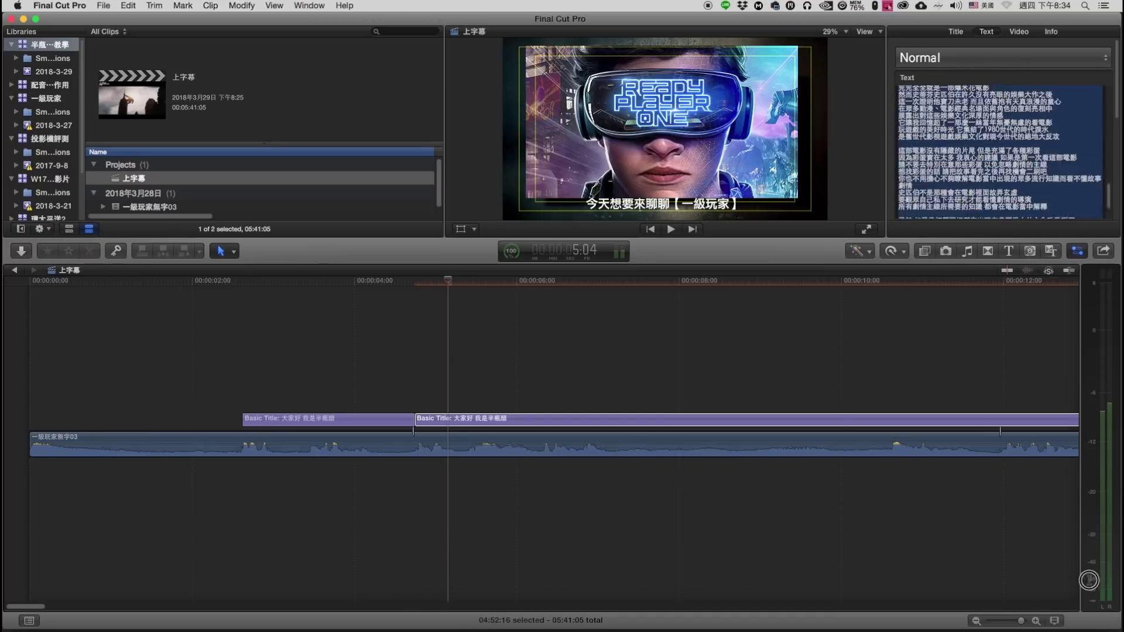
key(BackSpace)
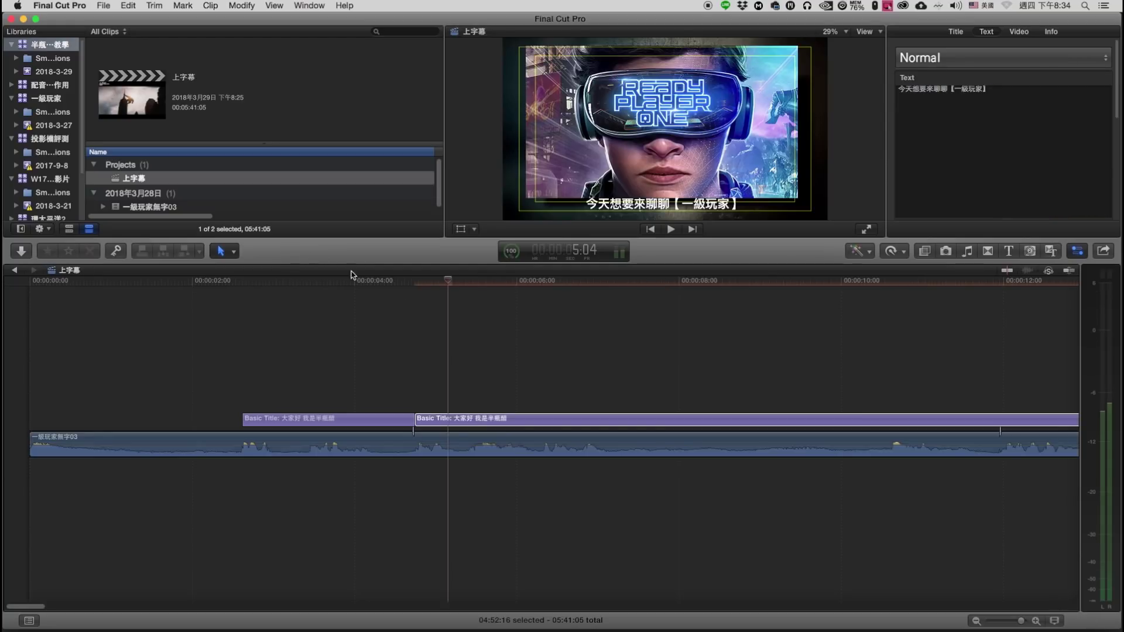
click(321, 280)
key(space)
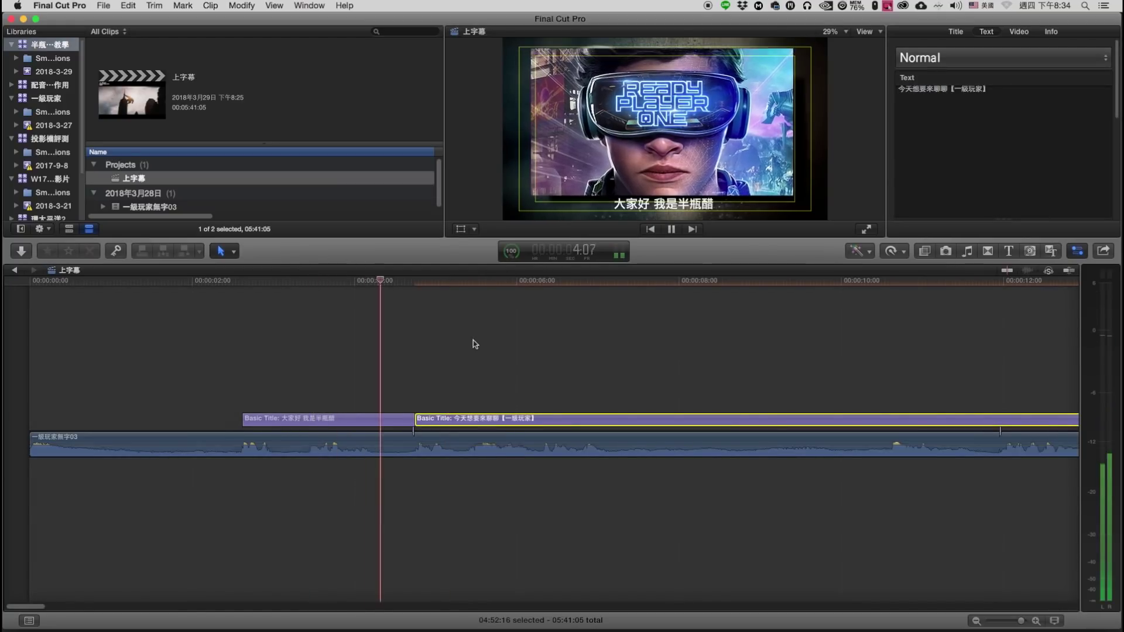
Blade the subtitle at about 7 seconds and trim the second title's end back to the playhead.
key(super+minus)
key(super+minus)
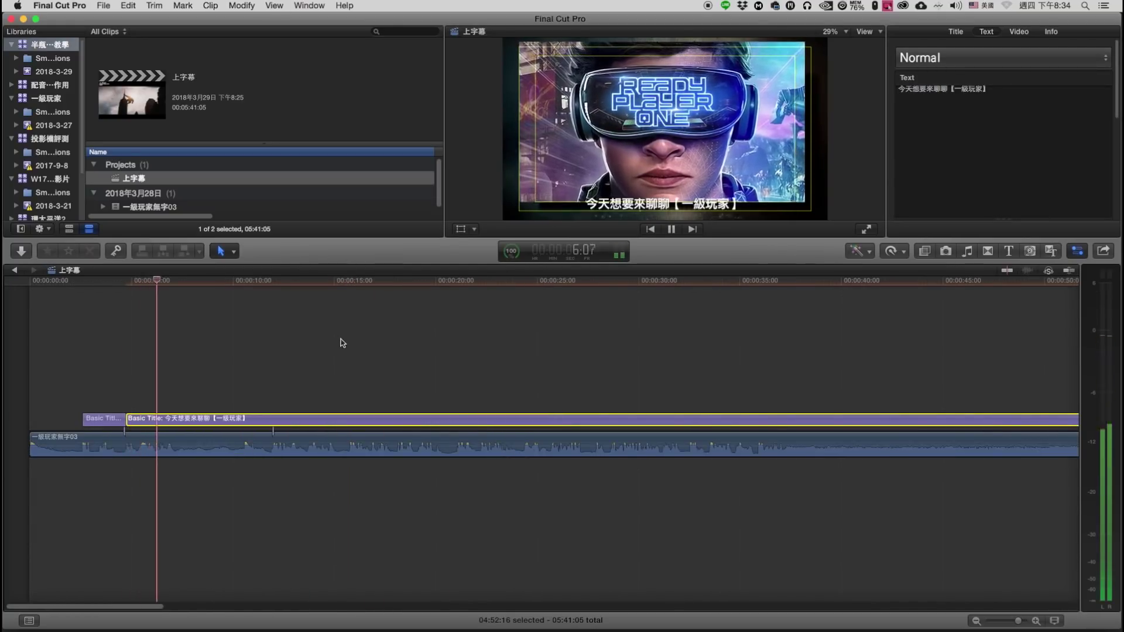
key(space)
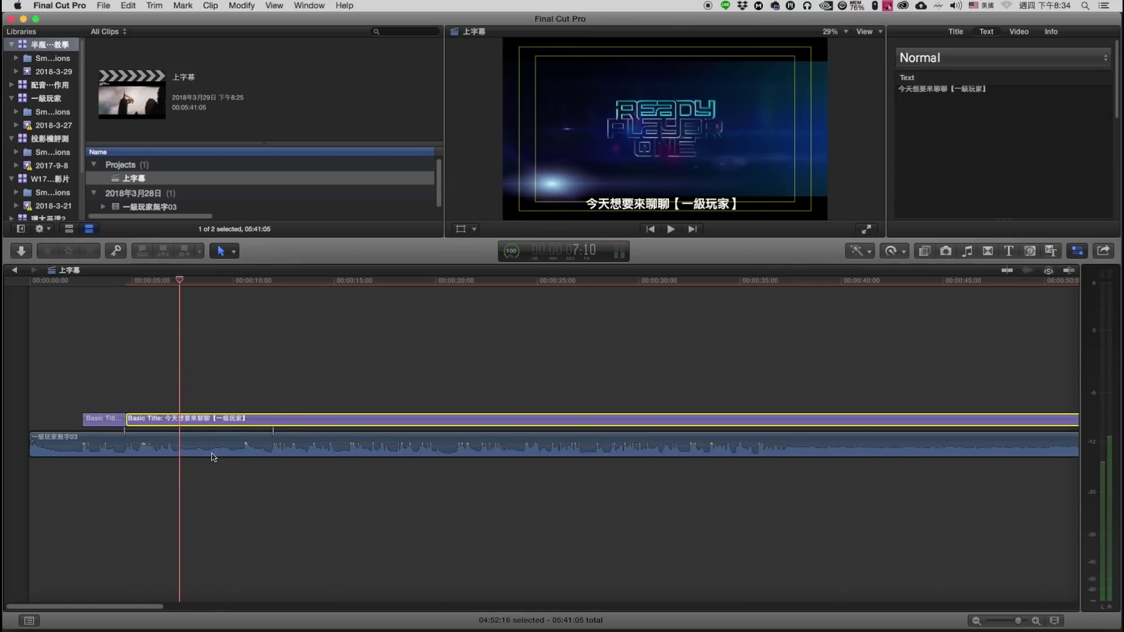
key(b)
click(180, 419)
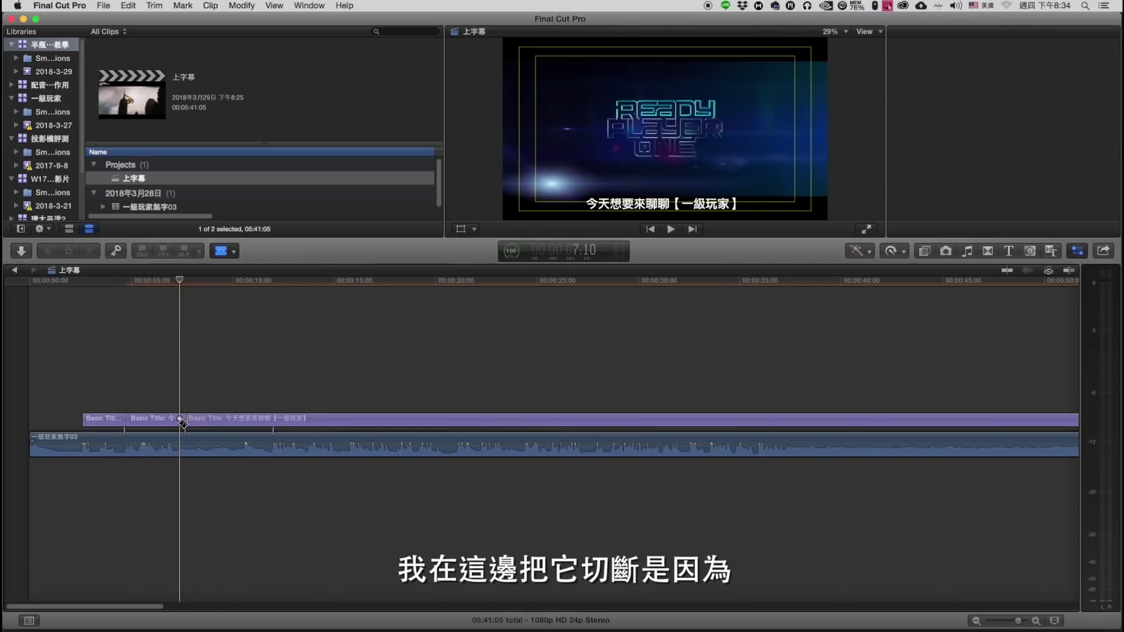
key(a)
click(182, 421)
drag(182, 419, 177, 422)
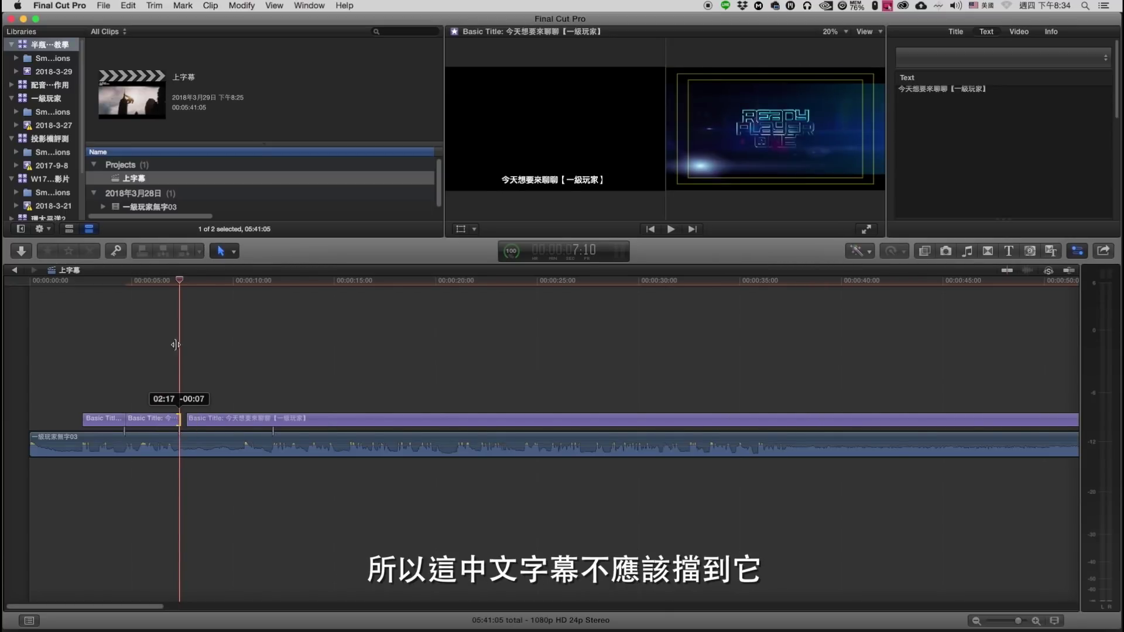
drag(177, 422, 180, 420)
click(149, 281)
drag(150, 286, 170, 295)
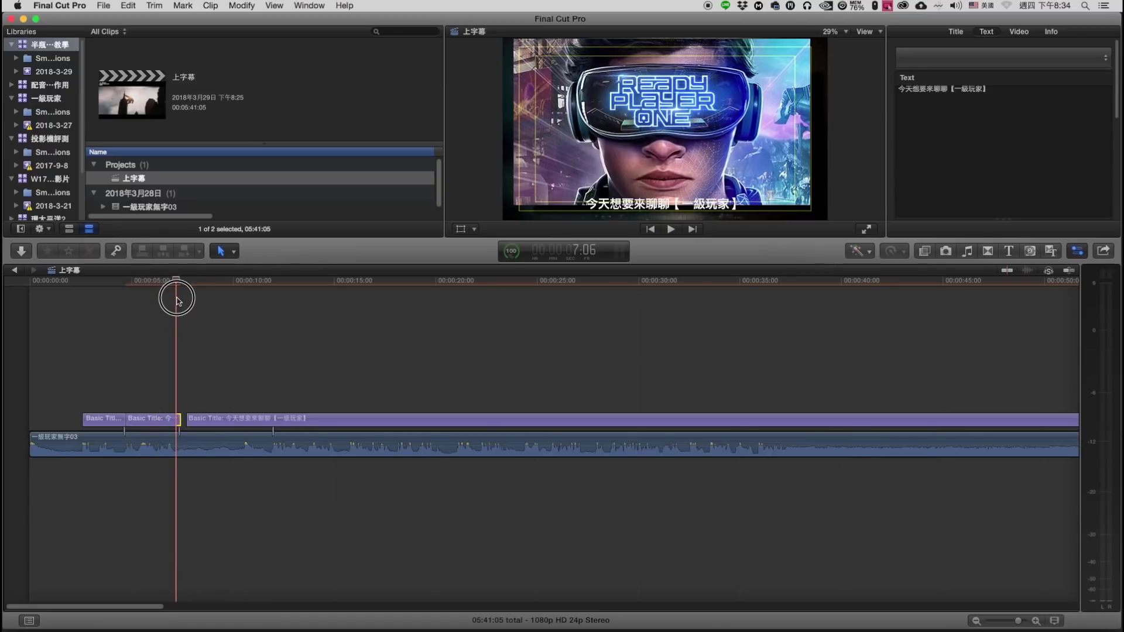
drag(179, 419, 175, 420)
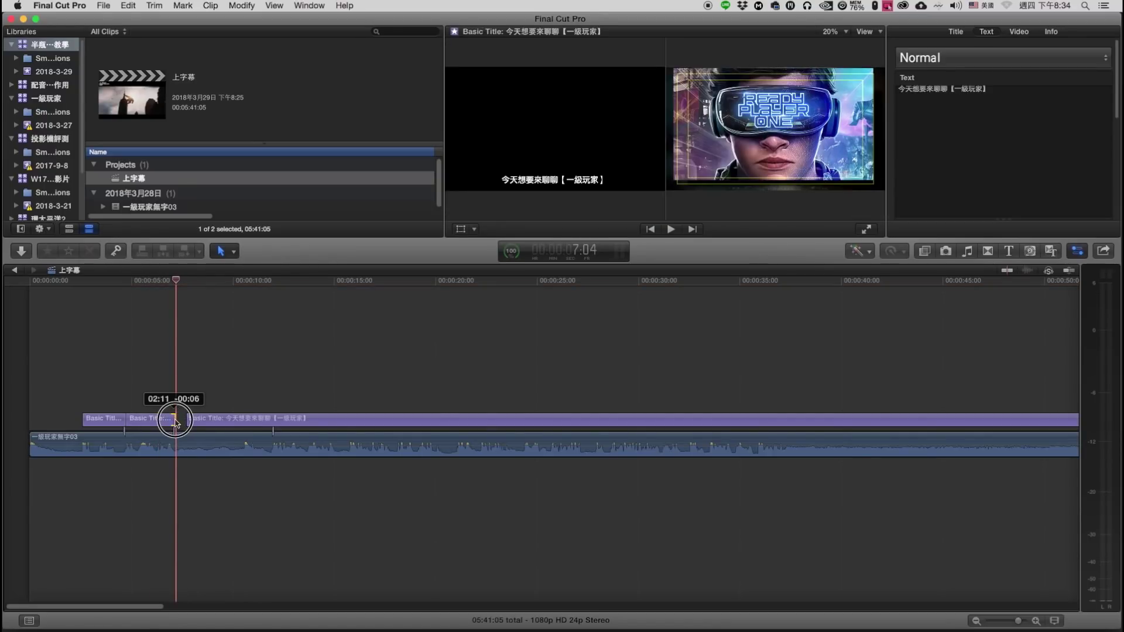
Move the third title clip past the 劇情簡介 title card to start at 10 seconds, then play it.
click(209, 419)
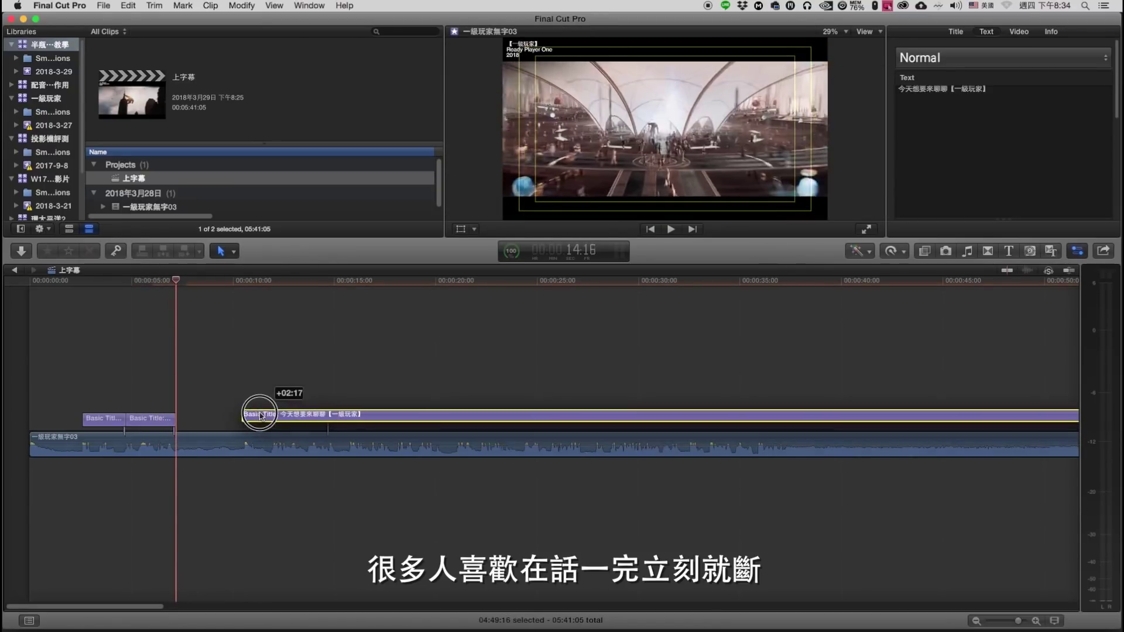
drag(209, 419, 261, 419)
click(214, 280)
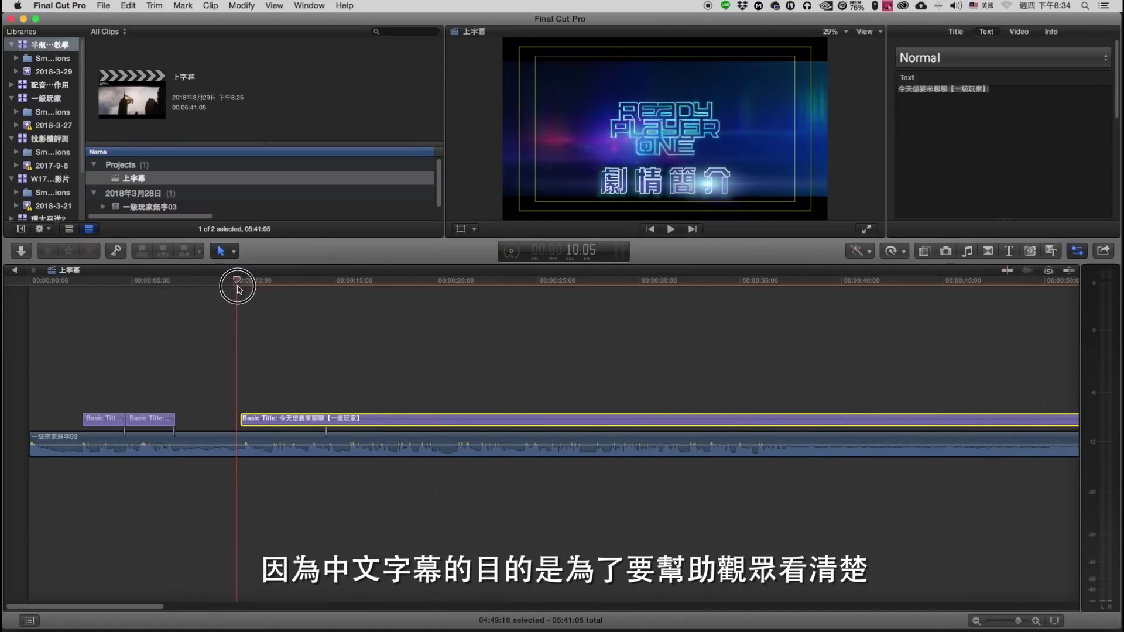
drag(215, 286, 232, 282)
drag(268, 429, 270, 423)
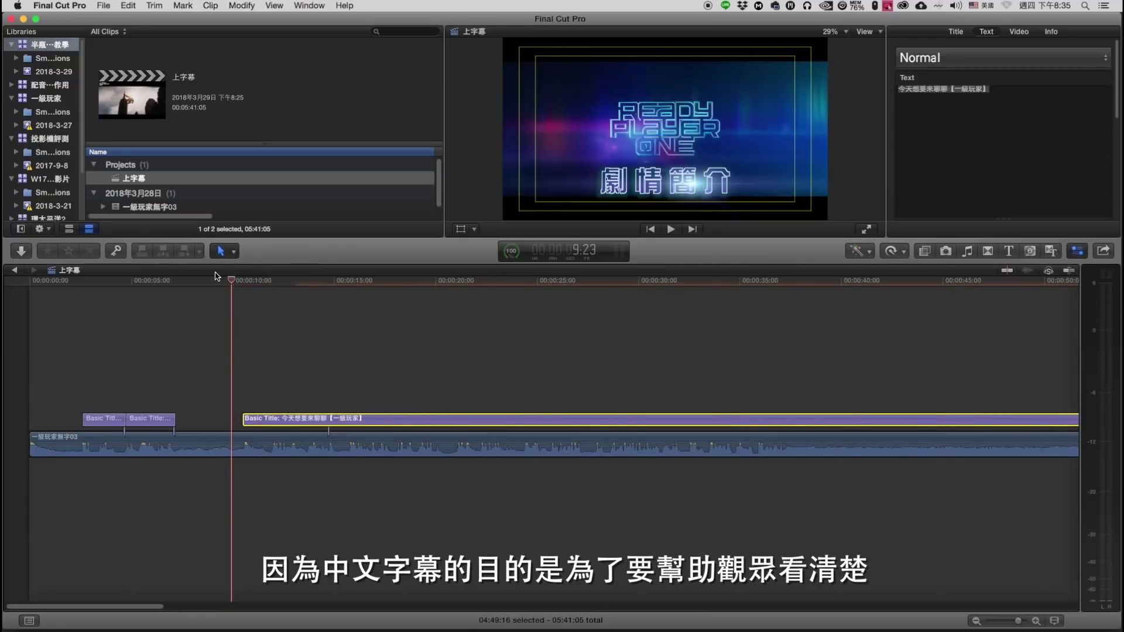
click(232, 282)
drag(232, 287, 240, 284)
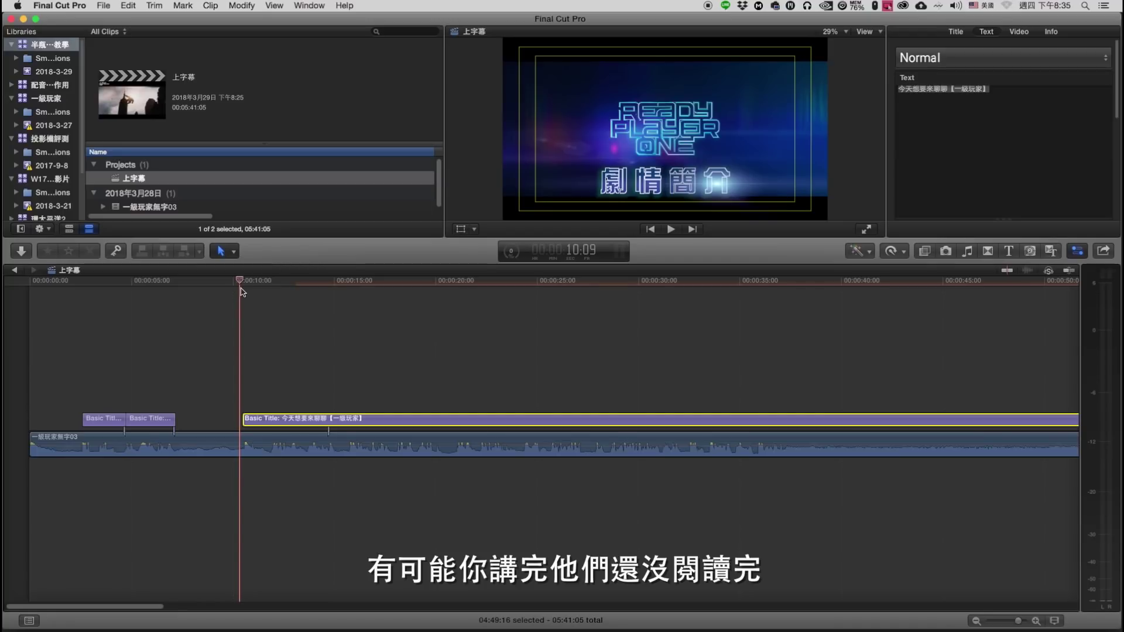
click(232, 284)
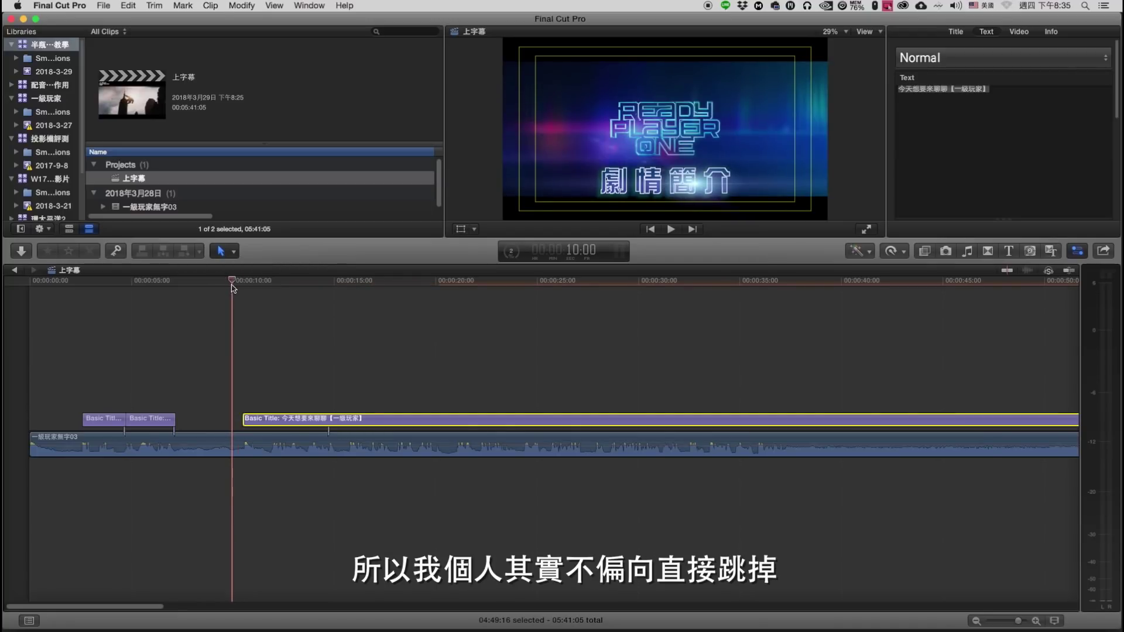
key(space)
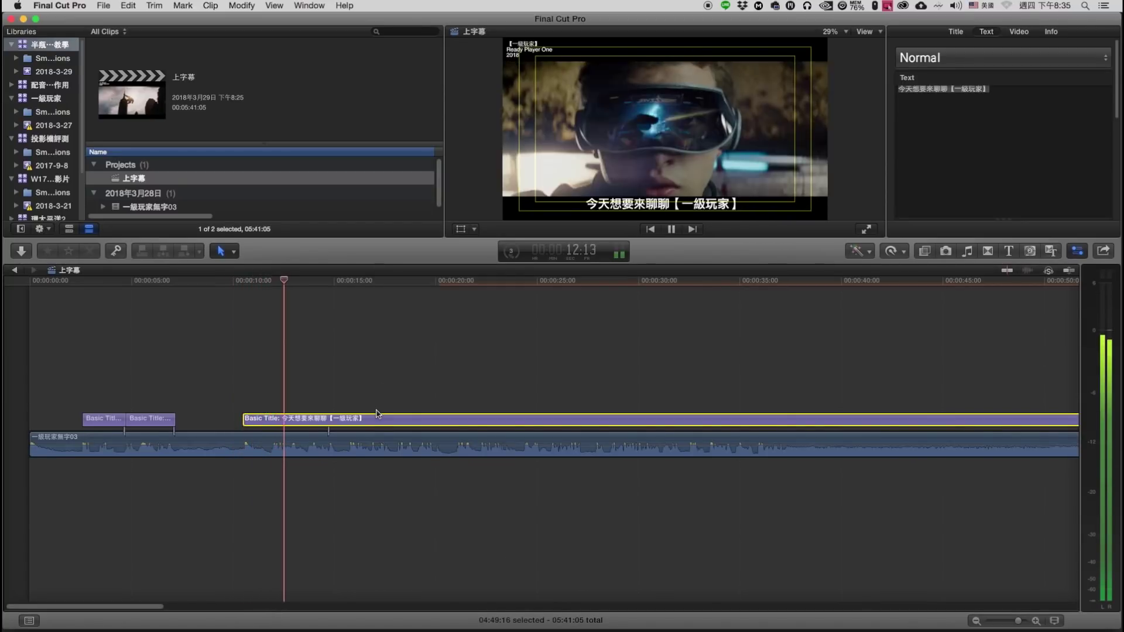
Paste the review script into the title's text and cut it down to the first sentence.
key(space)
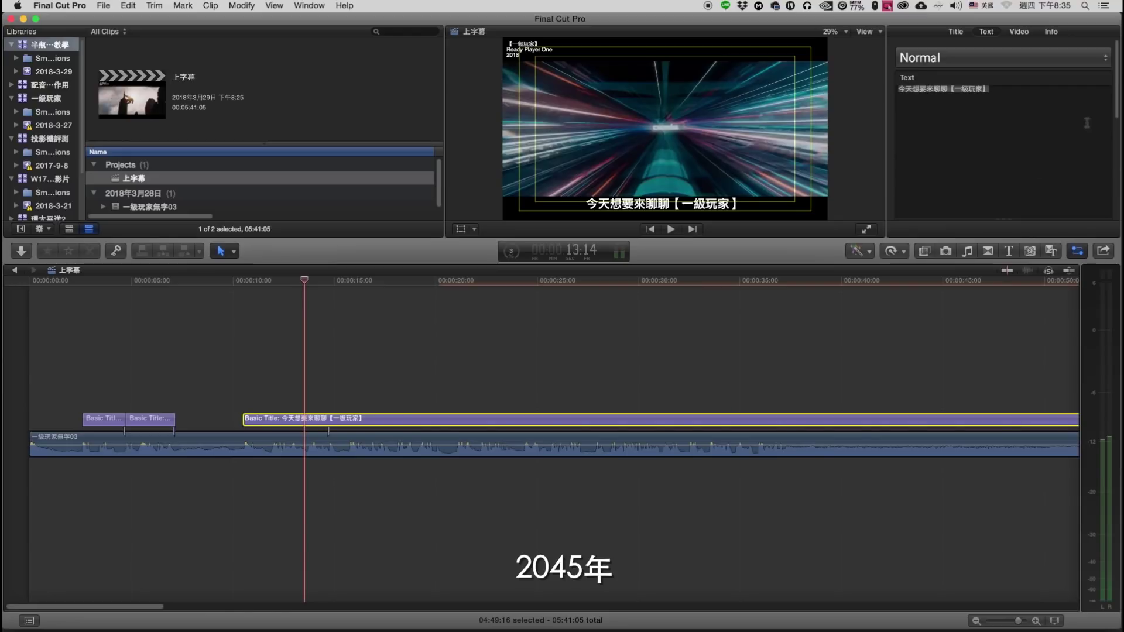
click(1011, 114)
key(super+a)
key(super+v)
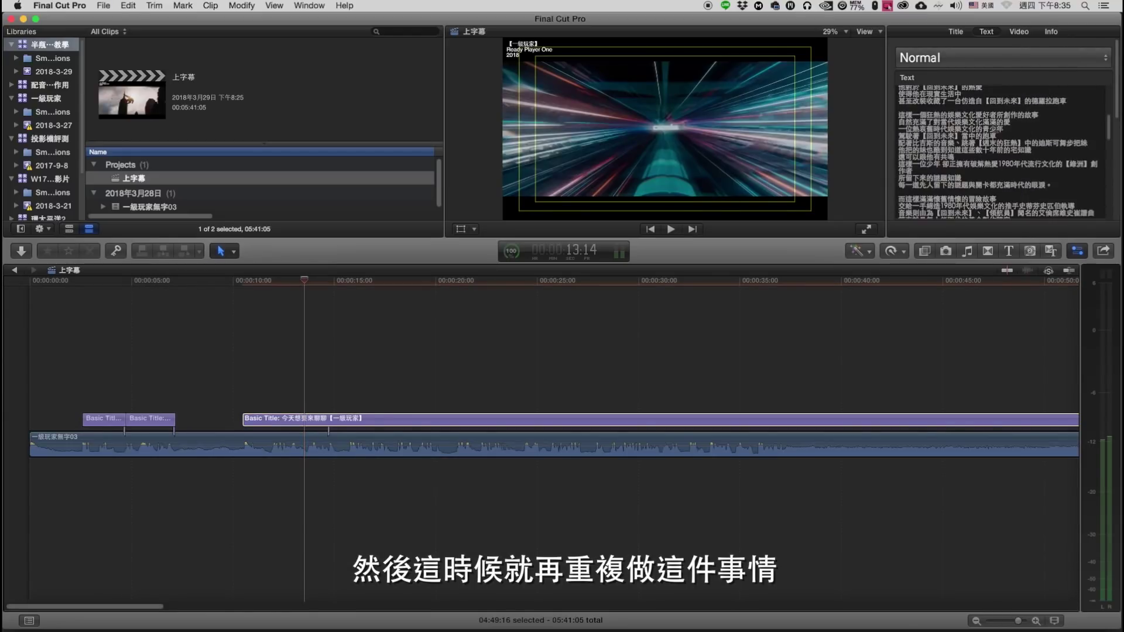
click(953, 98)
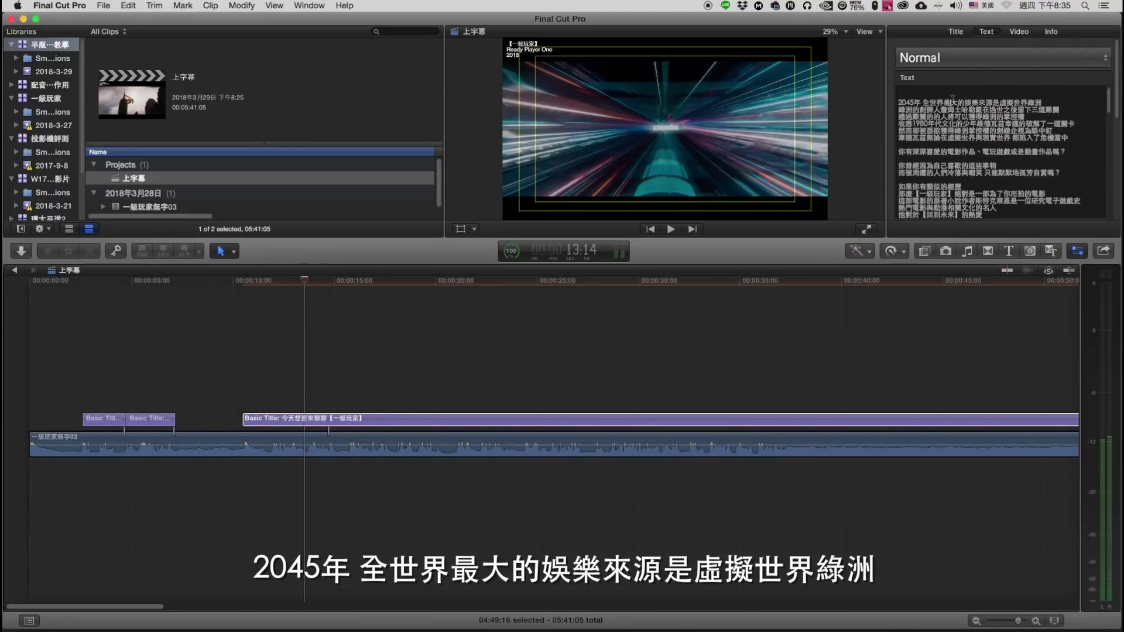
key(BackSpace)
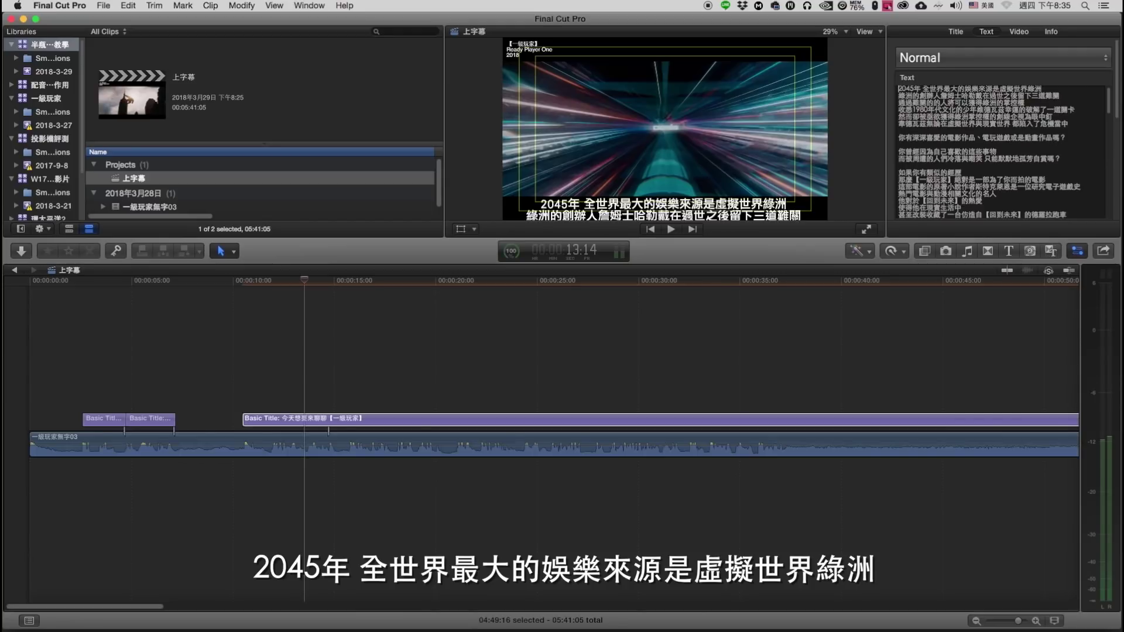
key(super+a)
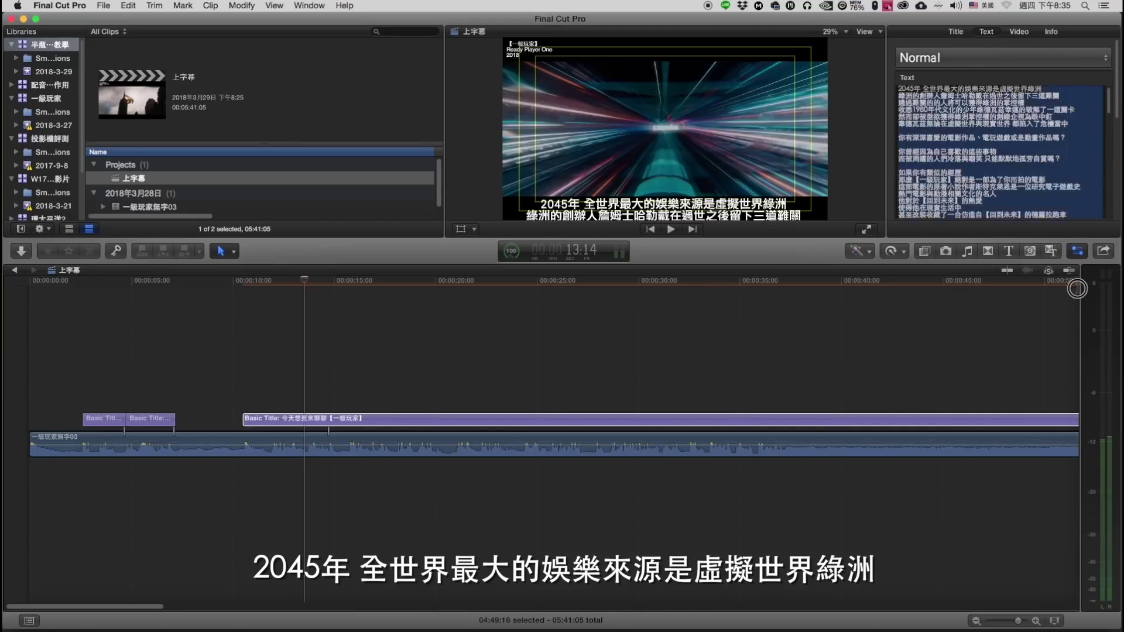
text(2045年 全世界最大的娛樂來源是虛擬世界綠洲)
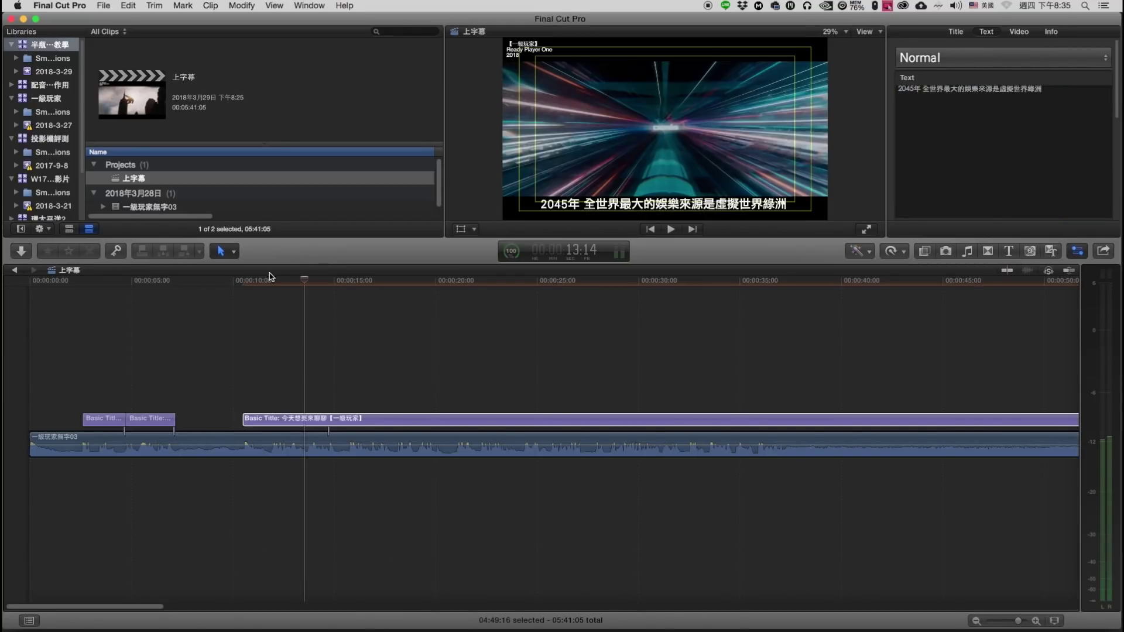
Replace the space before 綠洲 with 「綠洲」 and park the playhead at the sentence's end.
click(244, 418)
key(space)
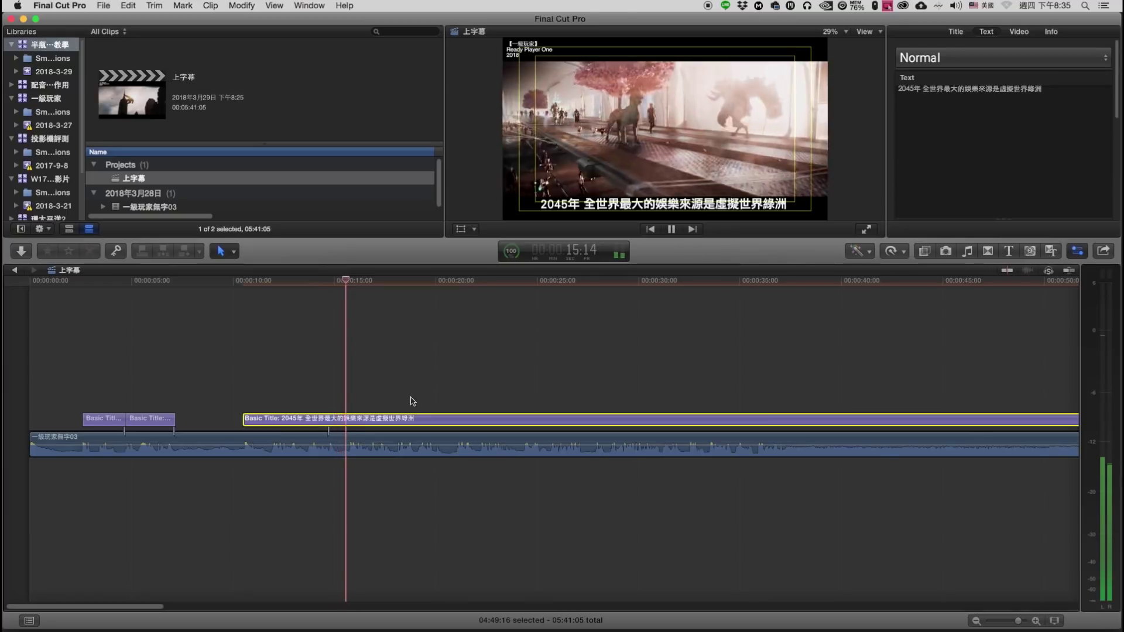
key(space)
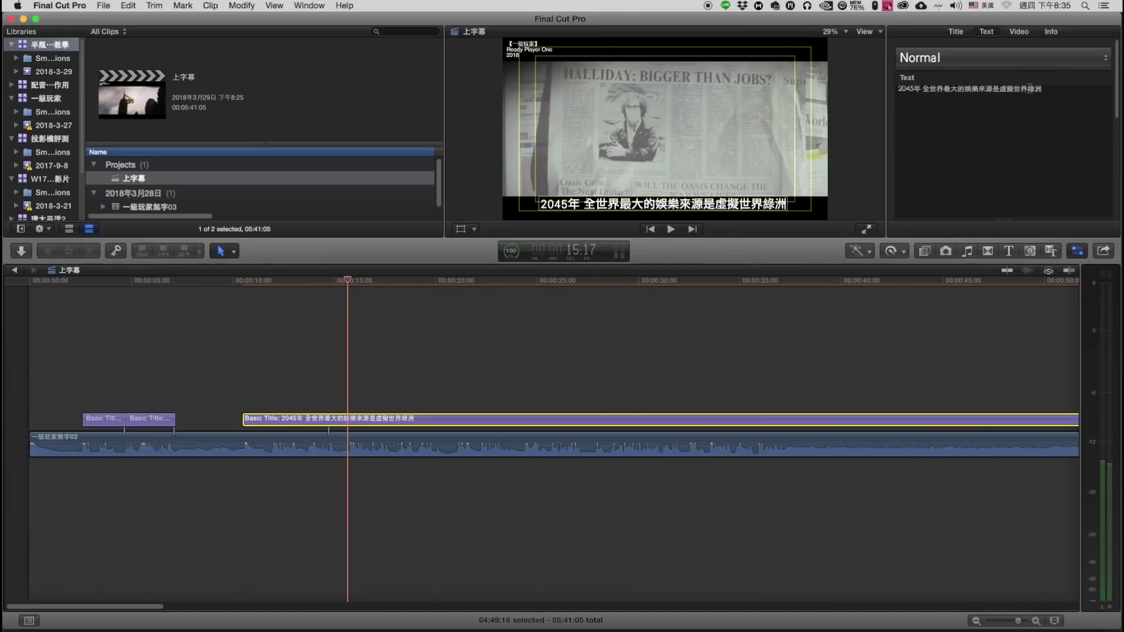
click(1032, 87)
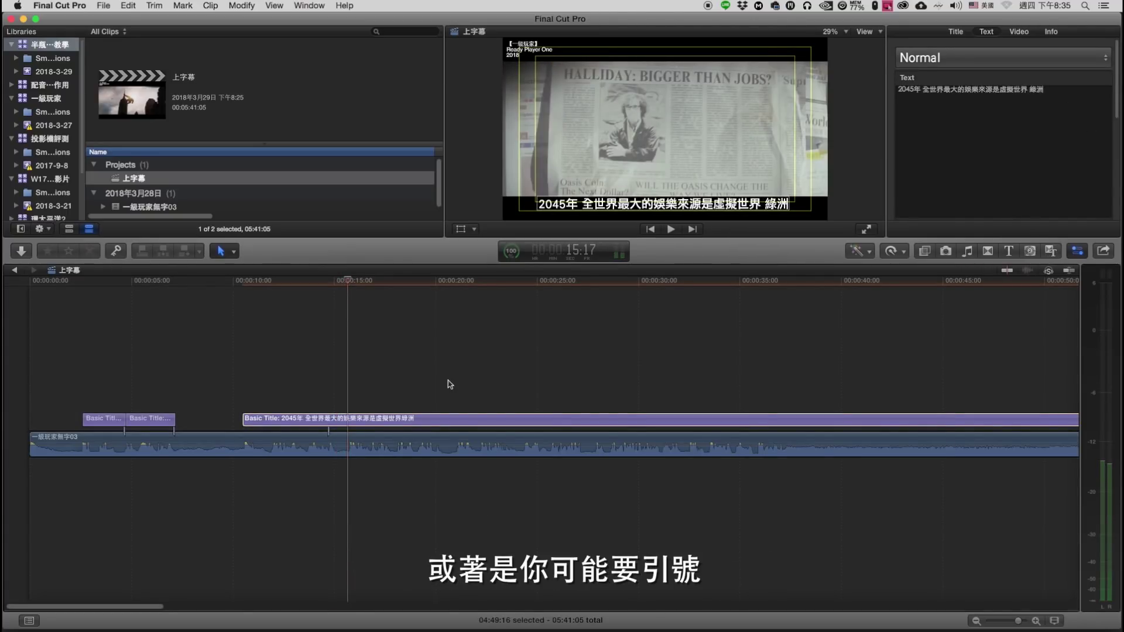
key(BackSpace)
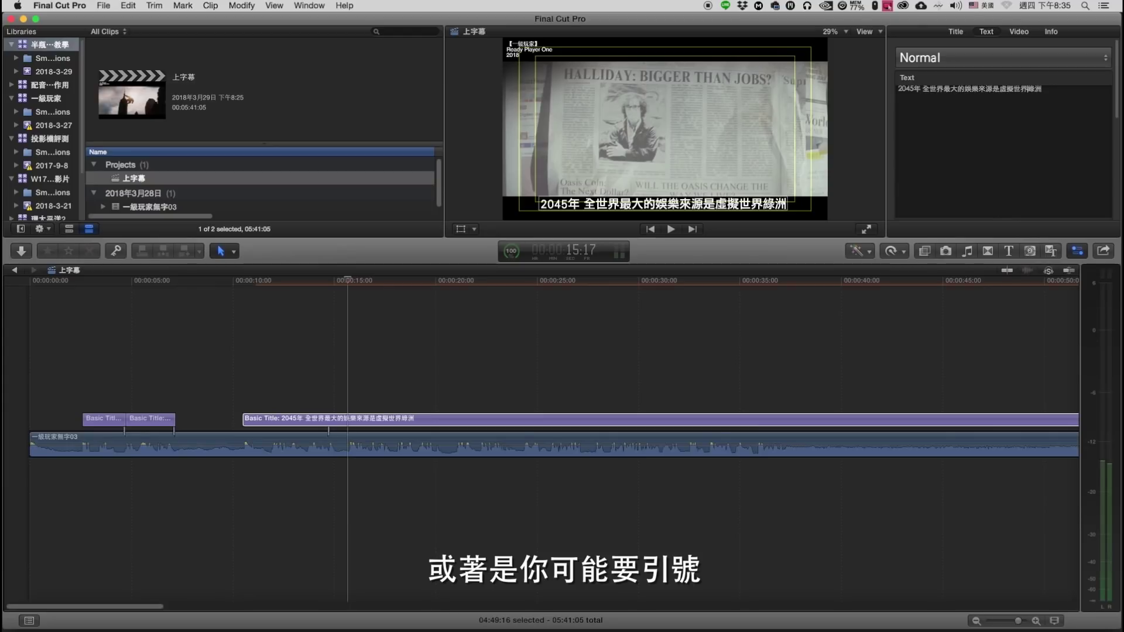
key(ctrl+space)
text(「綠洲)
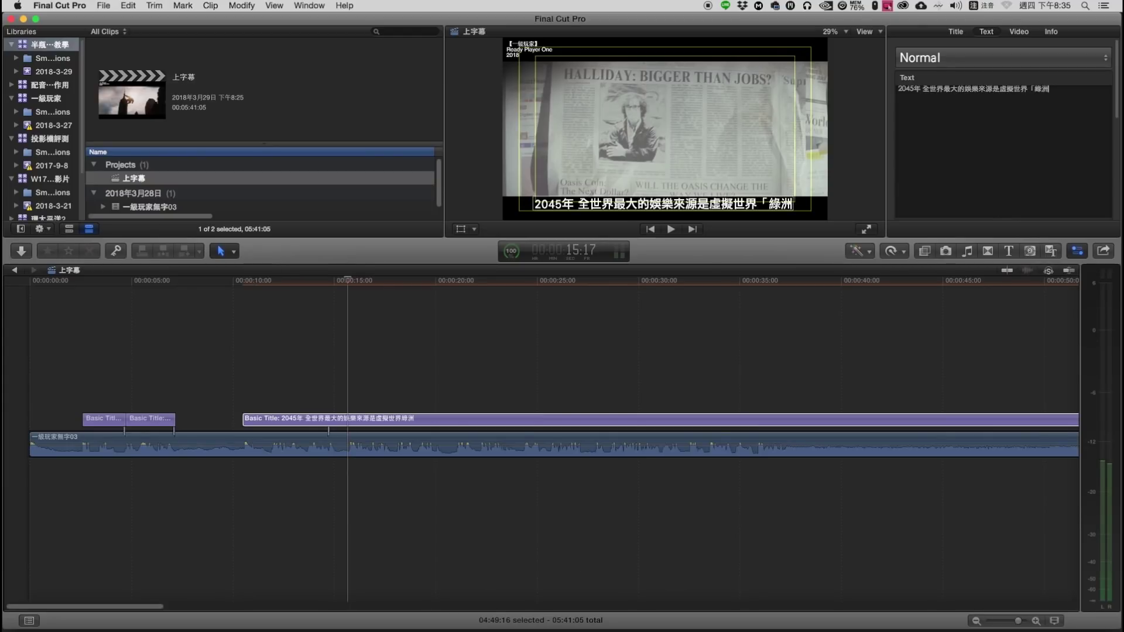
text(」)
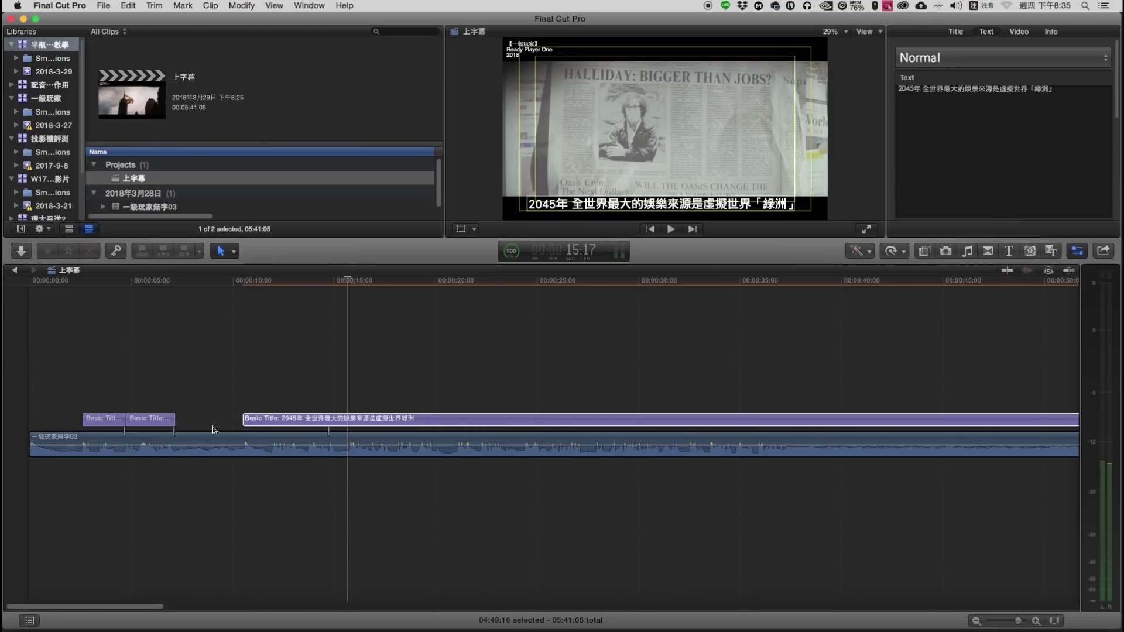
drag(354, 280, 349, 281)
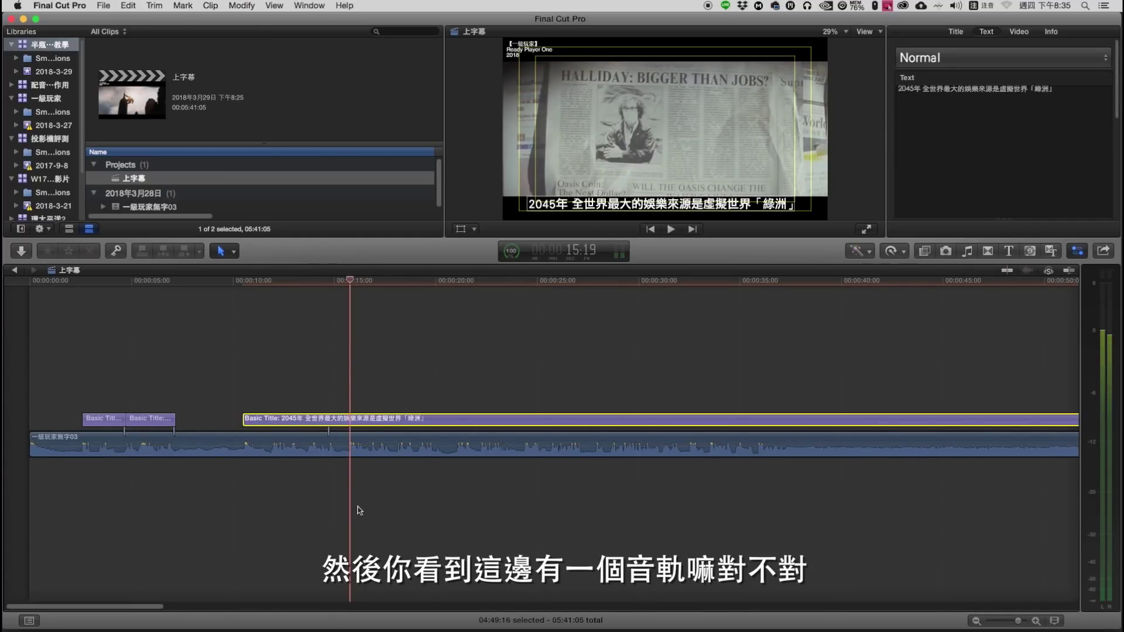
Blade the title and make the right piece read 綠洲的創辦人詹姆士哈勒戴在過世之後留下三道難關.
key(b)
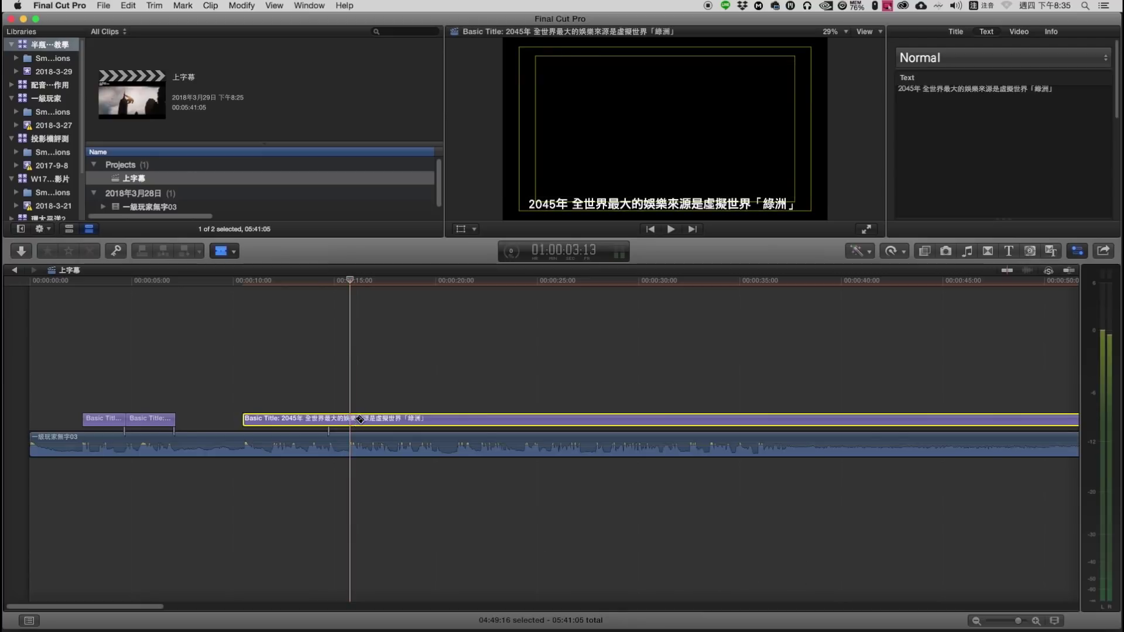
click(350, 419)
key(a)
click(384, 419)
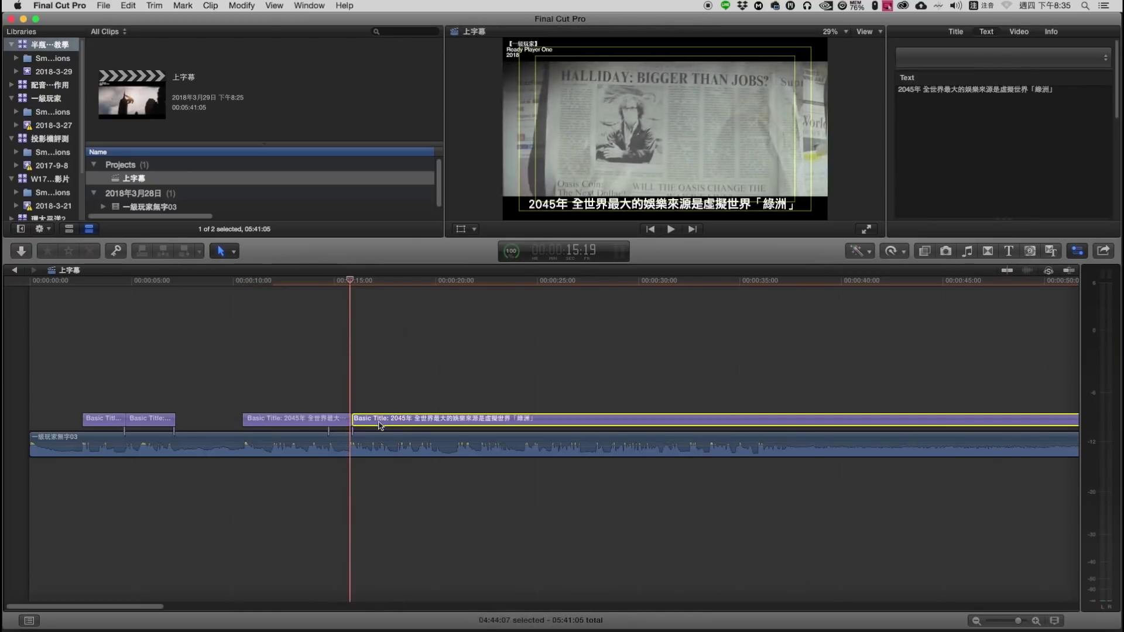
click(989, 124)
key(super+v)
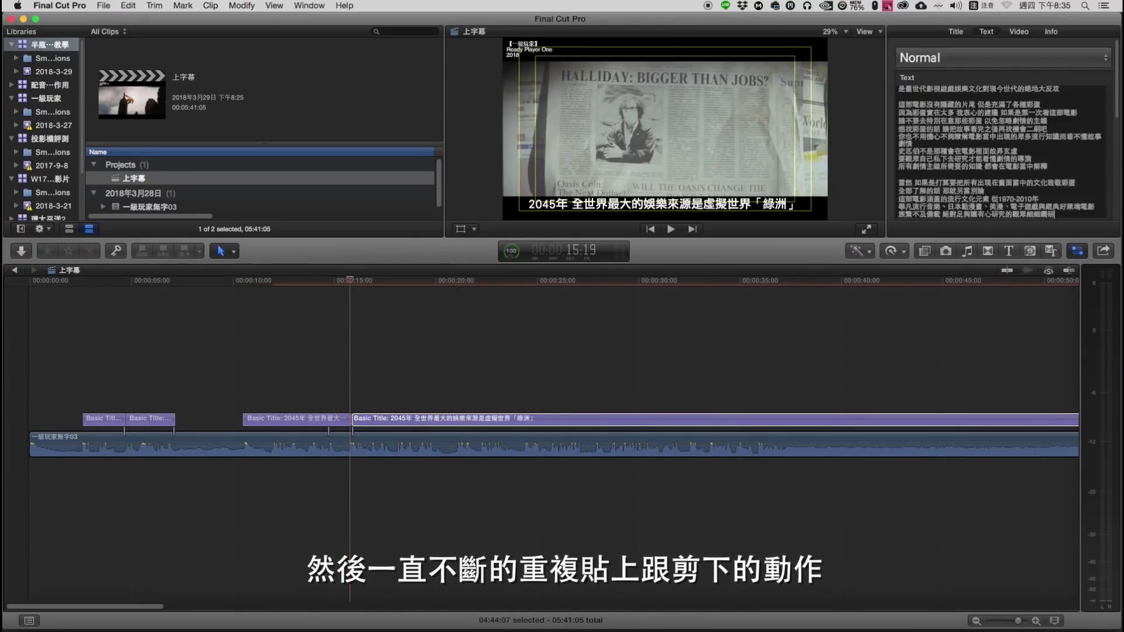
click(1014, 92)
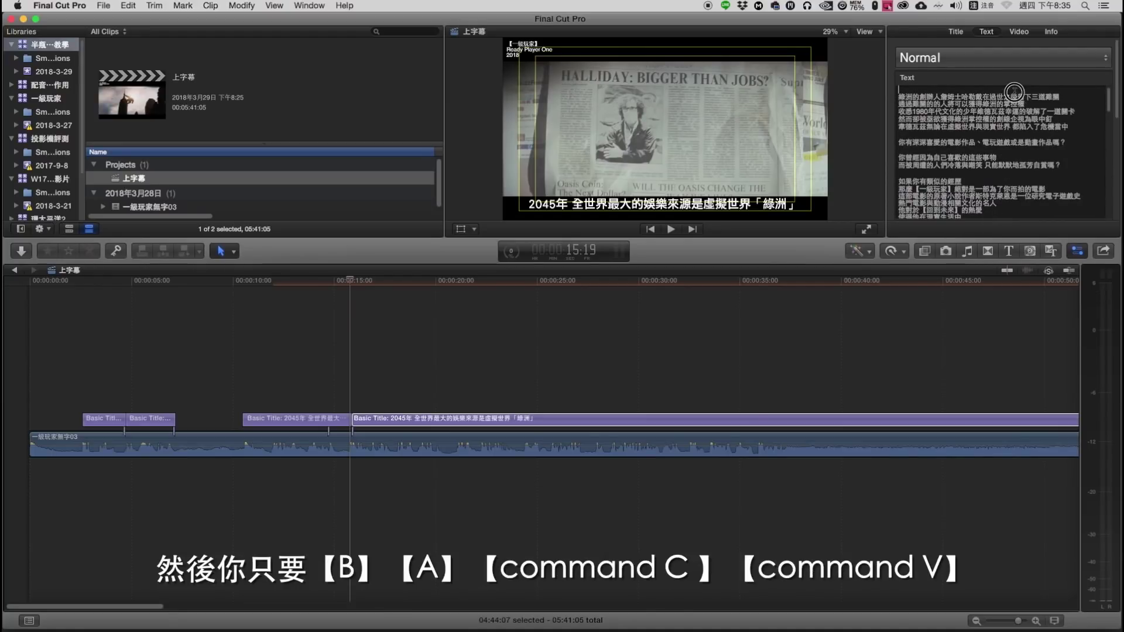
key(Delete)
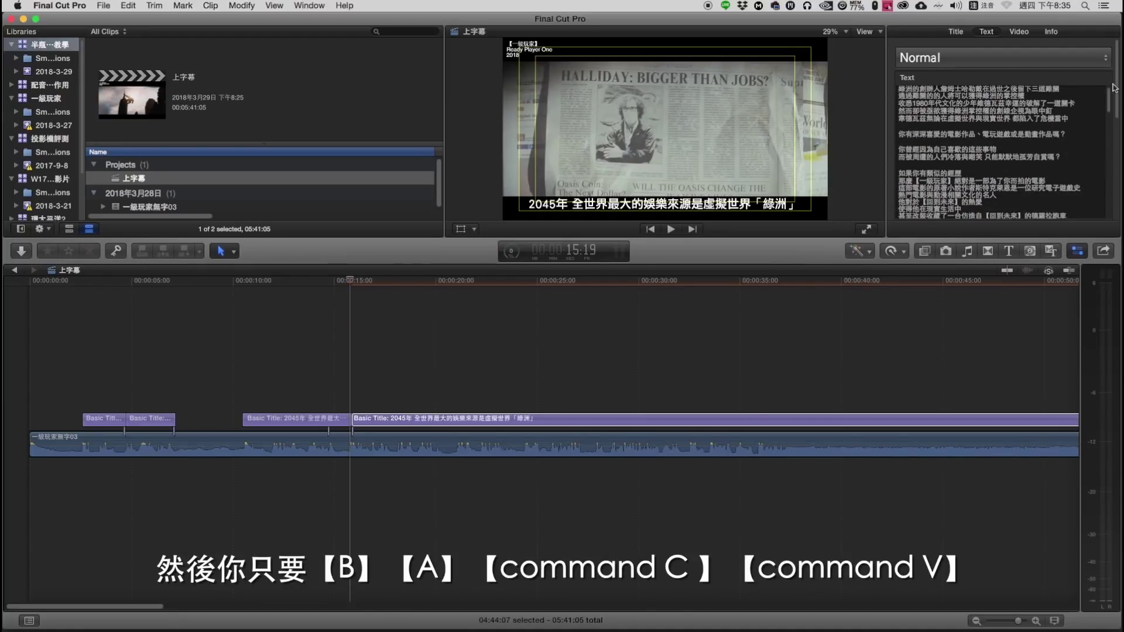
drag(1086, 88, 1083, 223)
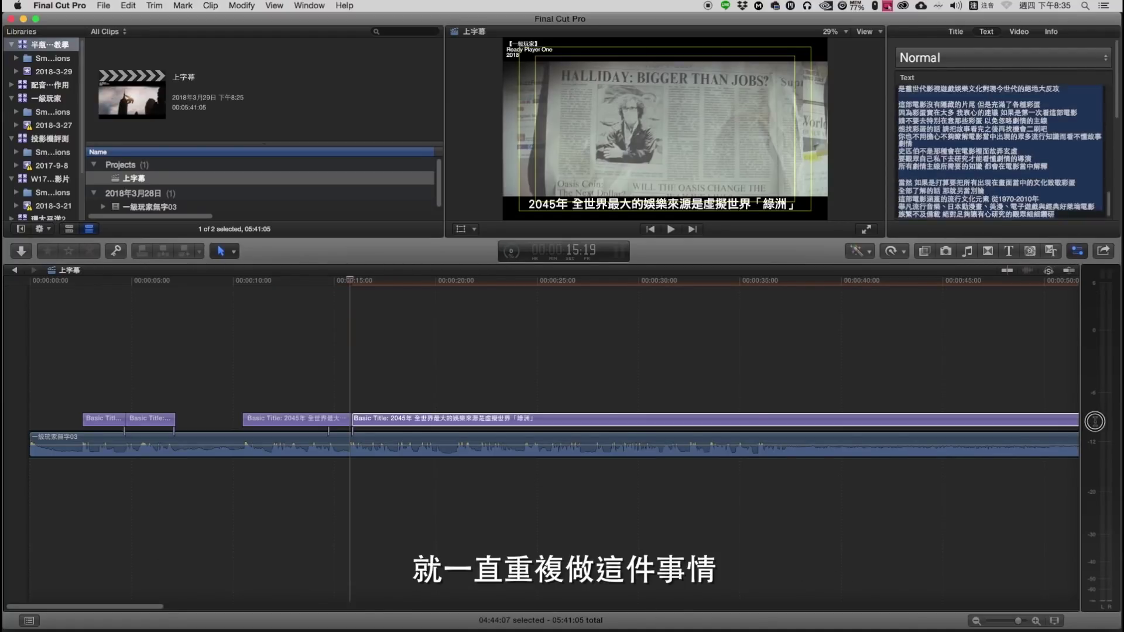
key(BackSpace)
Blade at the next sentence end and set the new piece to 通過難關的人將可以獲得綠洲的掌控權.
click(326, 275)
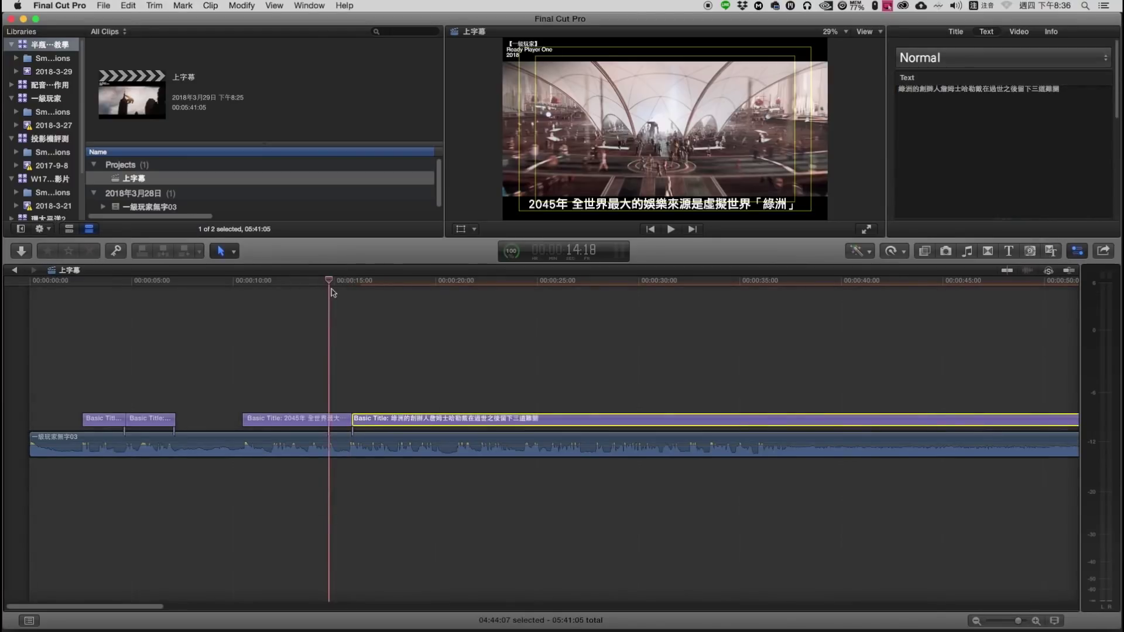
key(super+minus)
key(super+minus)
key(space)
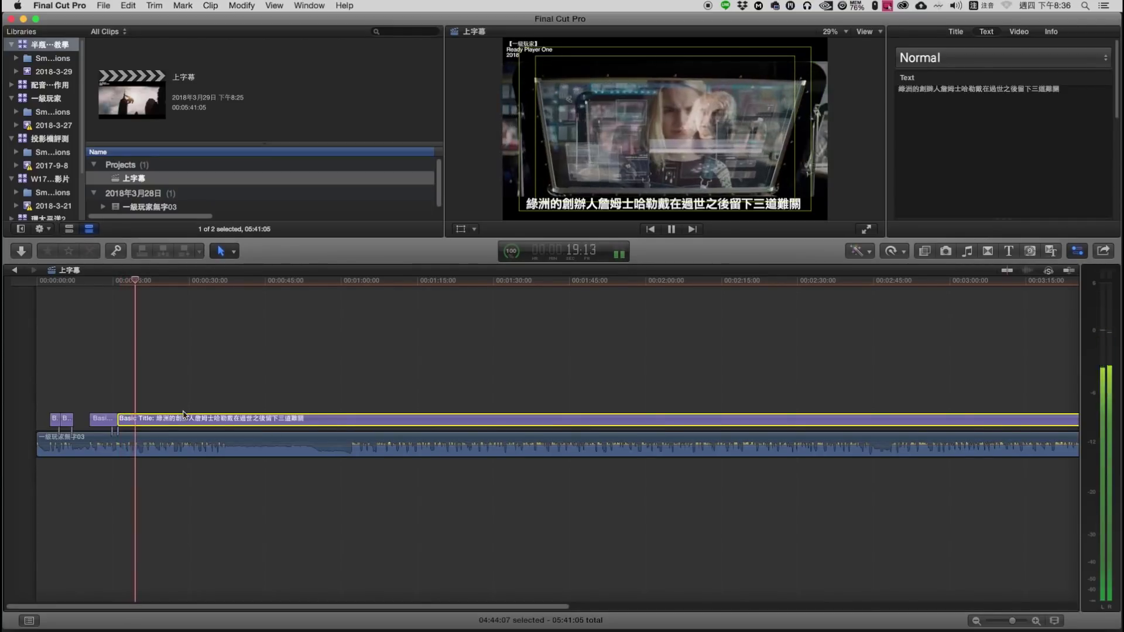
key(space)
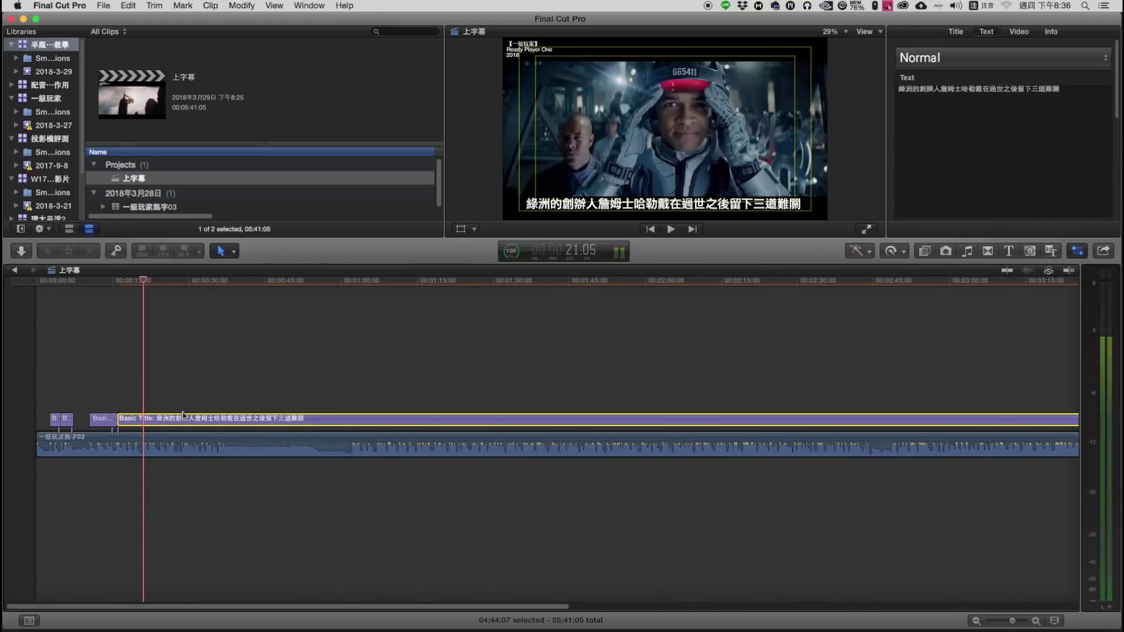
key(super+equal)
key(super+equal)
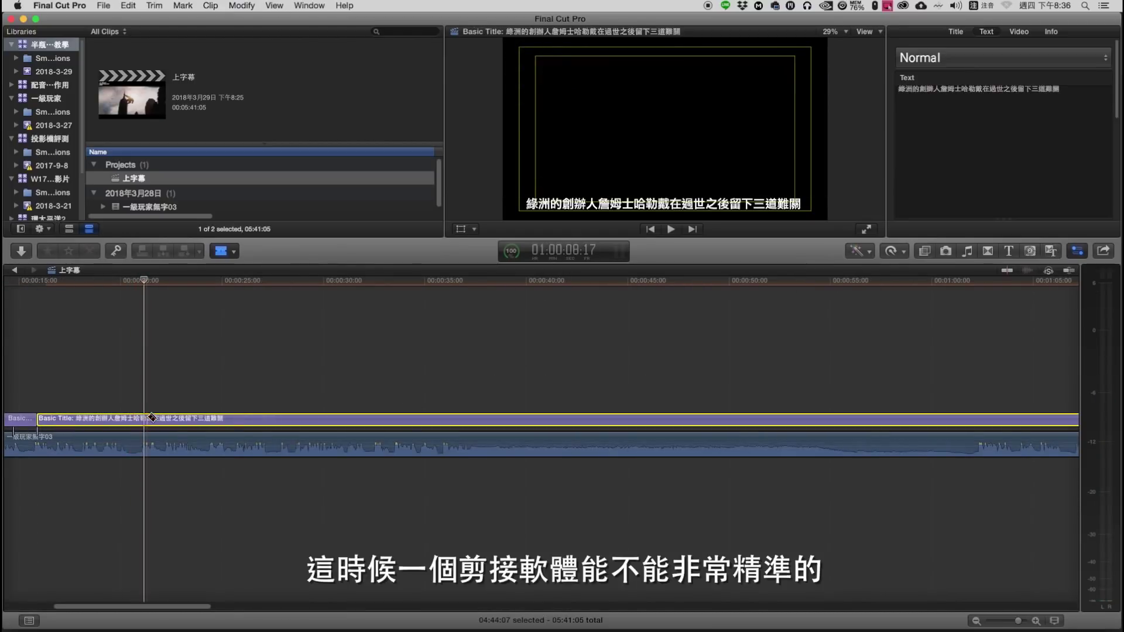
click(150, 420)
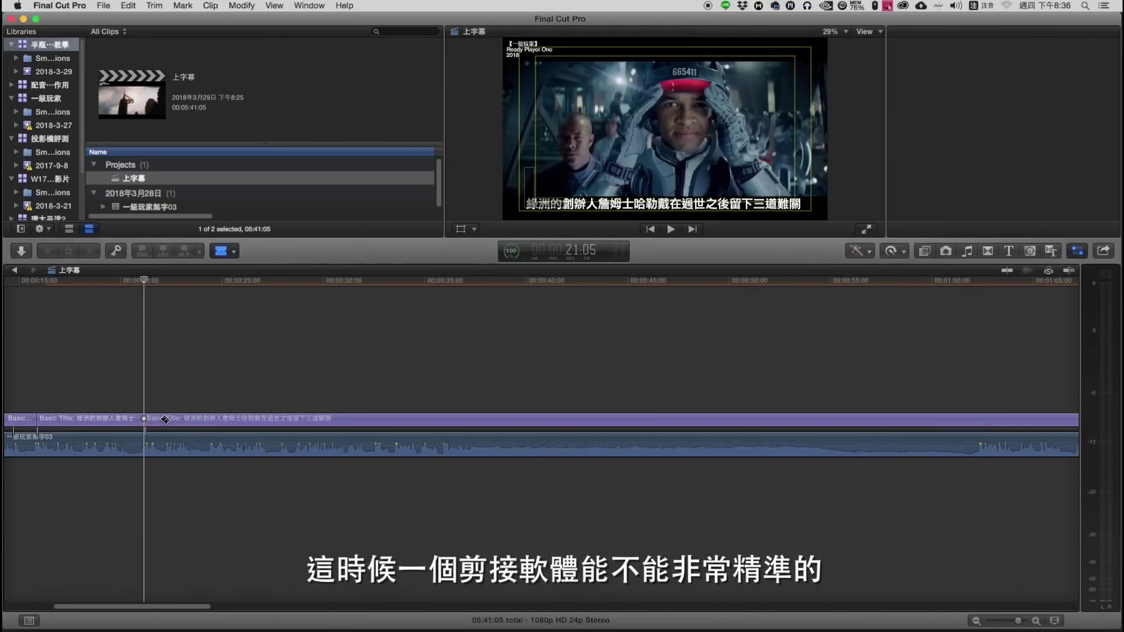
key(a)
click(162, 422)
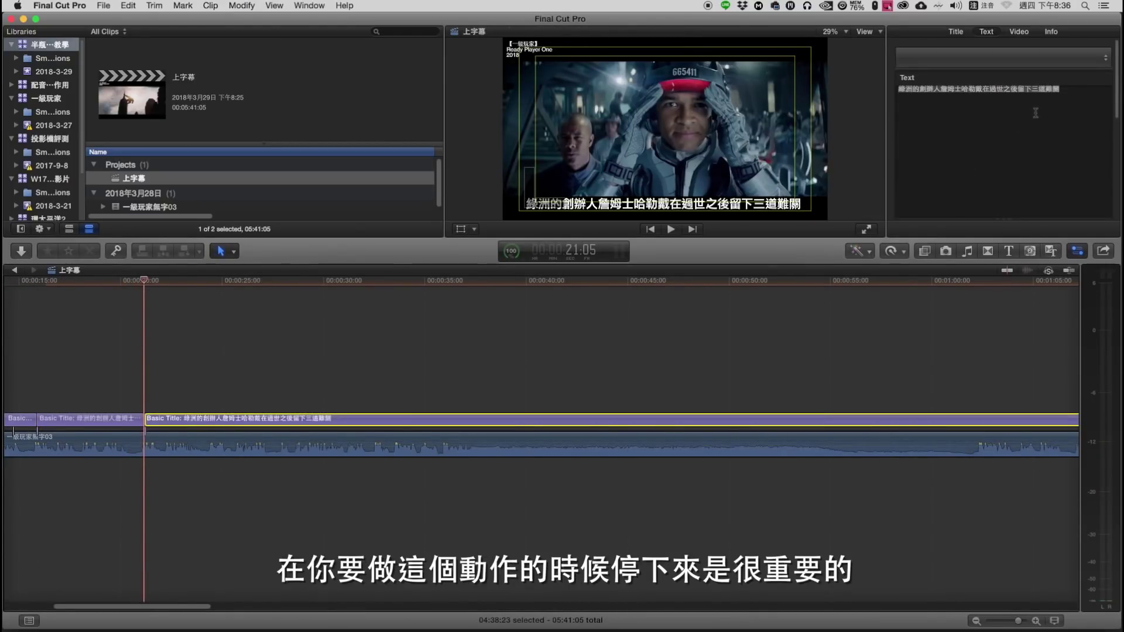
click(1035, 113)
key(super+v)
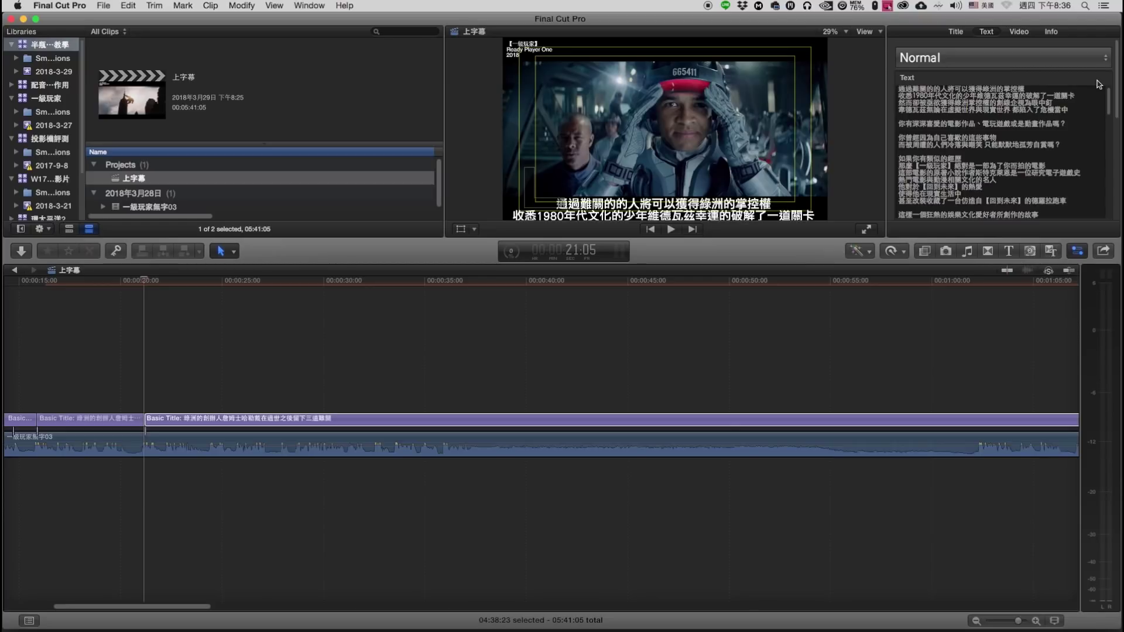
drag(1046, 89, 1099, 625)
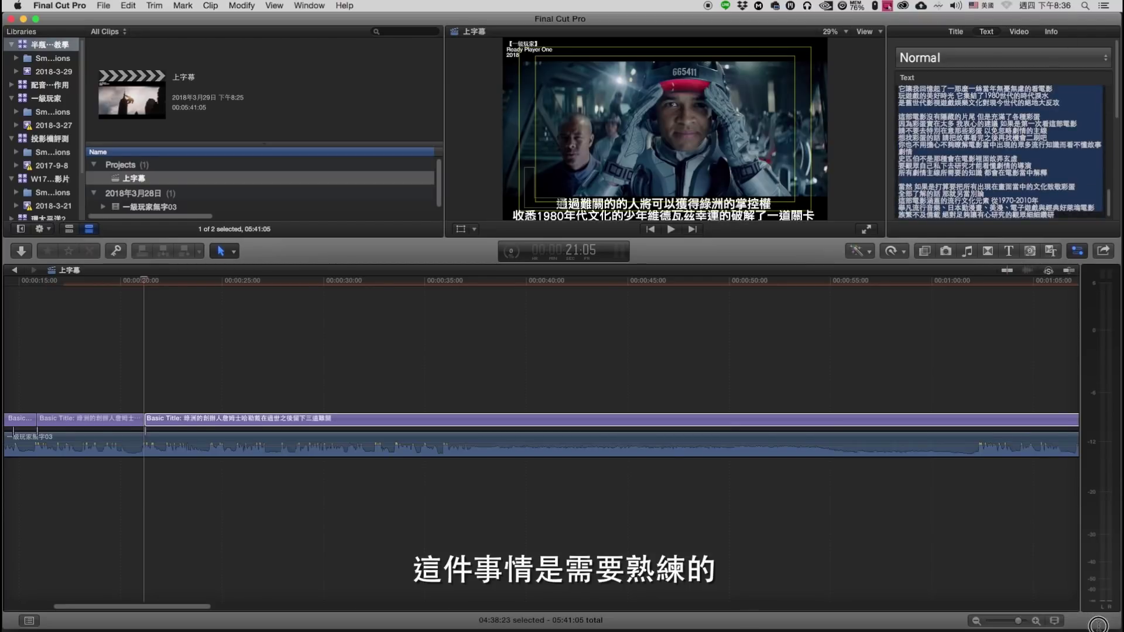
key(BackSpace)
Blade the title where the spoken line ends and select the new right-hand piece.
click(114, 282)
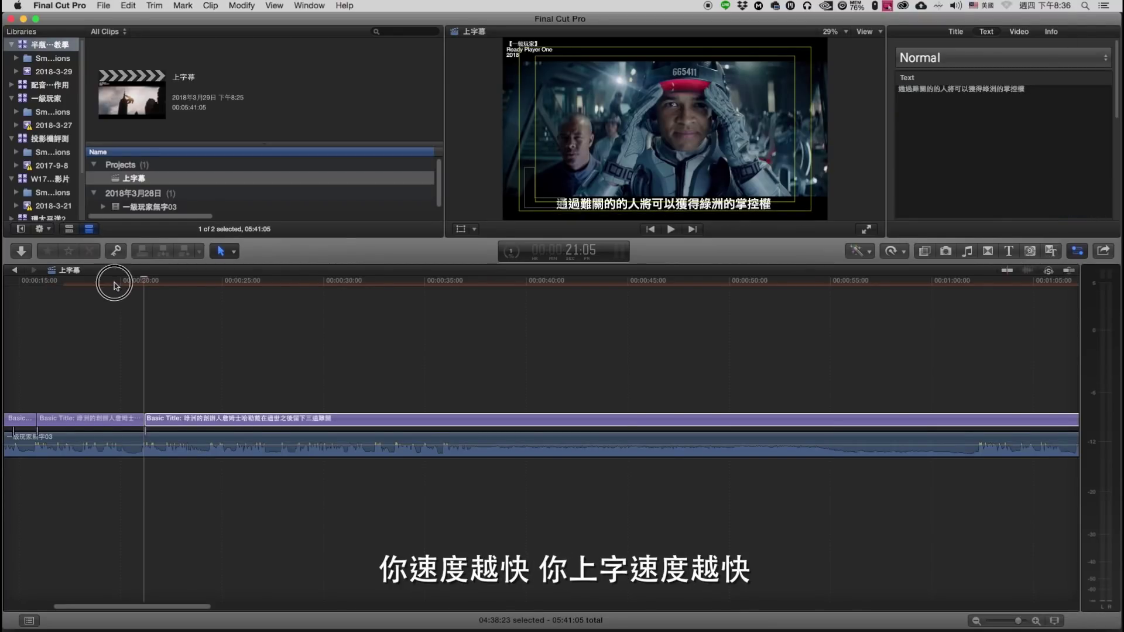
key(space)
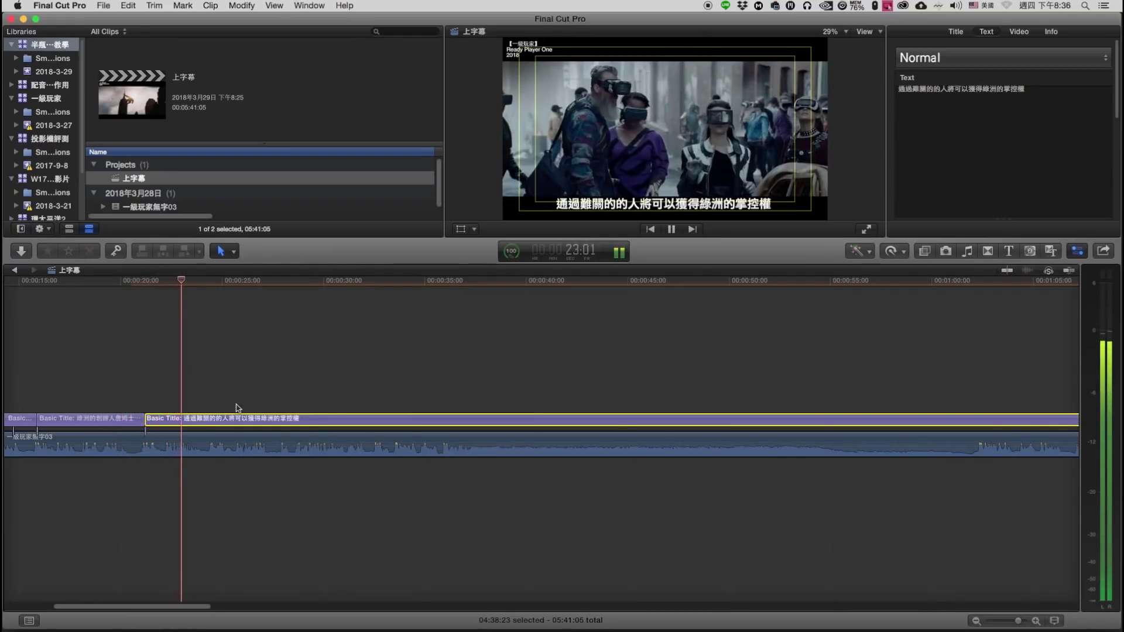
key(space)
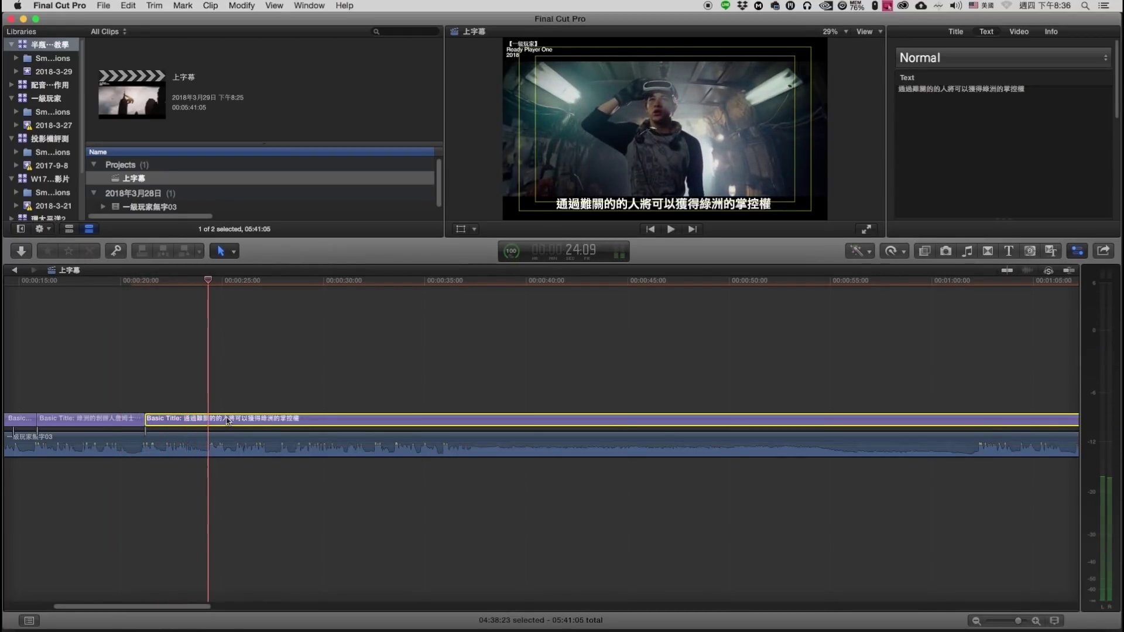
key(cmd+b)
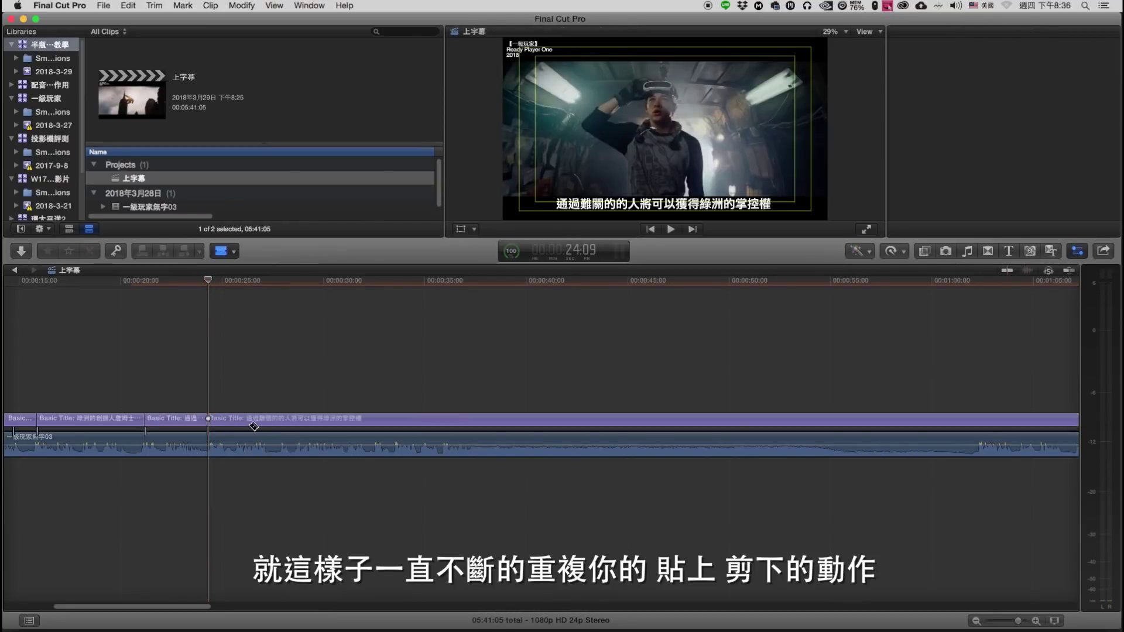
click(253, 427)
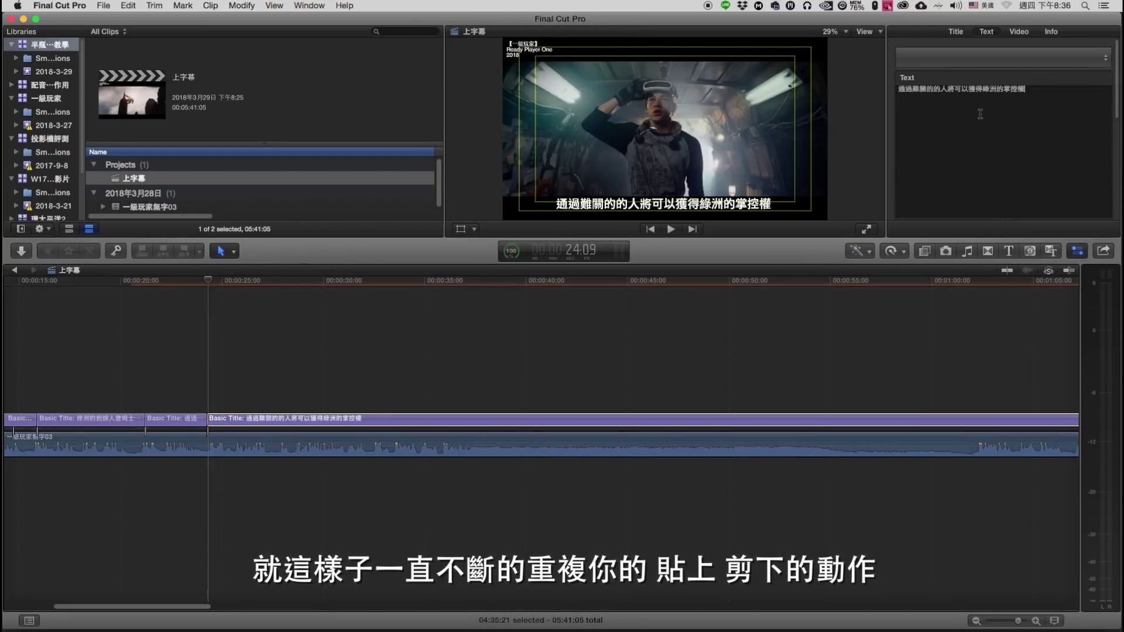
Set the new title's text to 收悉1980年代文化的少年維德瓦茲幸運的破解了一道關卡.
click(975, 130)
key(super+a)
key(super+v)
scroll(1001, 152, down, 5)
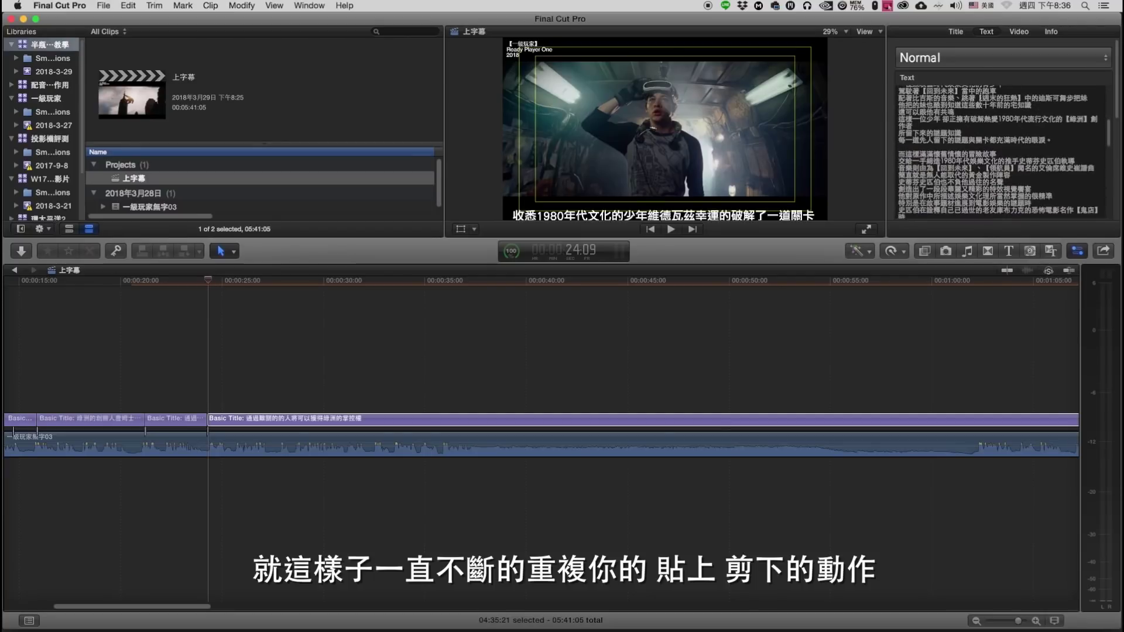
scroll(1002, 152, up, 5)
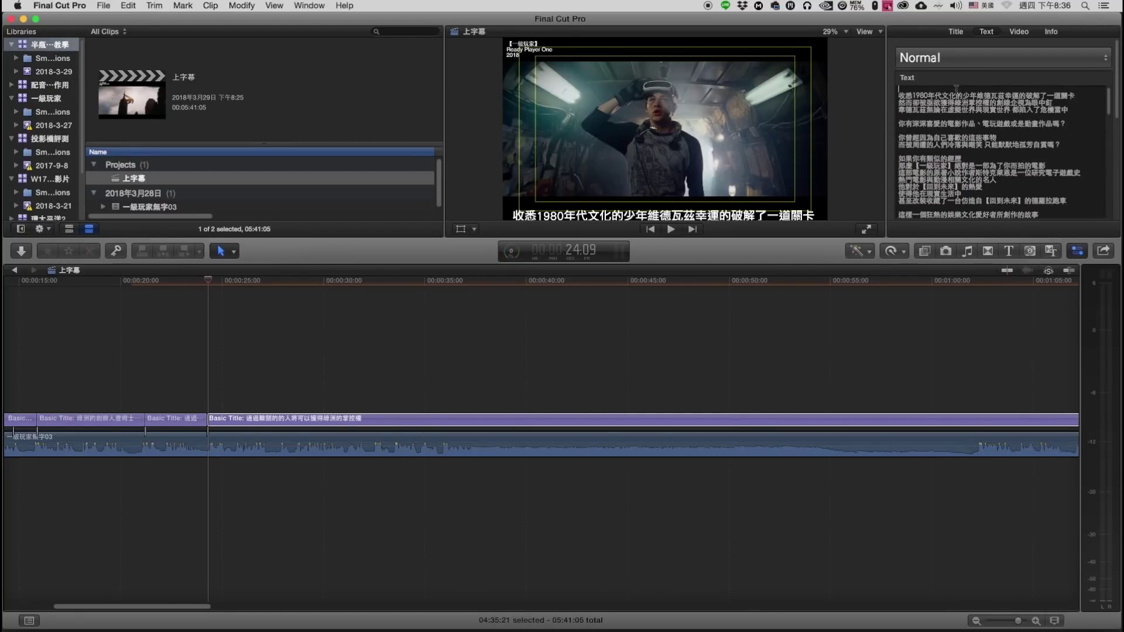
scroll(1001, 152, down, 1)
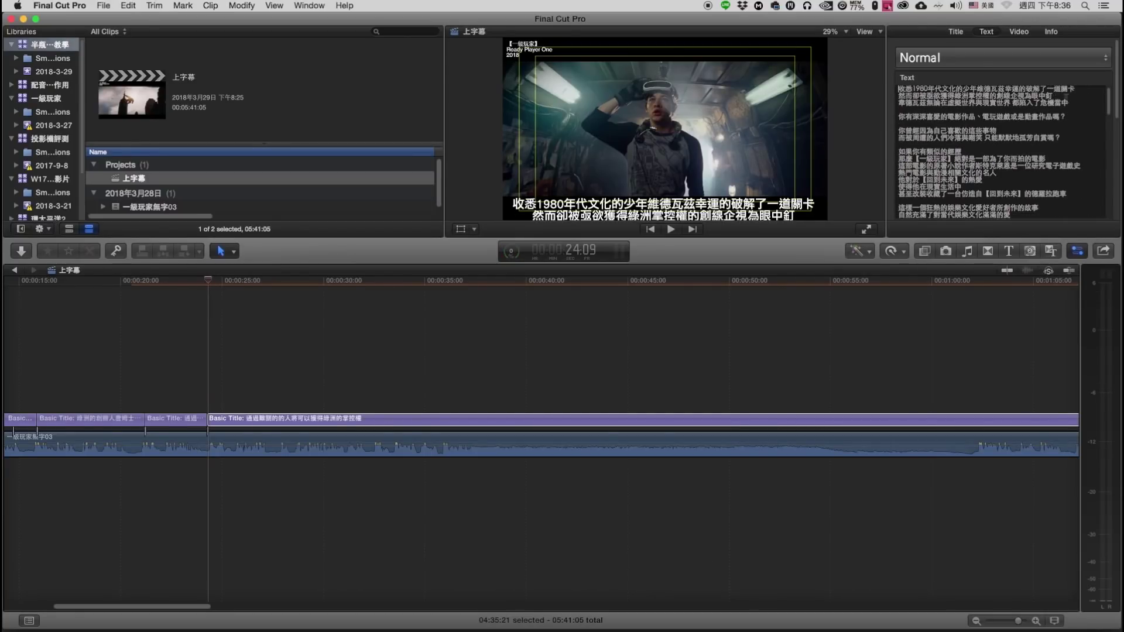
drag(1096, 92, 1120, 457)
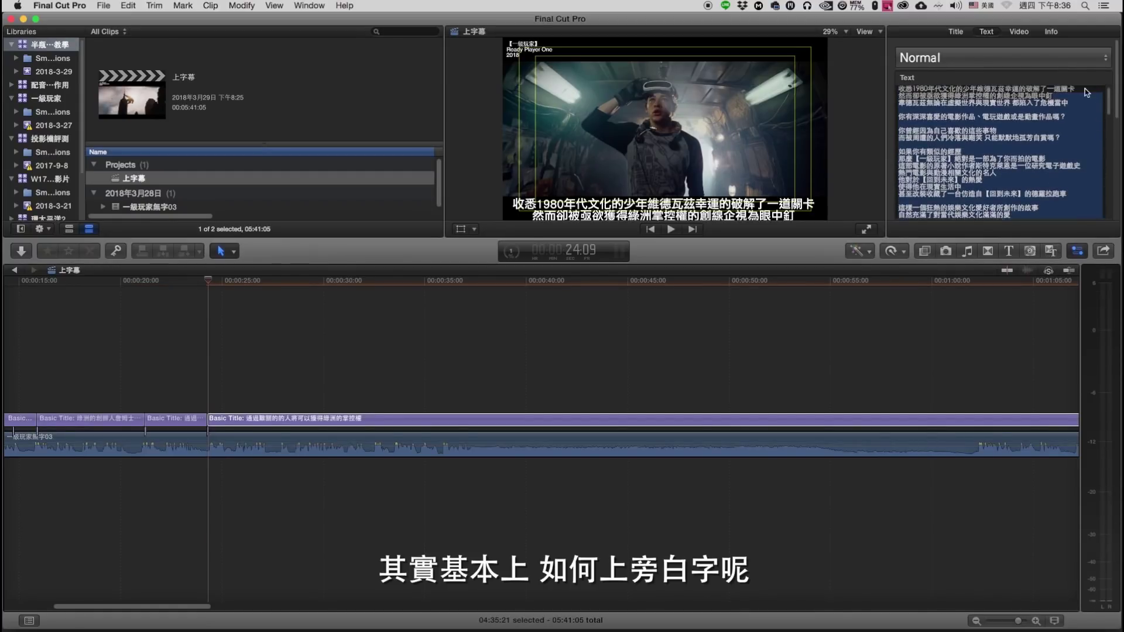
click(1085, 89)
drag(1085, 88, 1120, 608)
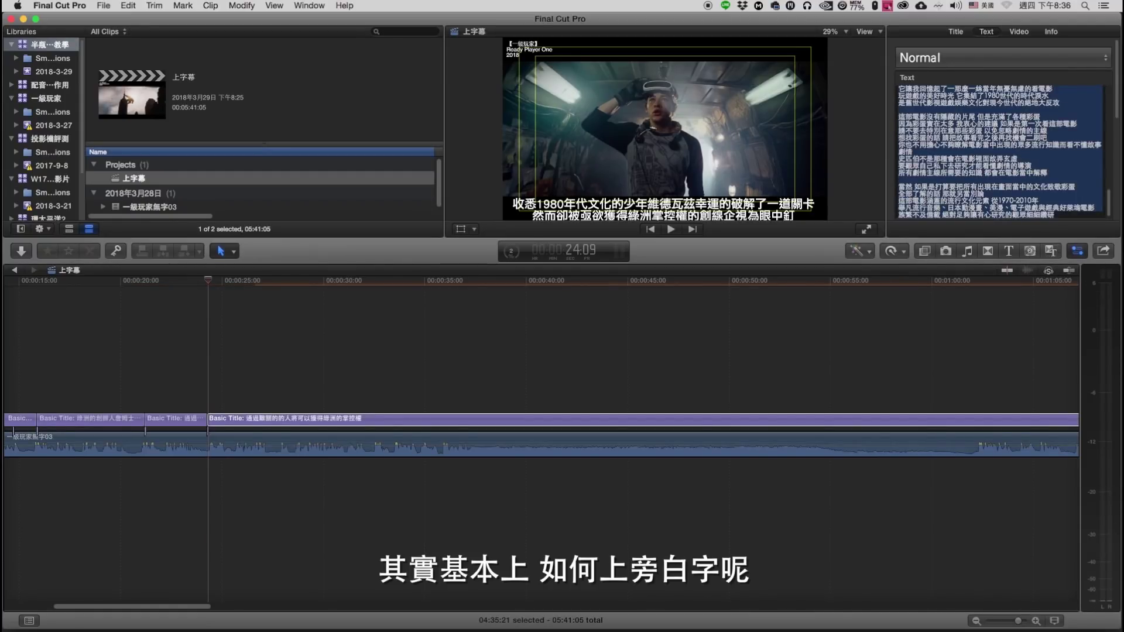
text(收悉1980年代文化的少年維德瓦茲幸運的破解了一道關卡)
click(180, 283)
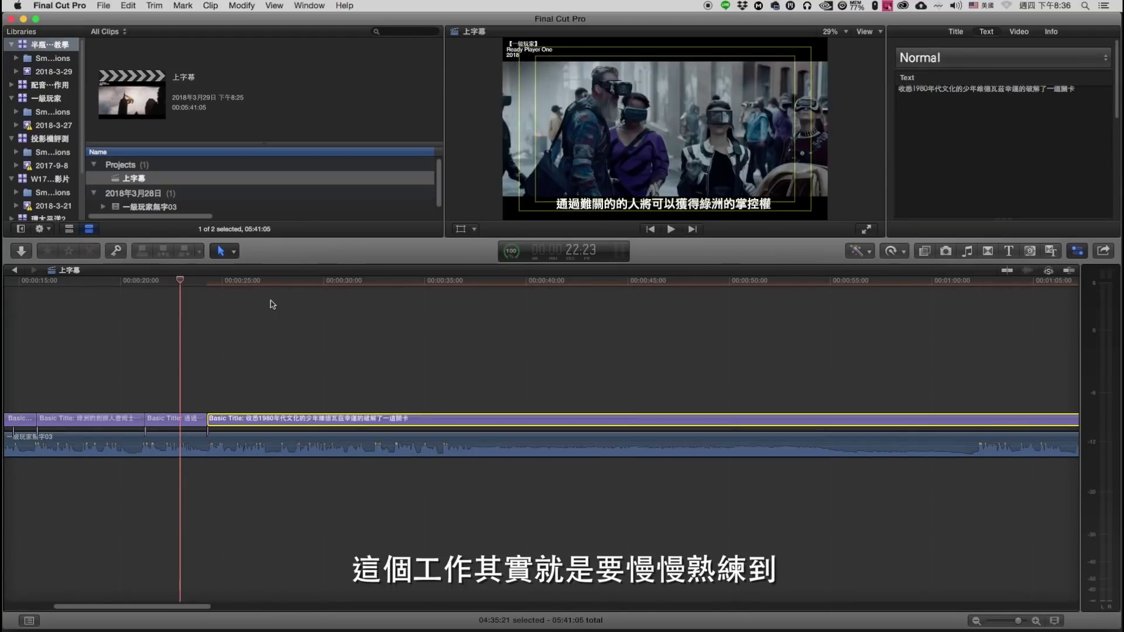
key(super+minus)
key(super+minus)
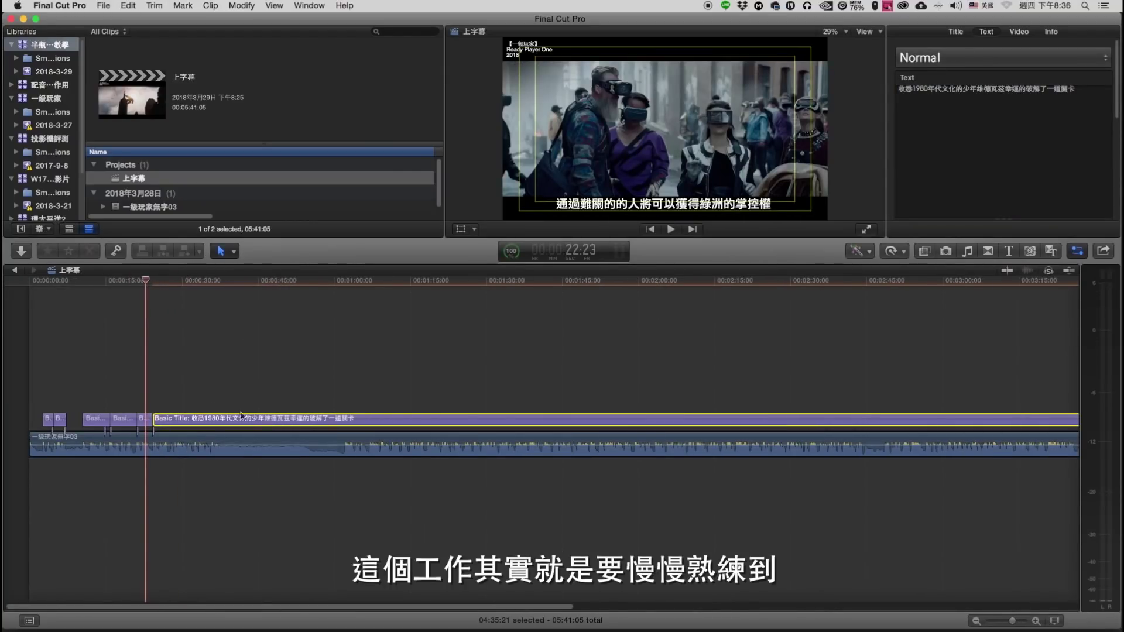
key(super+minus)
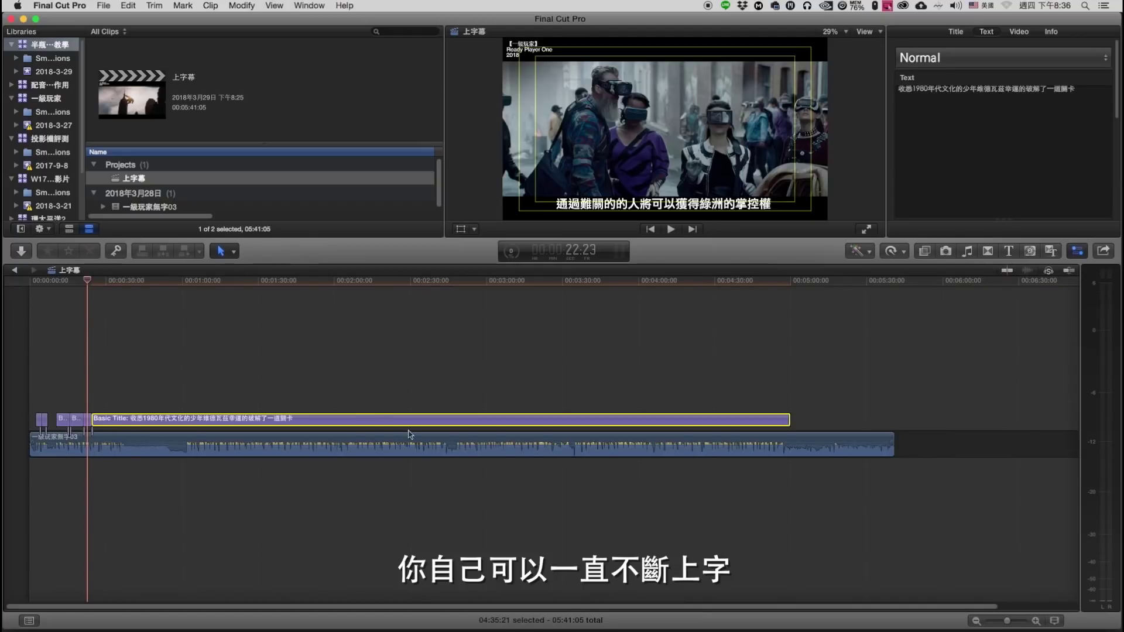
key(super+equal)
key(super+equal)
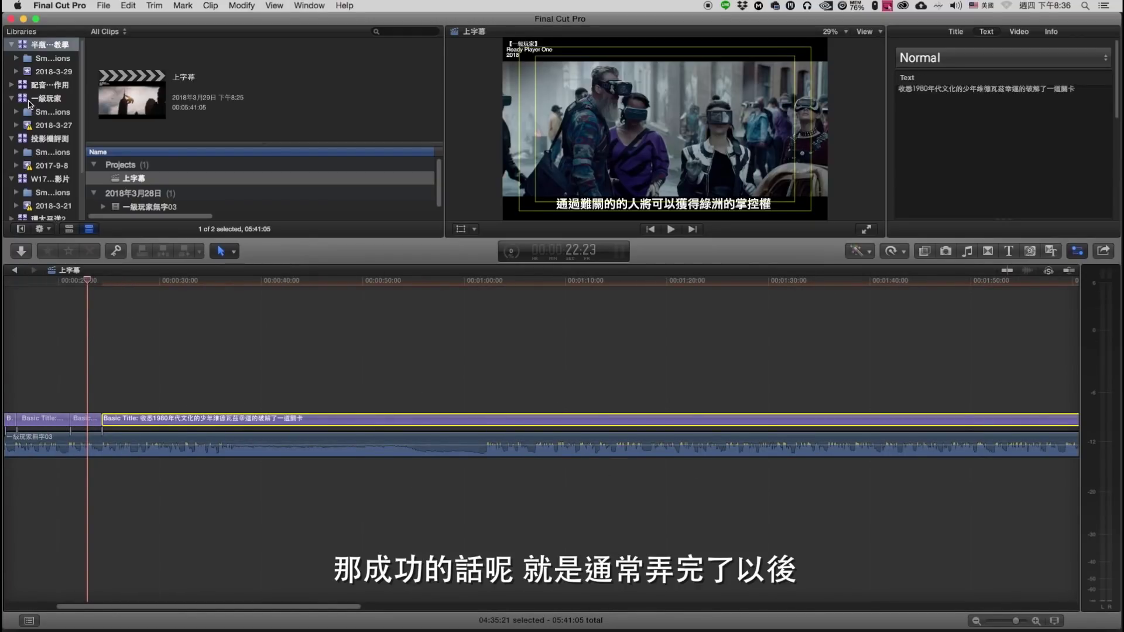
Open 一般玩家上自 from the 一般玩家 library and inspect its first subtitle clip near 1:08.
click(42, 99)
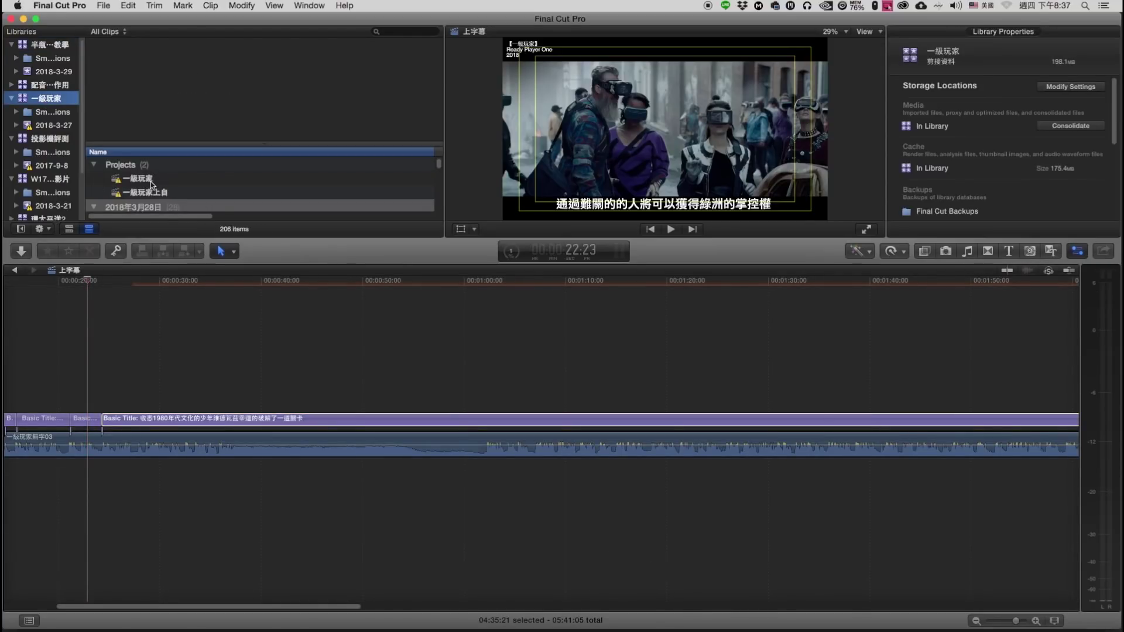
click(147, 194)
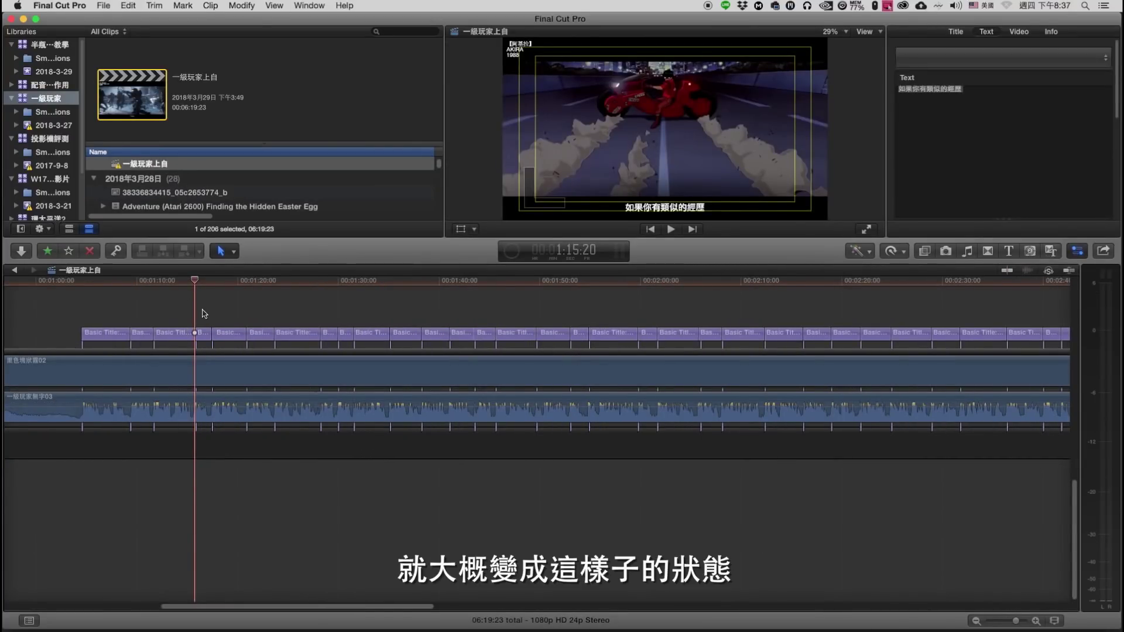
key(super+minus)
click(159, 293)
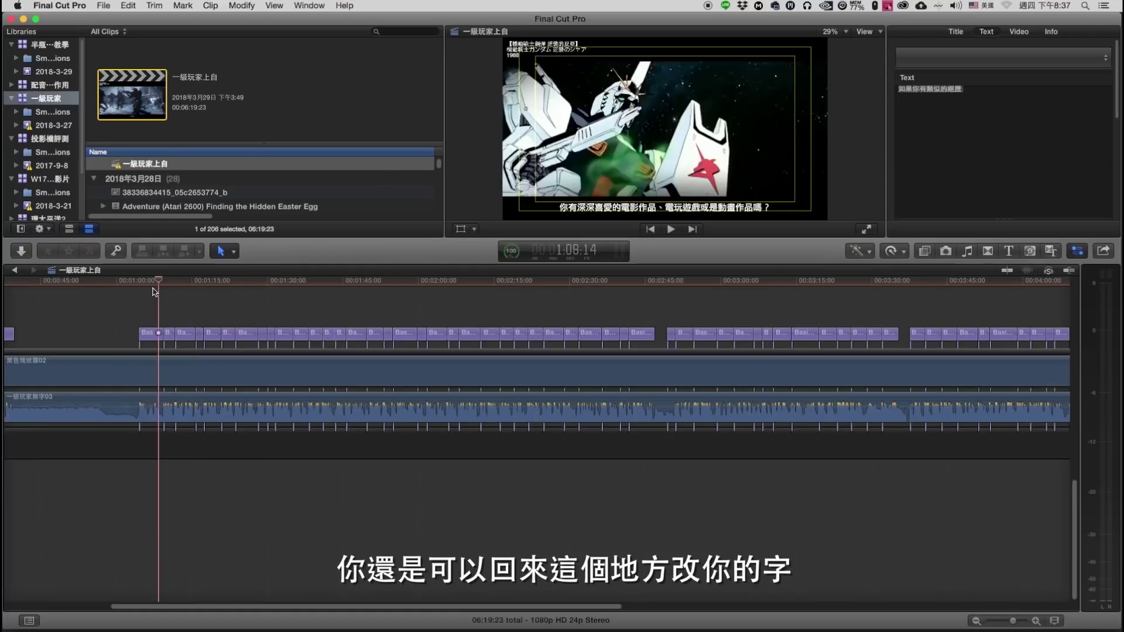
click(160, 338)
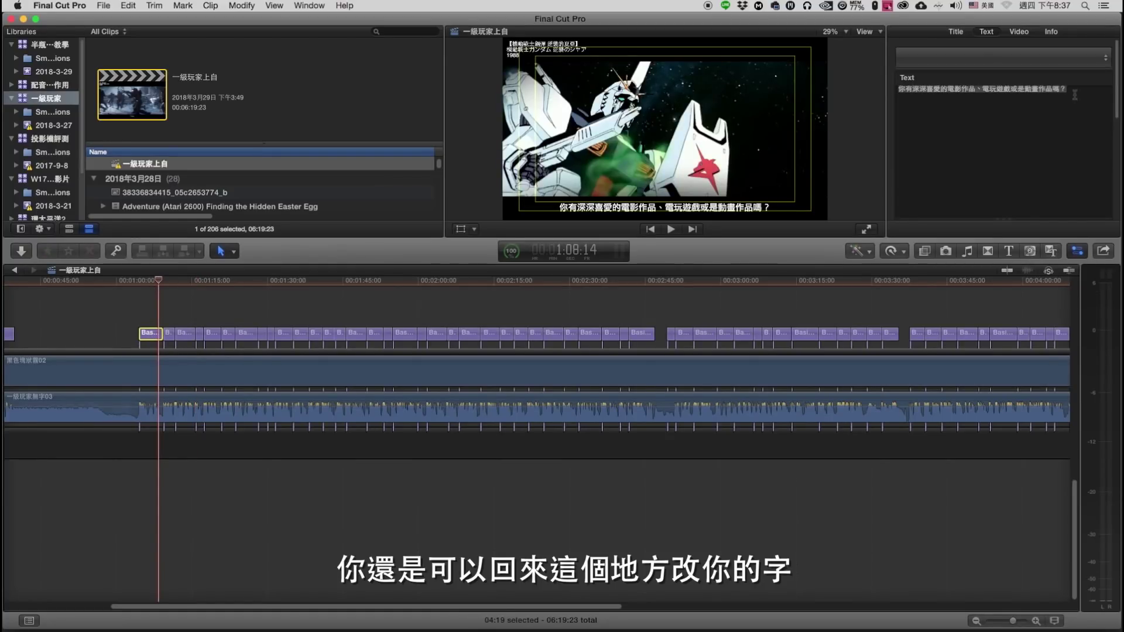
drag(141, 285, 329, 301)
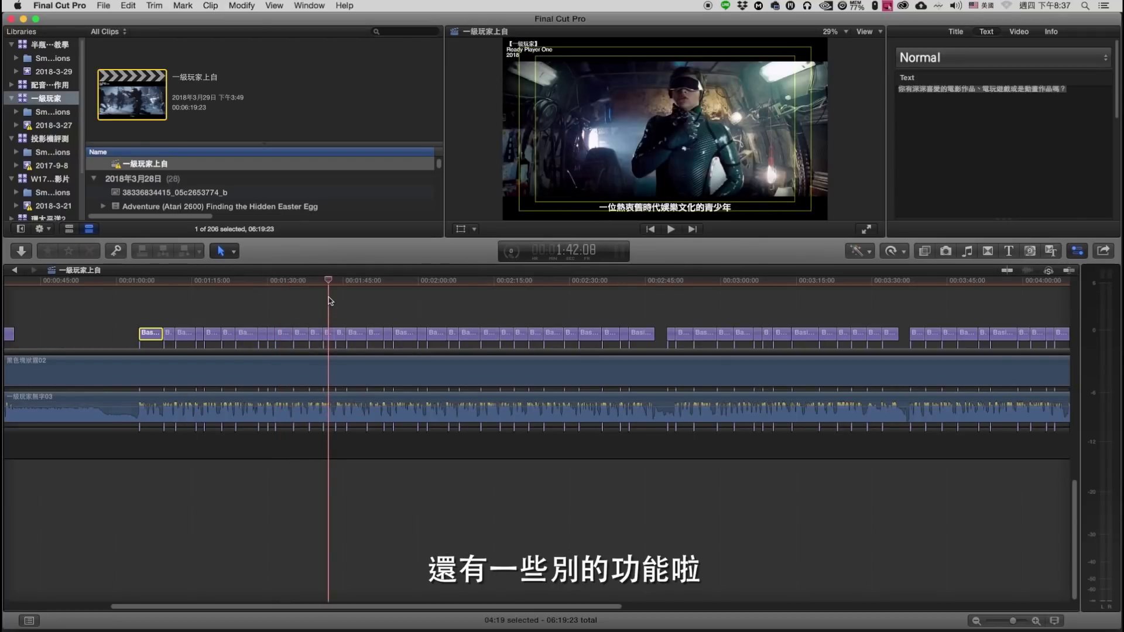
Fit the project in the timeline, then zoom in on the short 麥佛萊 subtitle near 5:10.
key(shift+z)
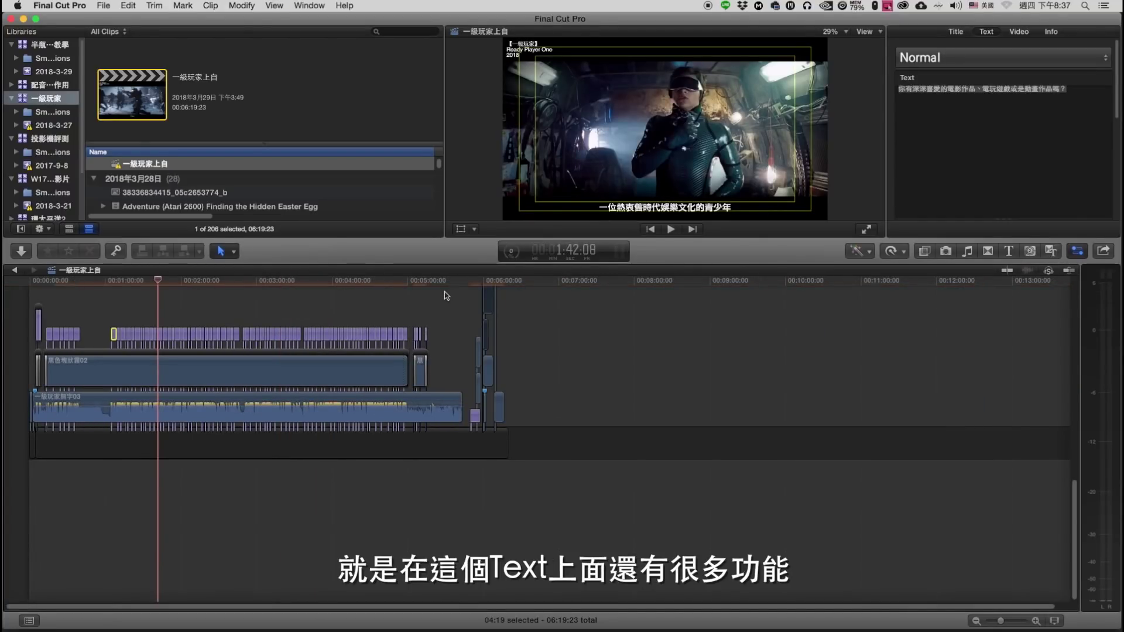
click(422, 284)
key(shift+z)
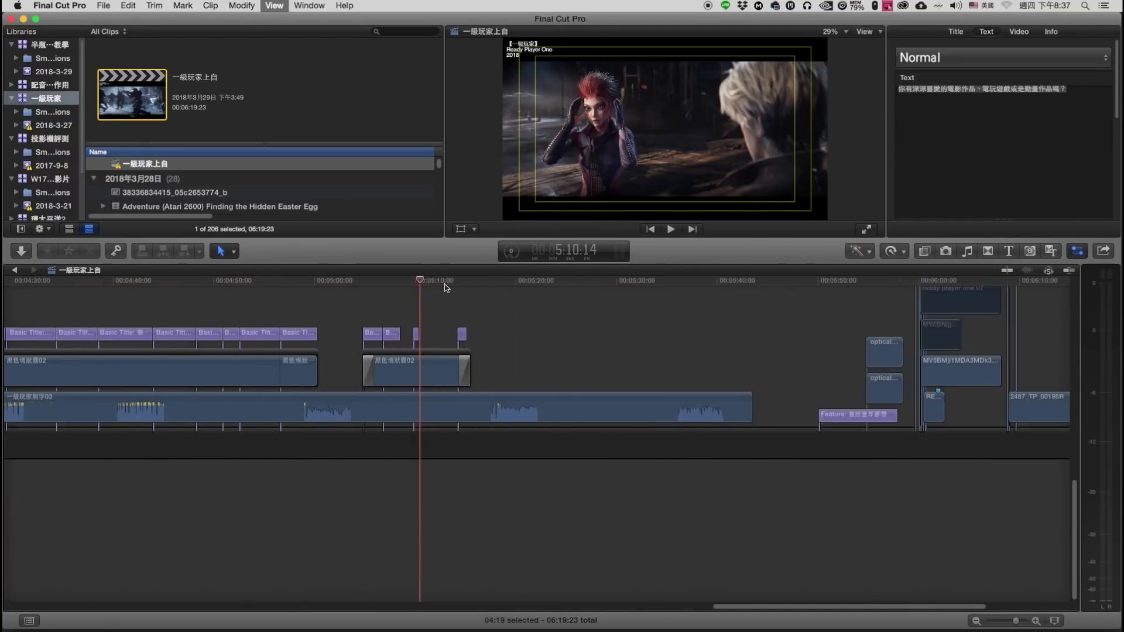
drag(415, 284, 405, 285)
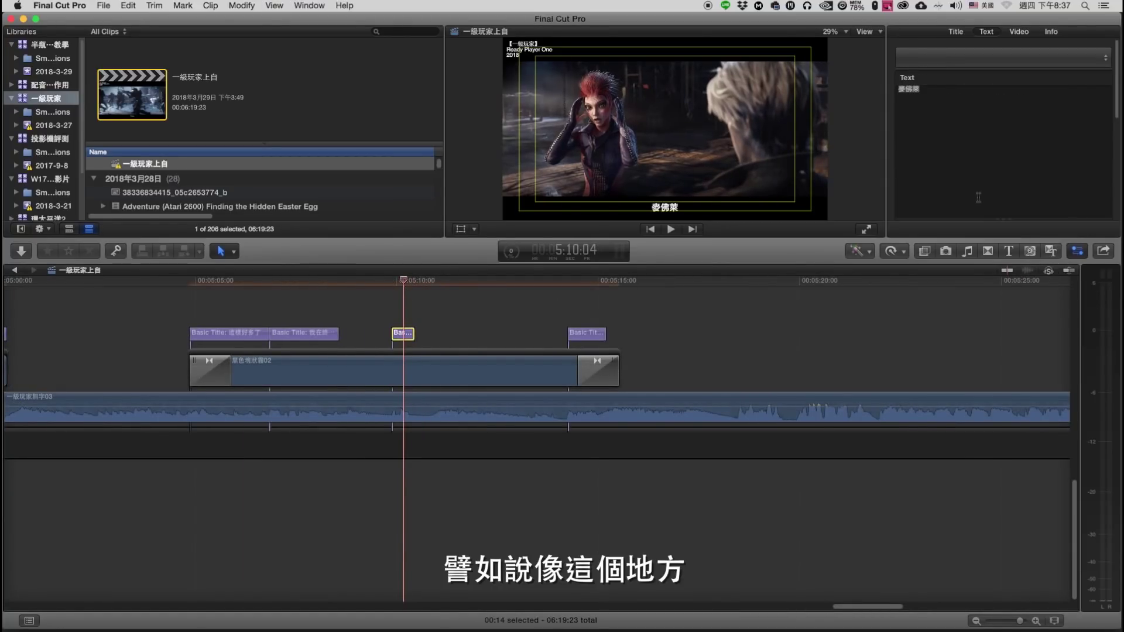
Try navy blue as the 麥佛萊 title's face colour, then set it back to white.
drag(1118, 96, 1094, 220)
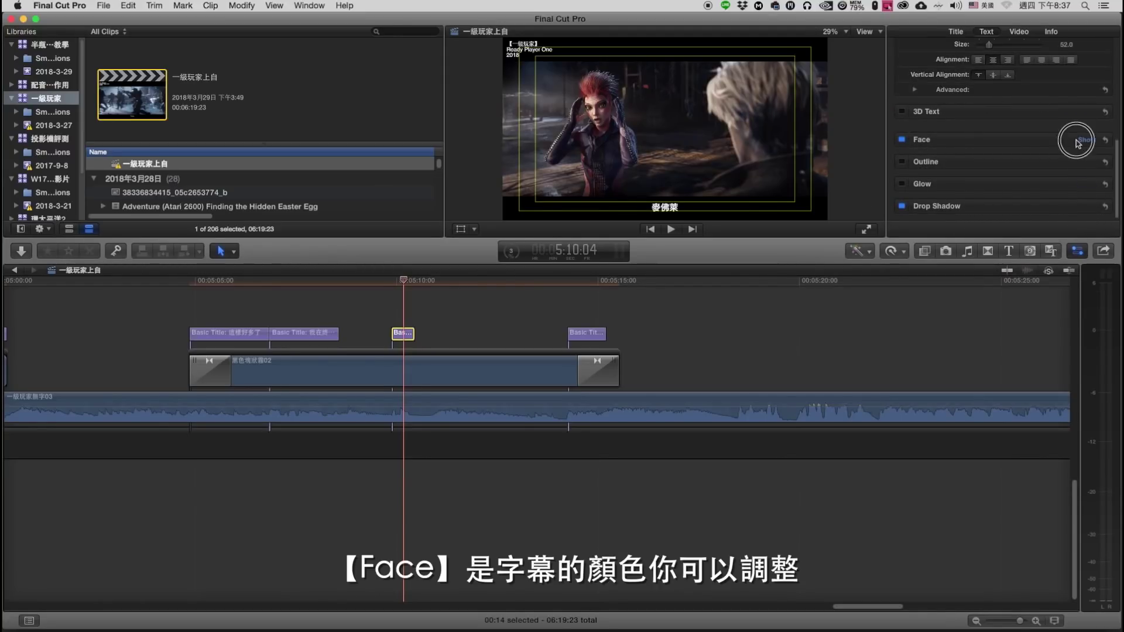
click(1086, 140)
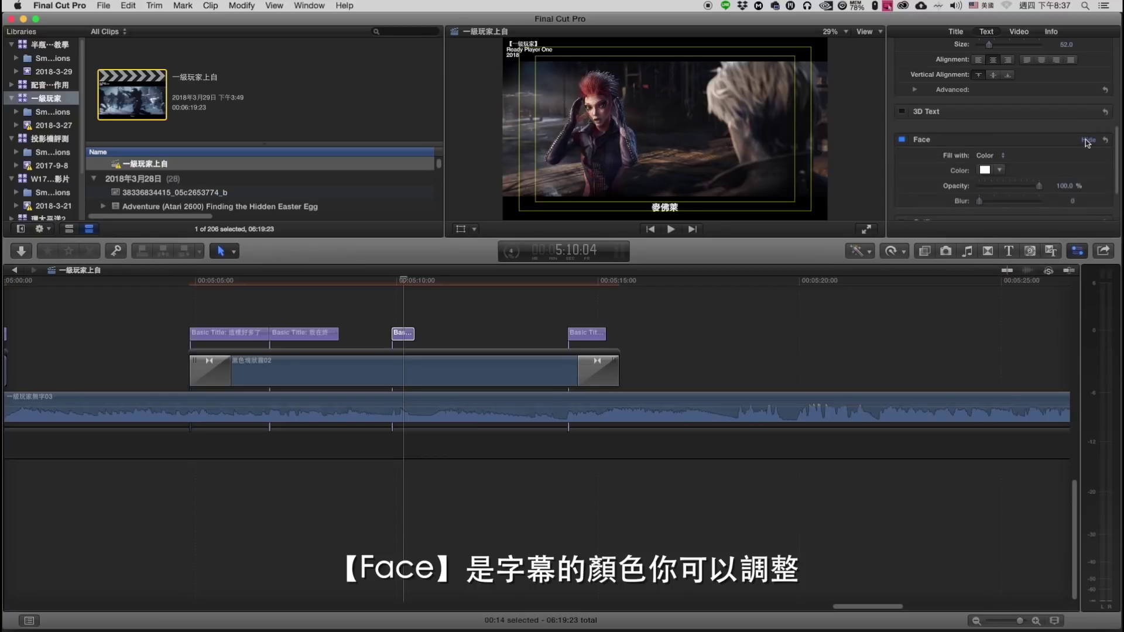
click(984, 171)
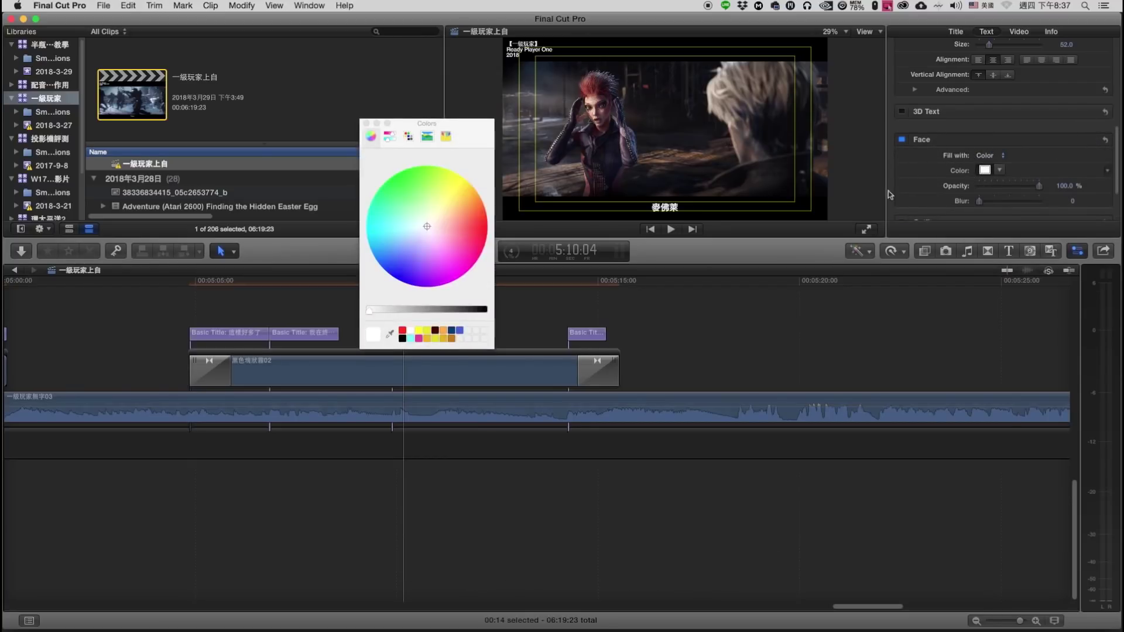
click(453, 330)
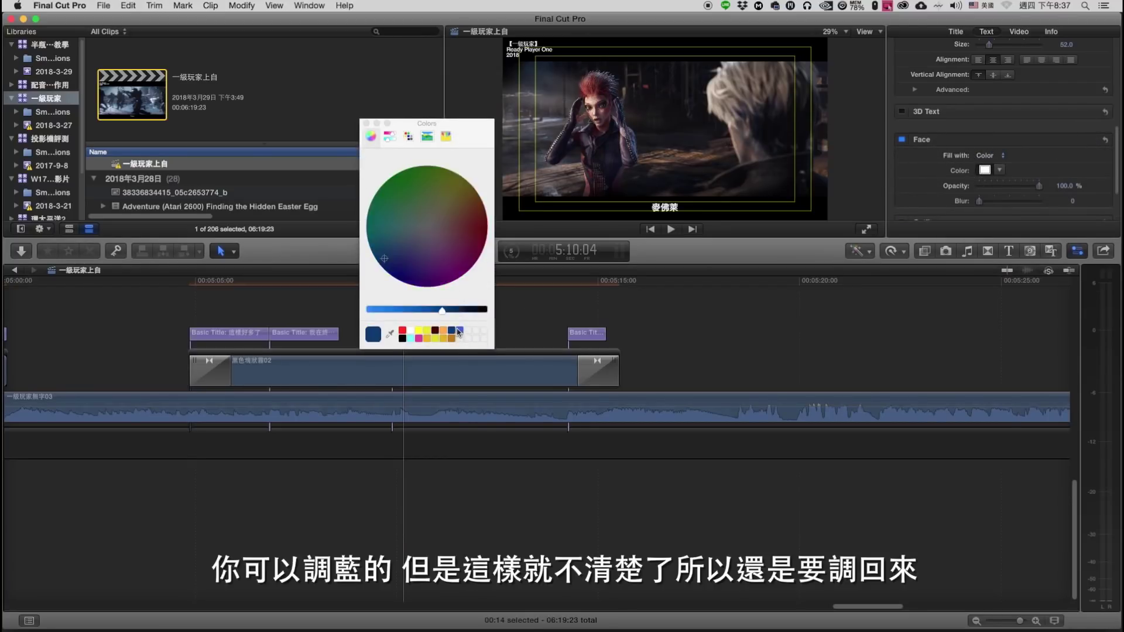
click(409, 332)
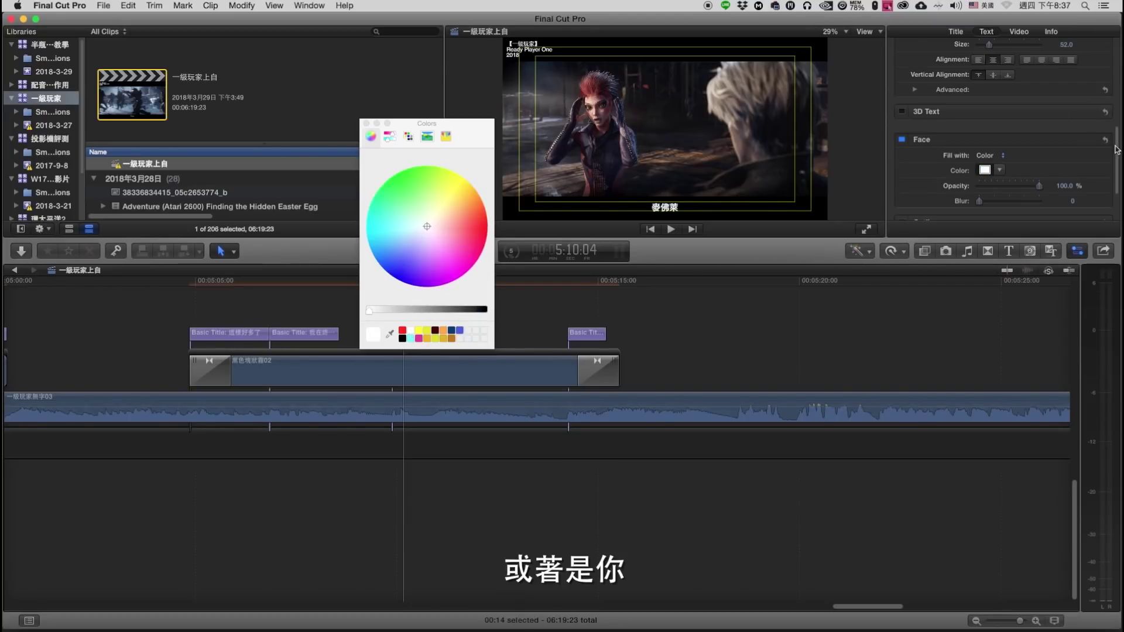
scroll(1113, 164, down, 3)
click(1101, 192)
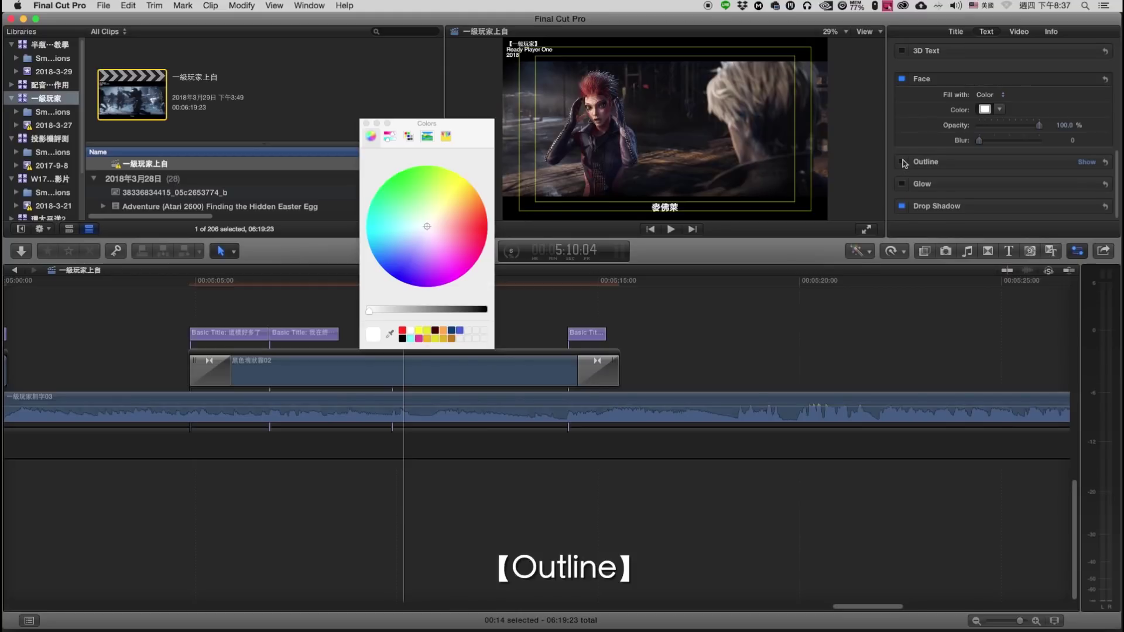
Enable a bright yellow outline at width 1.0 on 麥佛萊, then untick Outline.
click(903, 161)
click(1086, 163)
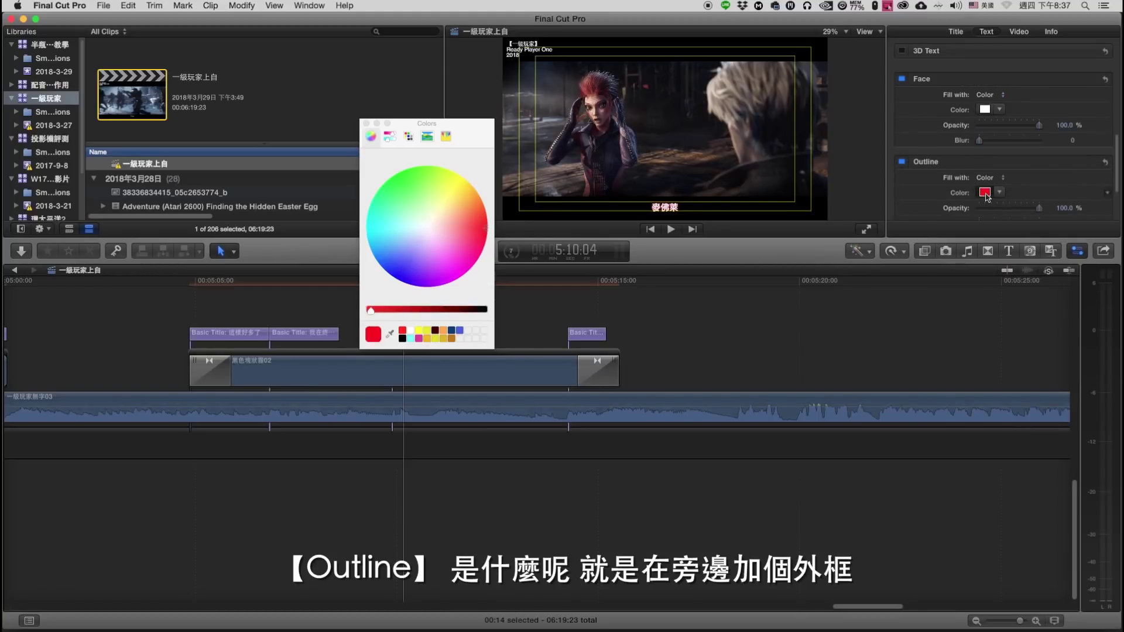
click(428, 330)
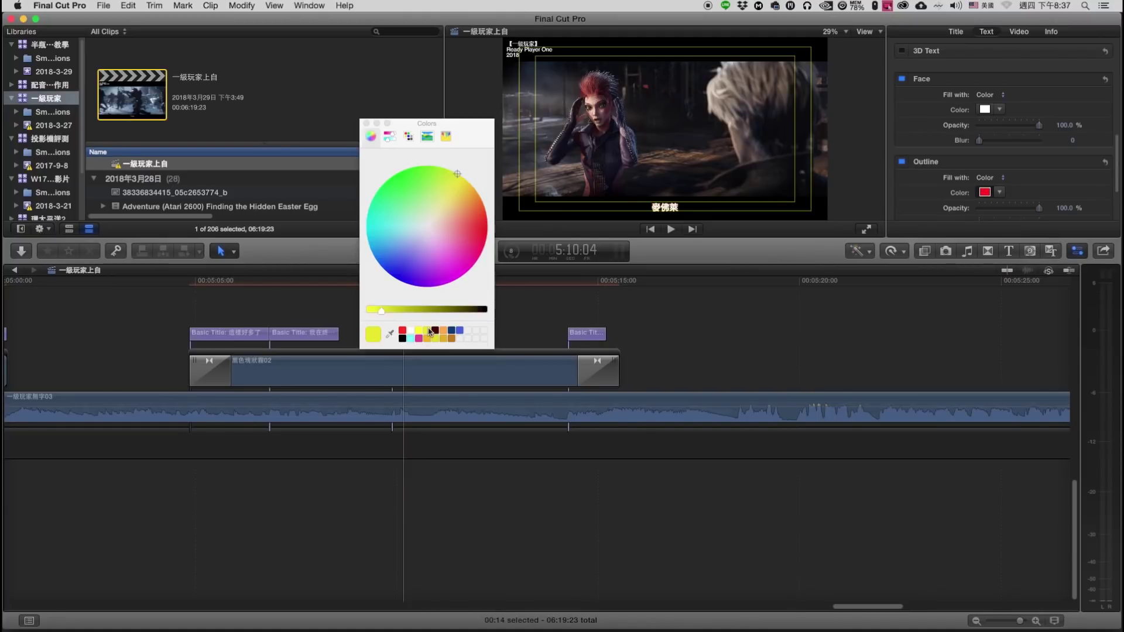
drag(381, 310, 384, 311)
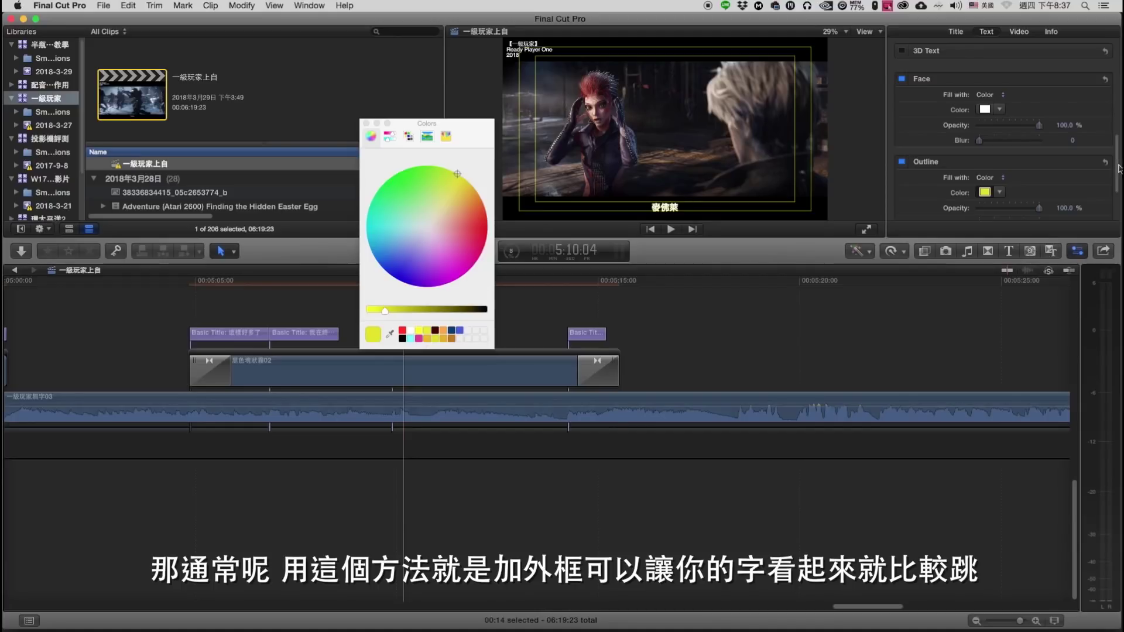
scroll(1109, 178, down, 5)
drag(983, 168, 983, 169)
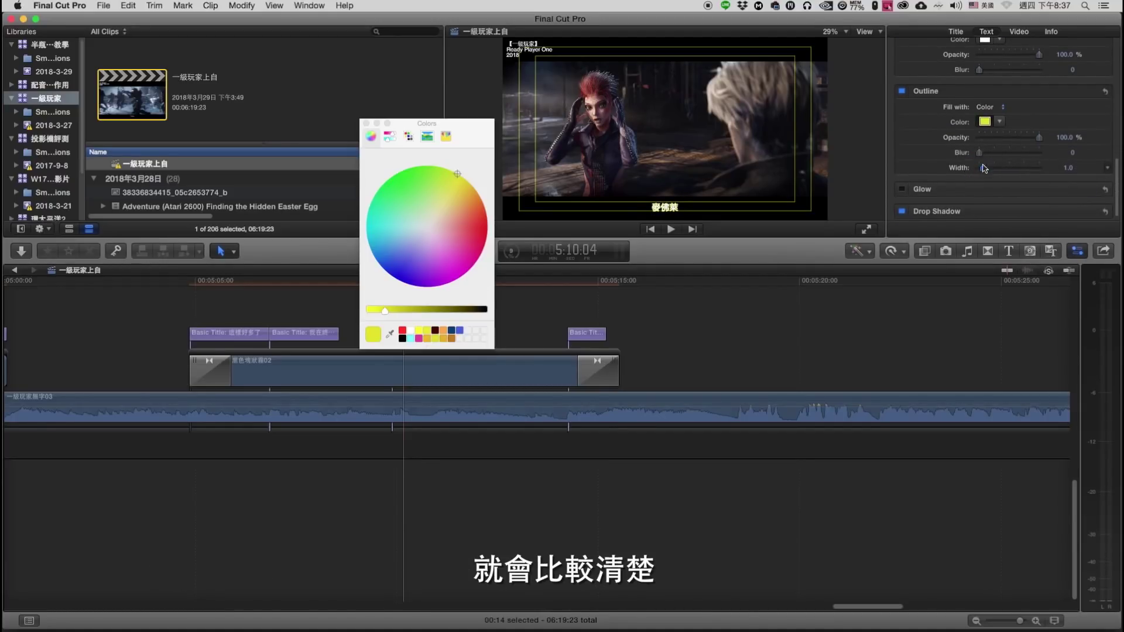
click(901, 92)
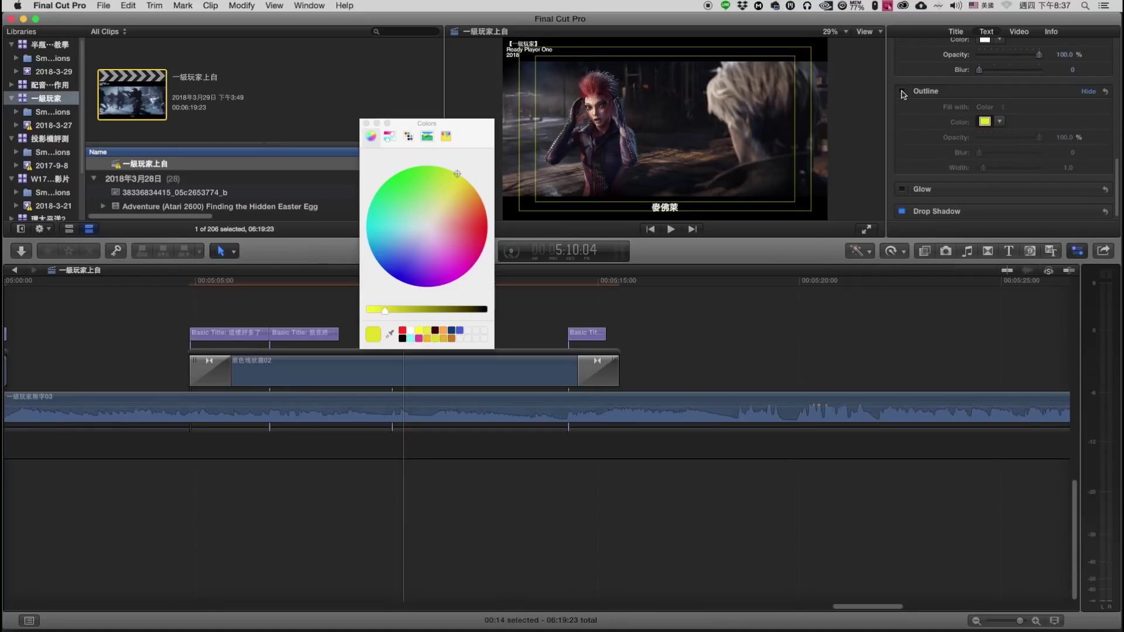
Enlarge the viewer to 100% and pan to the 麥佛萊 title.
click(1088, 190)
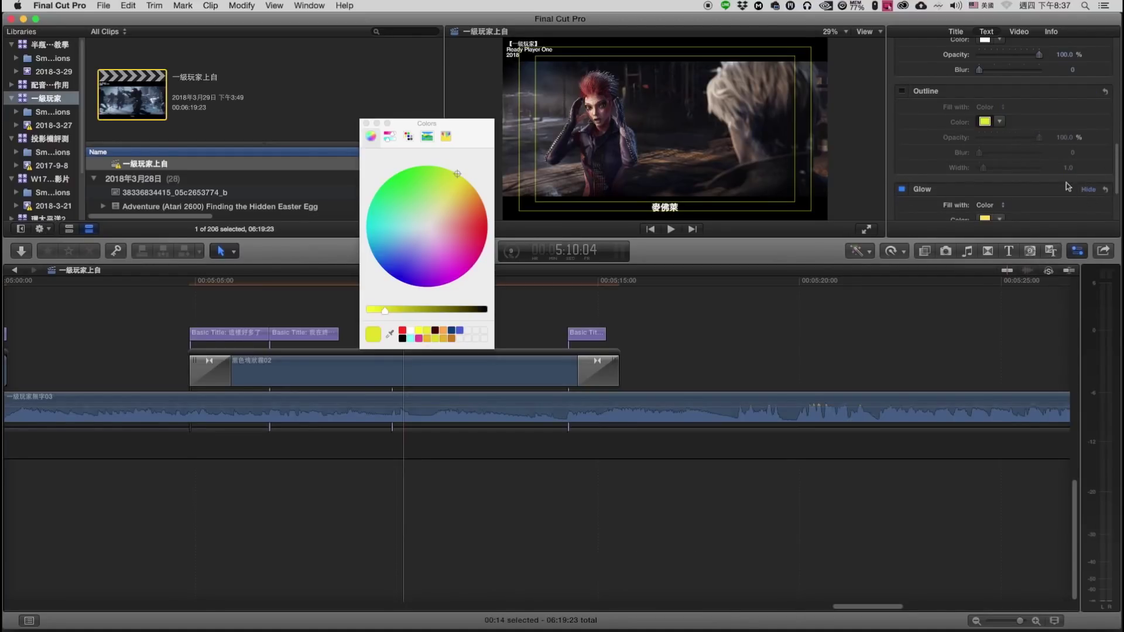
click(846, 32)
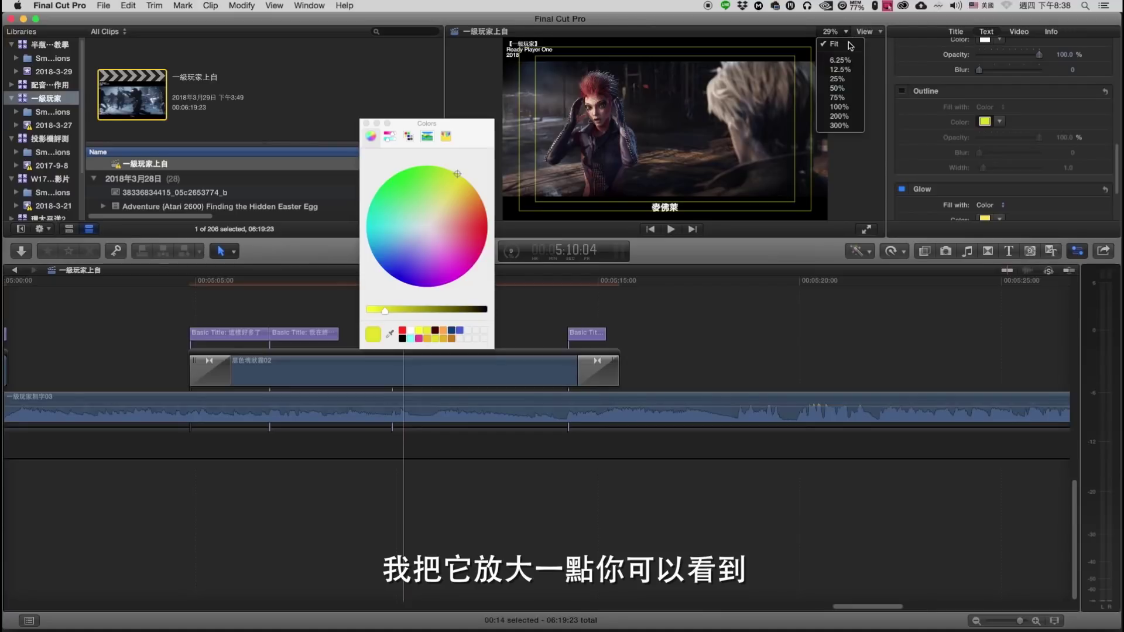
click(840, 107)
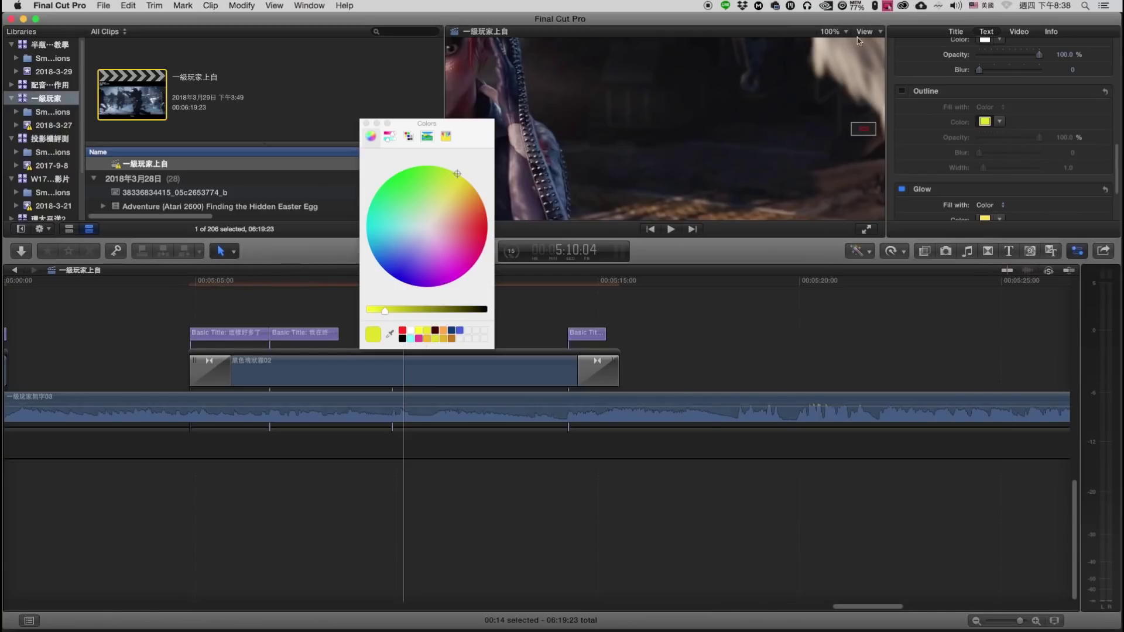
drag(860, 130, 863, 142)
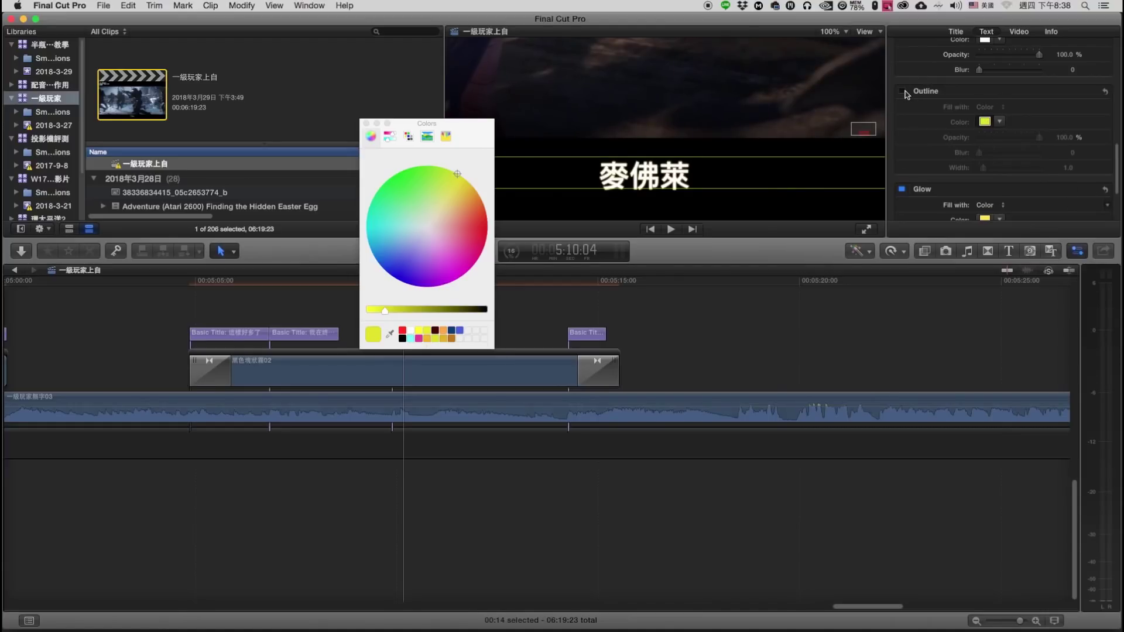
Raise the yellow glow to blur 4.7 and radius 16.
scroll(906, 94, up, 10)
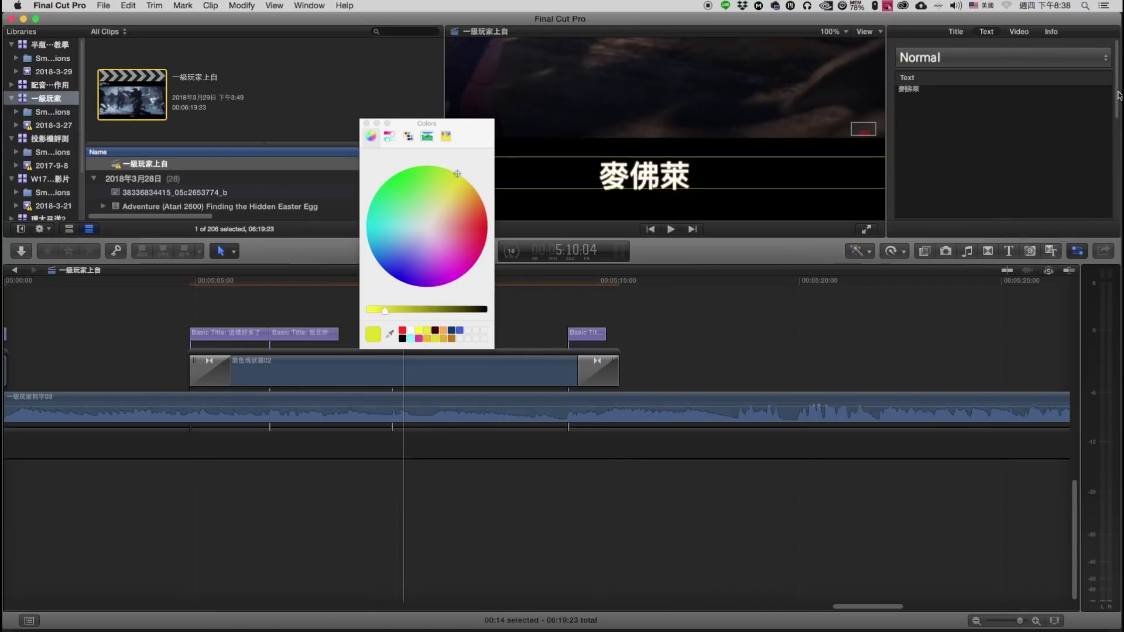
drag(1118, 94, 1116, 193)
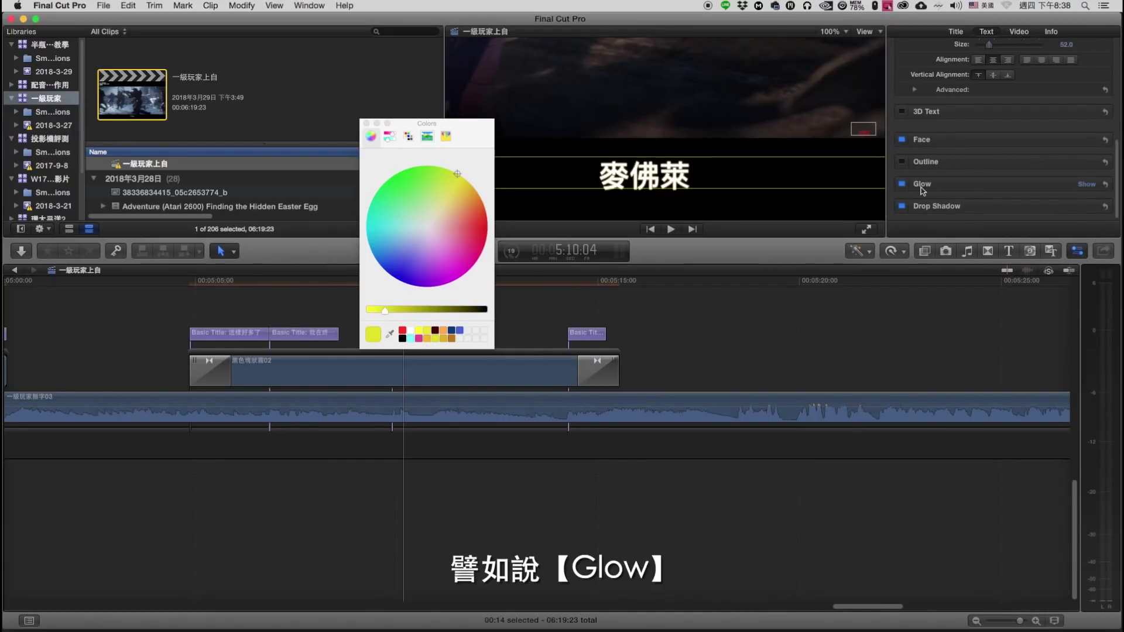
click(1088, 185)
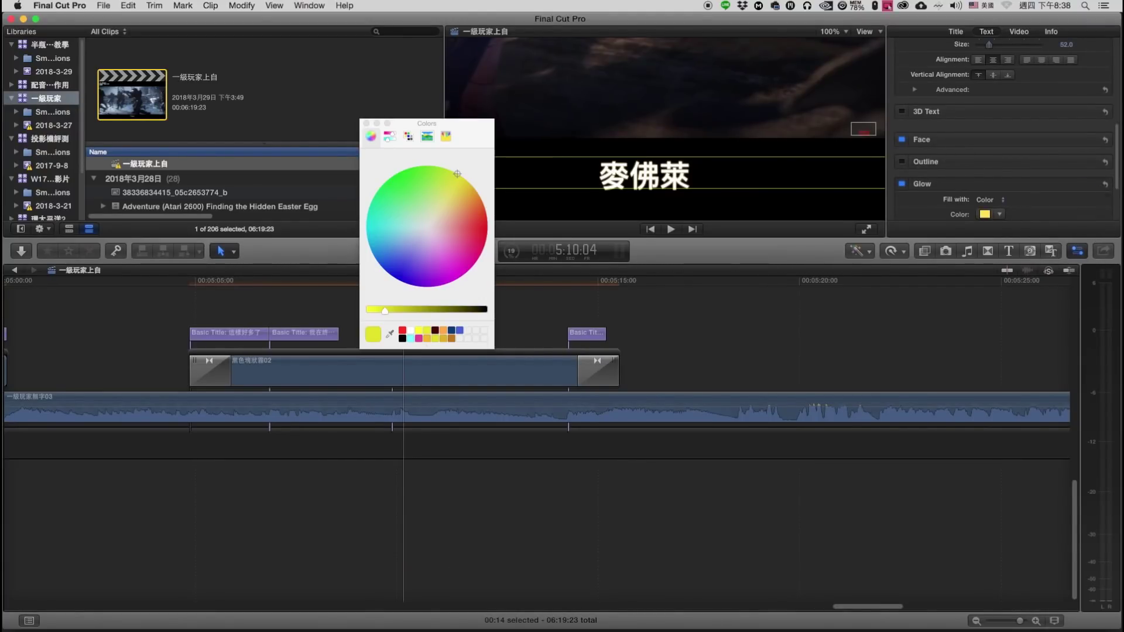
scroll(1106, 199, down, 5)
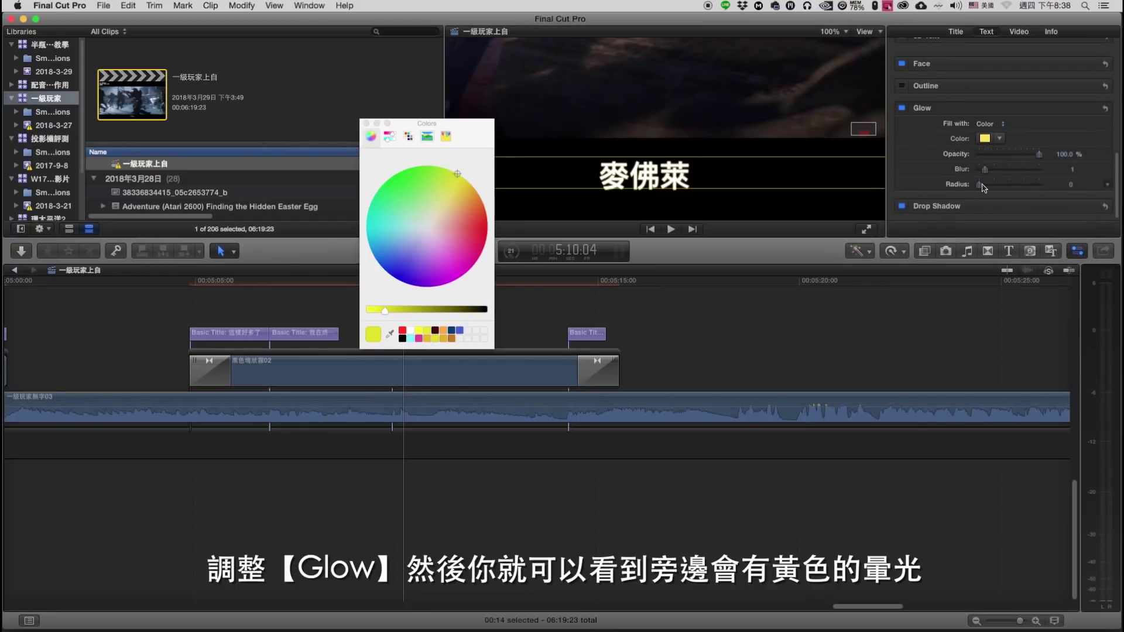
mouse_move(982, 186)
mouse_down()
mouse_move(1000, 194)
mouse_move(997, 177)
mouse_up()
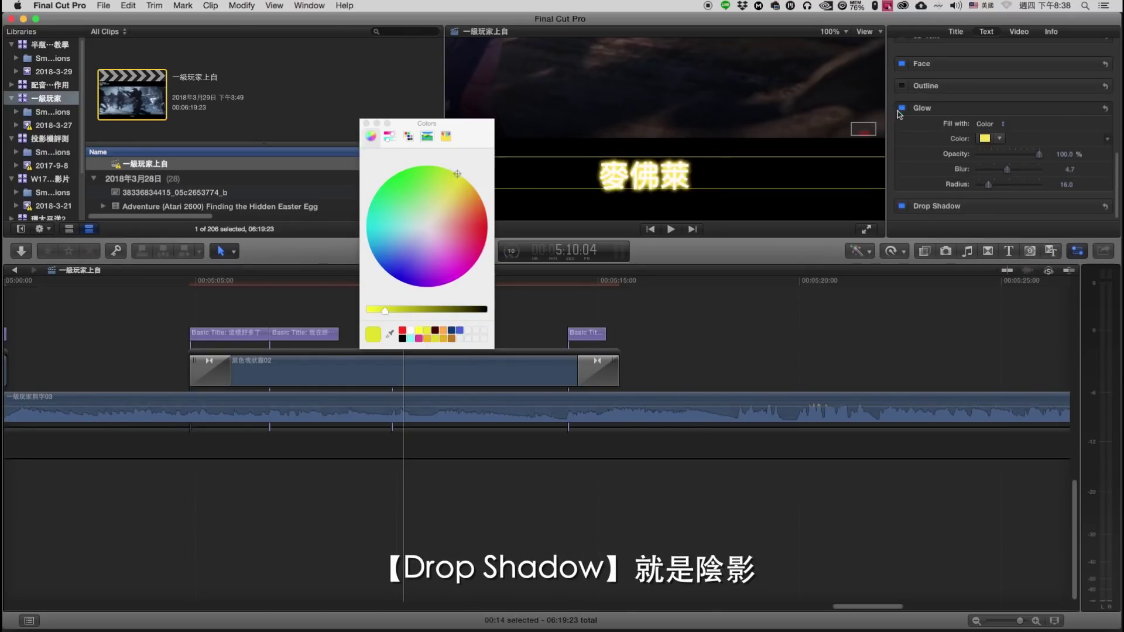
Turn the glow off, keep the drop shadow on, and close the Colors window.
click(902, 109)
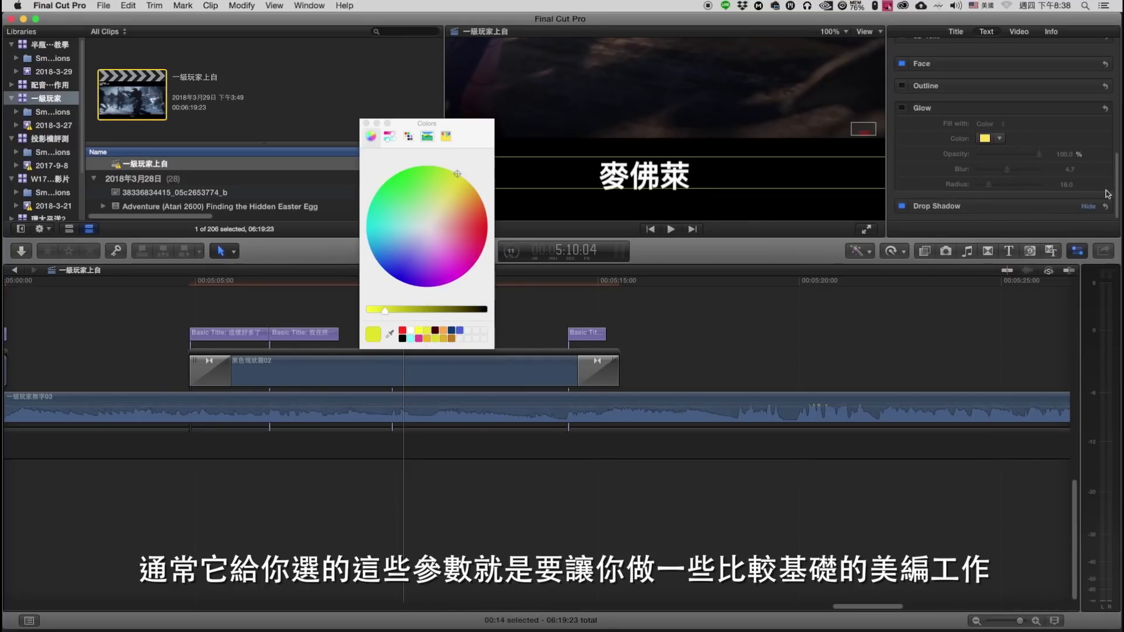
scroll(1116, 170, down, 3)
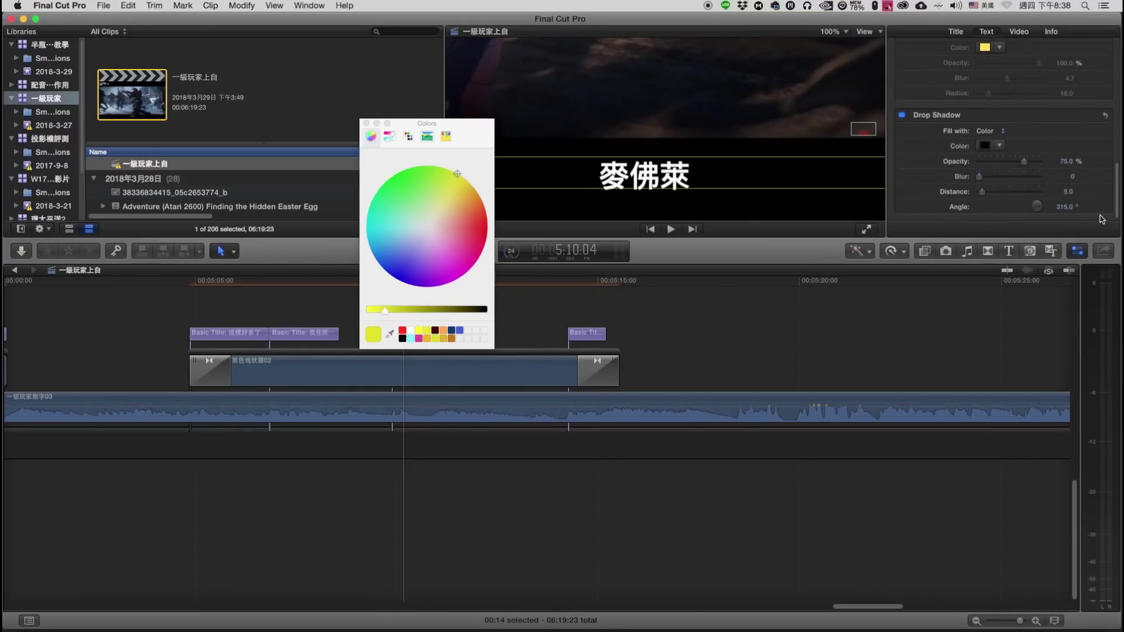
click(903, 116)
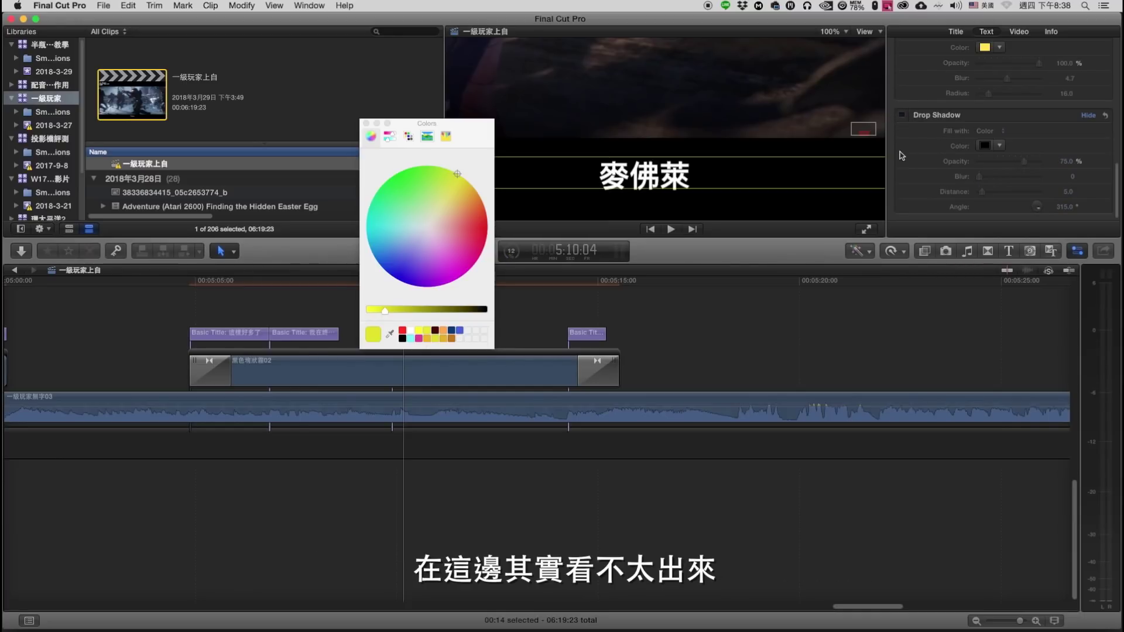
click(903, 116)
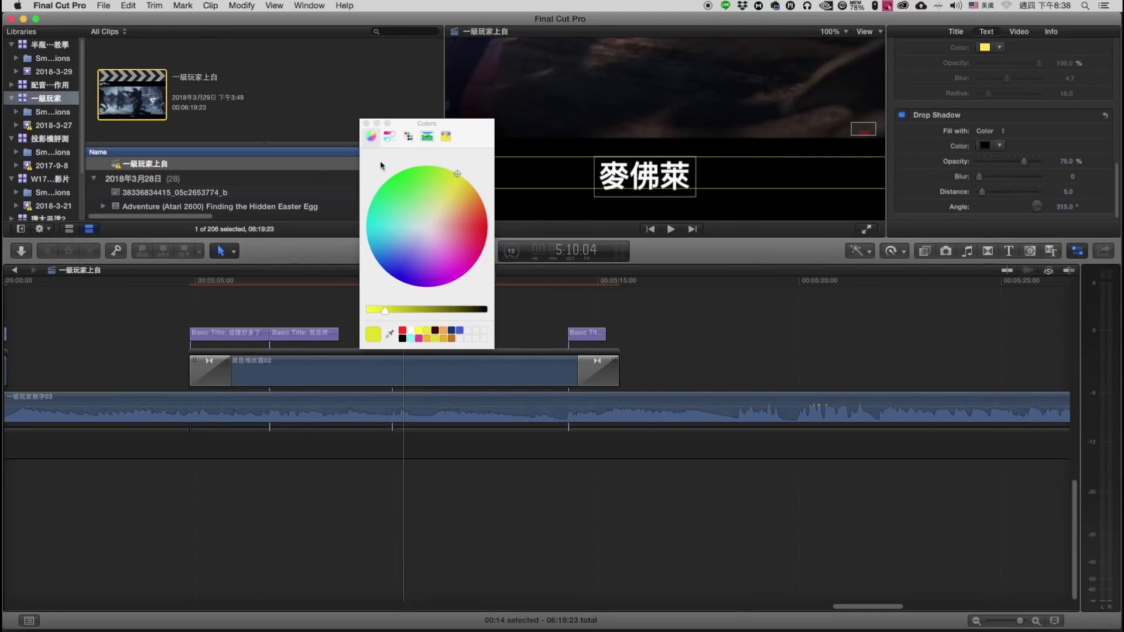
click(366, 124)
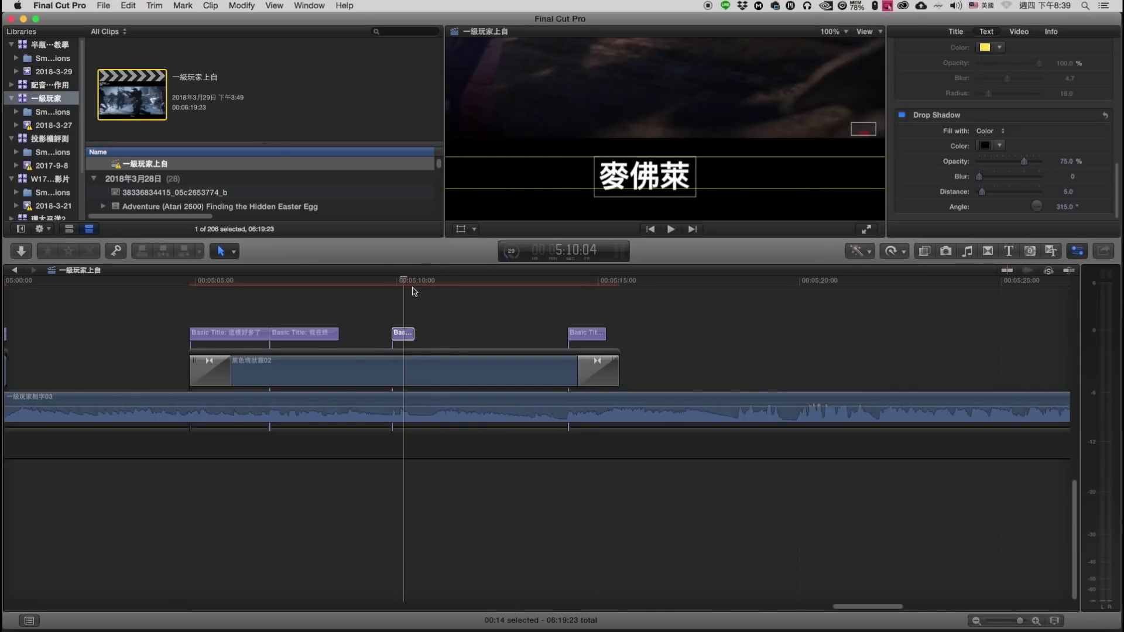
Scrub the timeline to review earlier and later subtitles over the narration.
click(382, 286)
drag(382, 289, 314, 305)
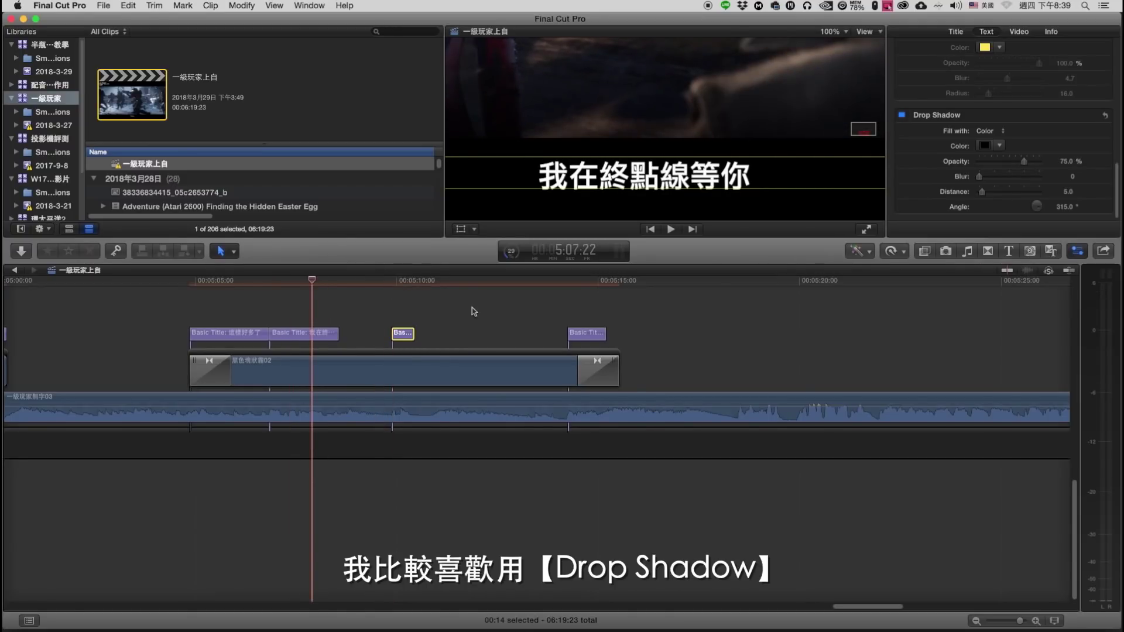
click(611, 309)
key(super+minus)
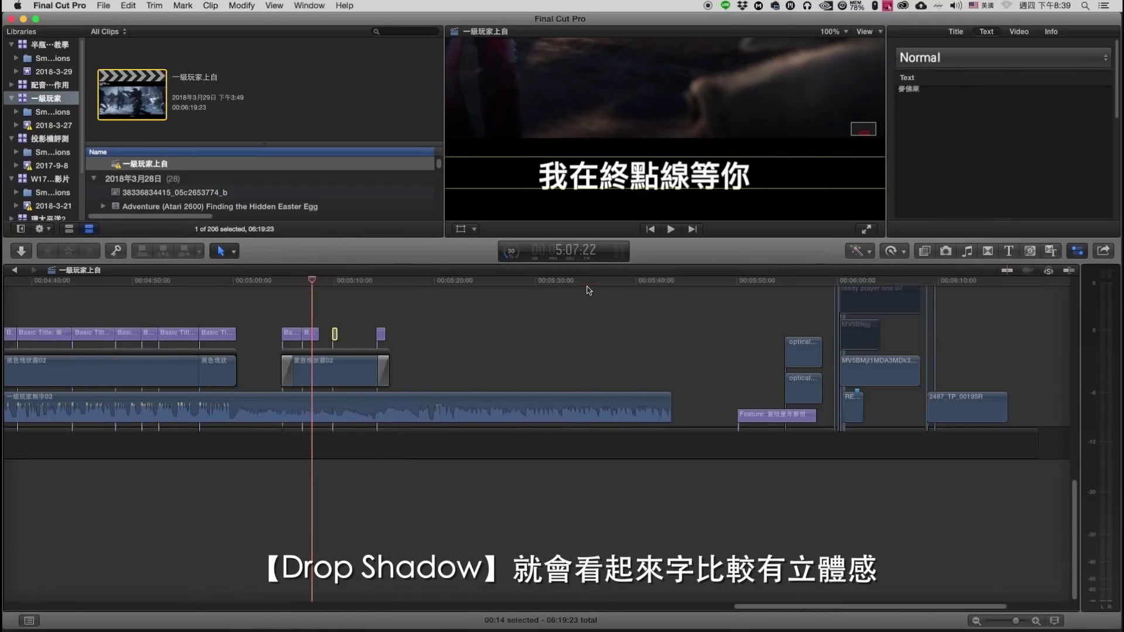
click(589, 296)
drag(396, 290, 545, 300)
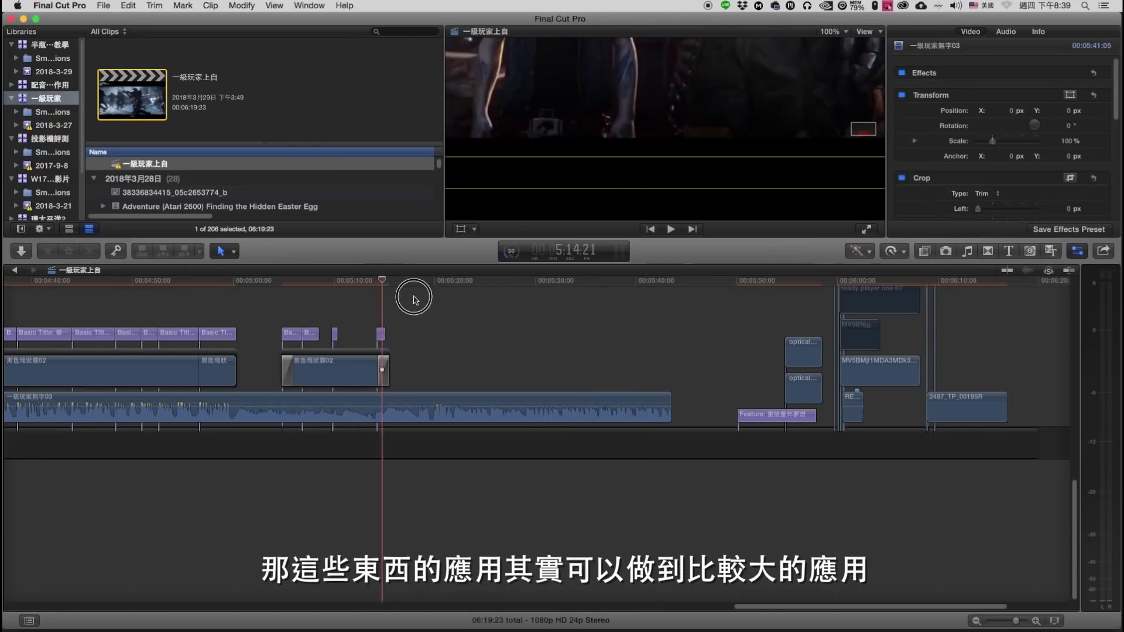
Set the viewer zoom to Fit and place the playhead at the closing Ready Player One title card.
click(846, 32)
click(843, 42)
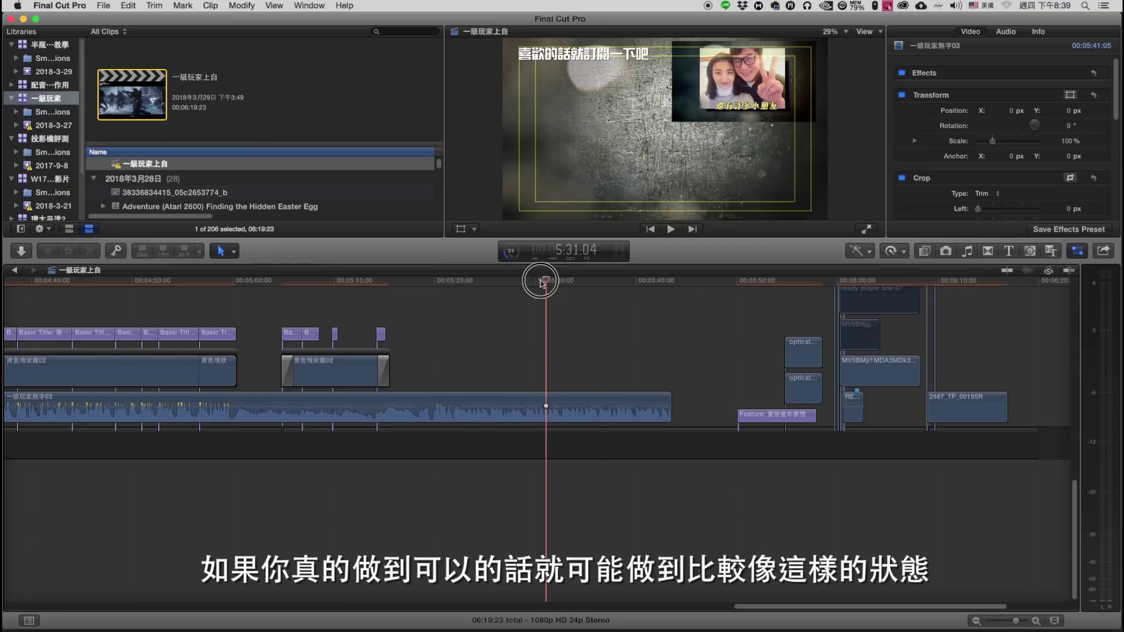
mouse_move(542, 284)
mouse_down()
mouse_move(883, 304)
mouse_move(853, 306)
mouse_move(860, 286)
mouse_up()
scroll(883, 346, up, 5)
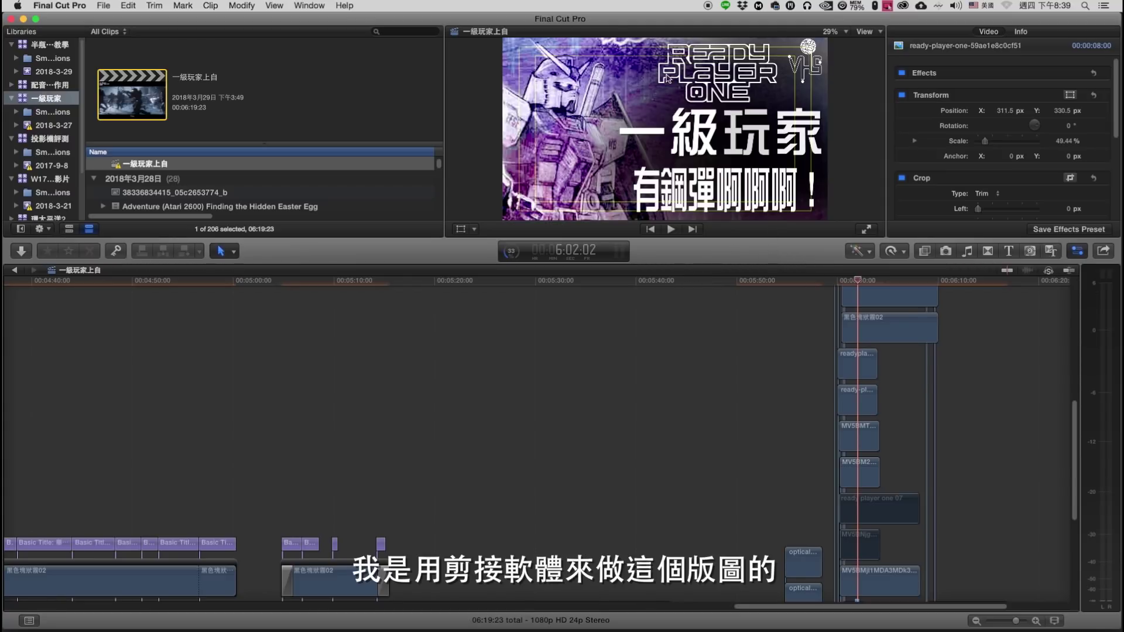
drag(859, 283, 843, 283)
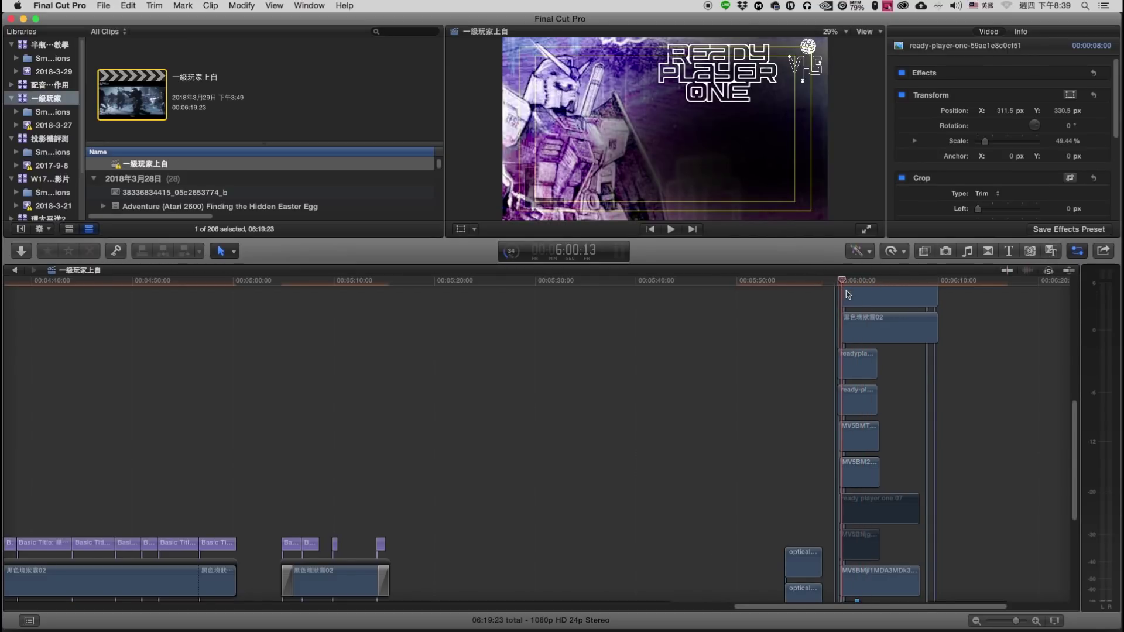
Play the end titles briefly, then scrub between the Ready Player One image, robot image and subscribe screen.
key(space)
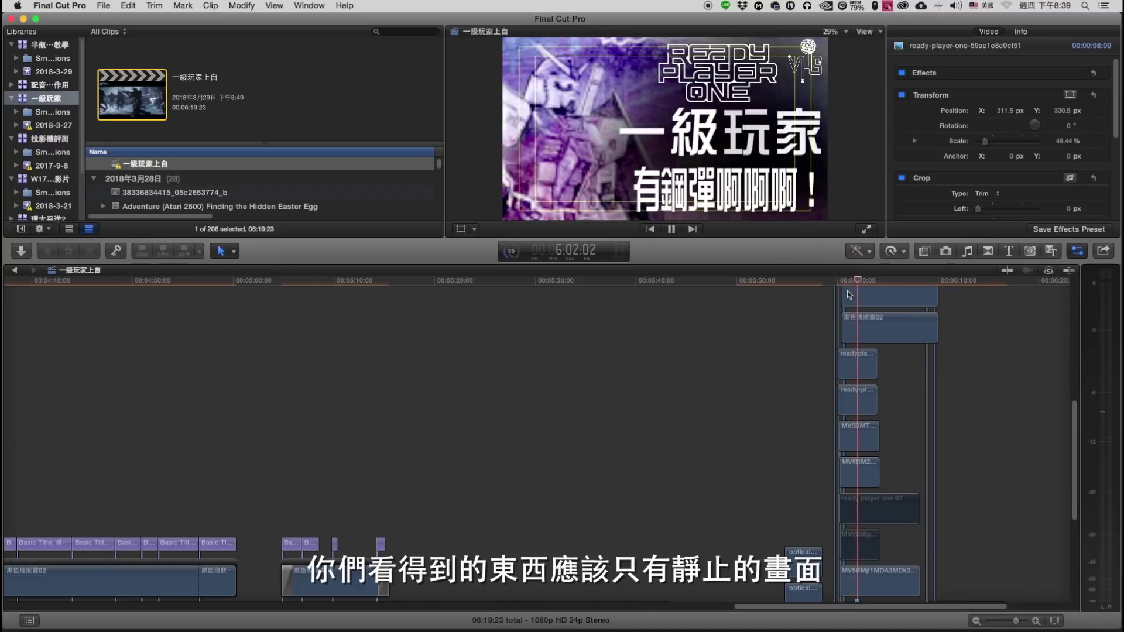
key(space)
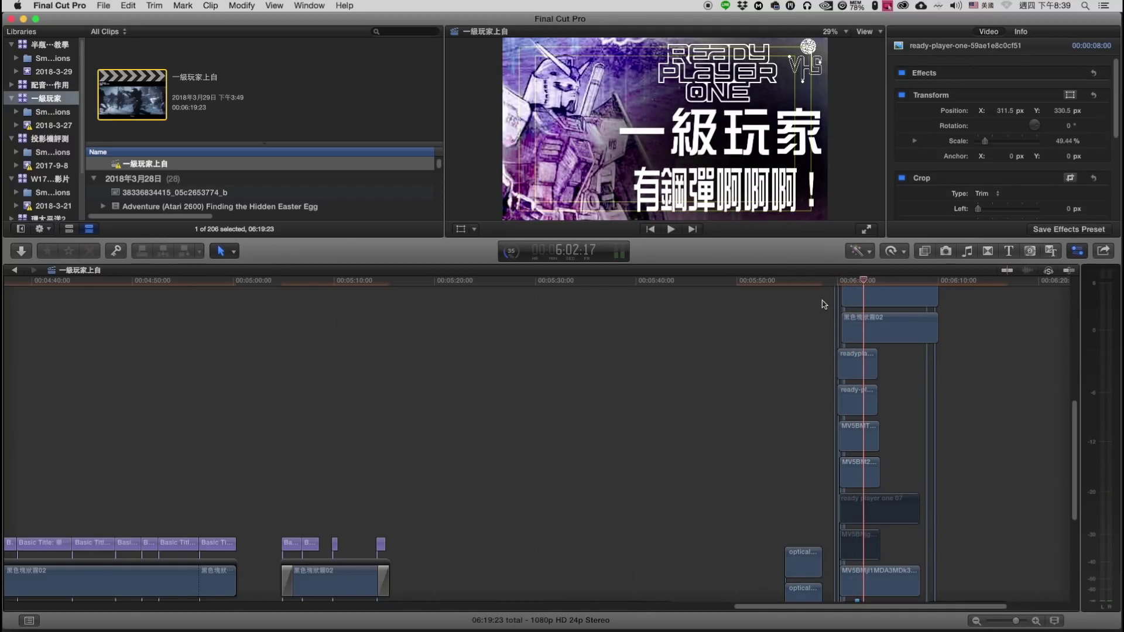
scroll(824, 305, down, 2)
click(808, 281)
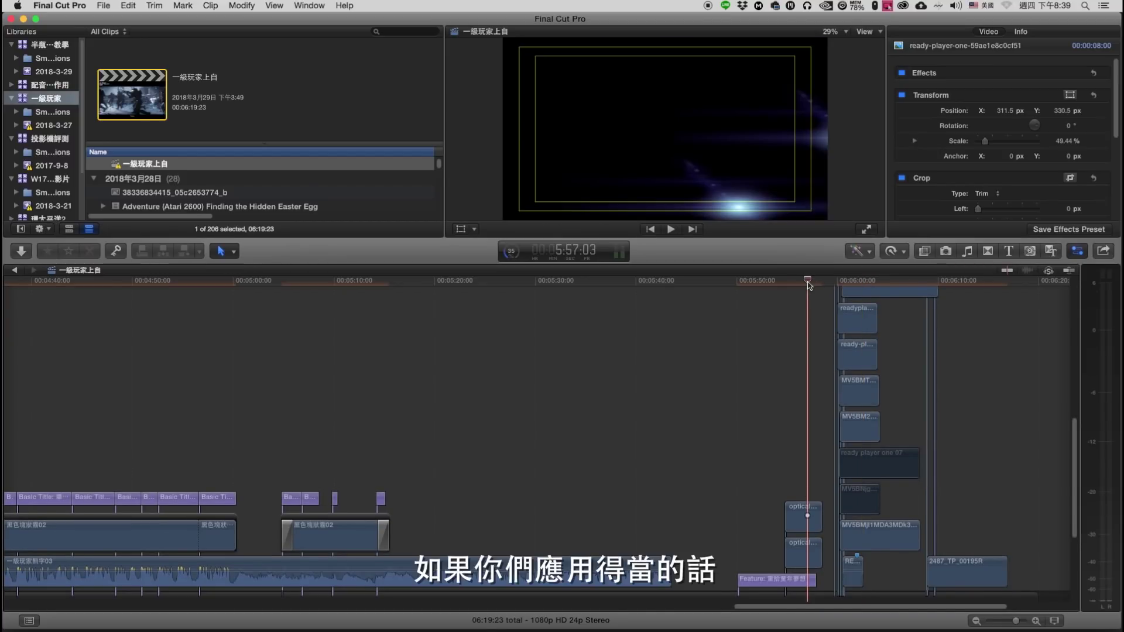
click(860, 287)
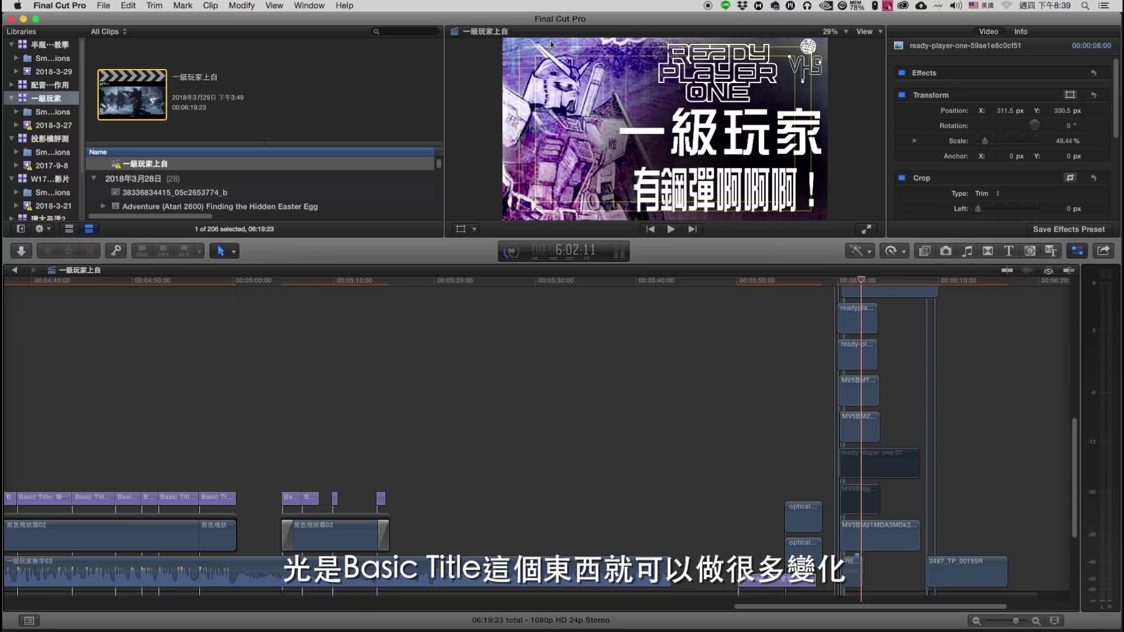
drag(865, 284, 955, 290)
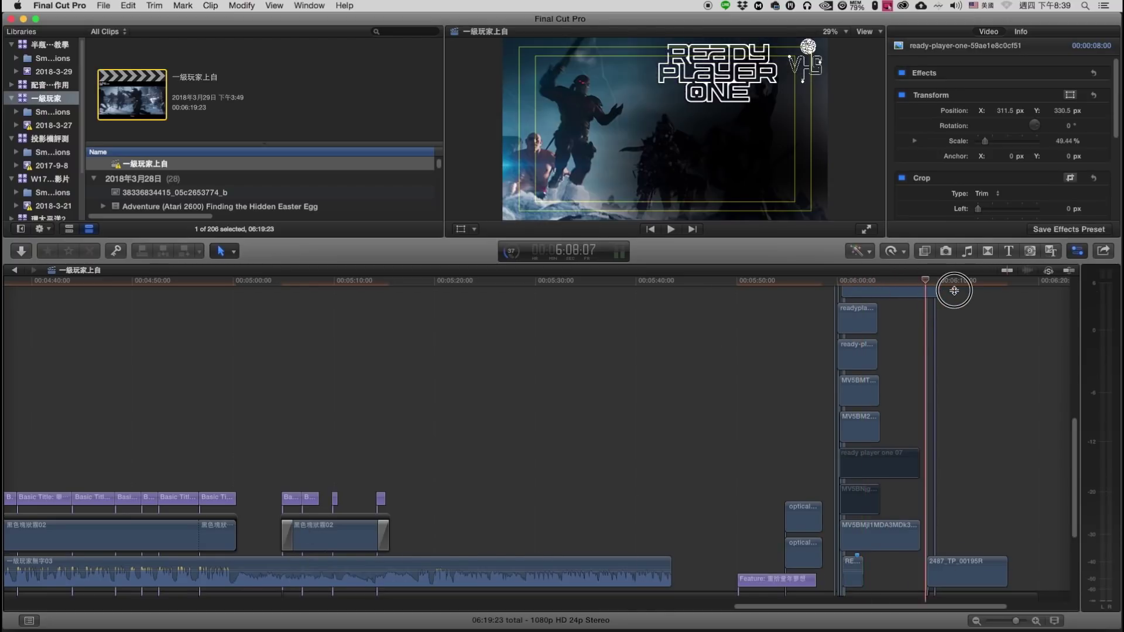
click(487, 292)
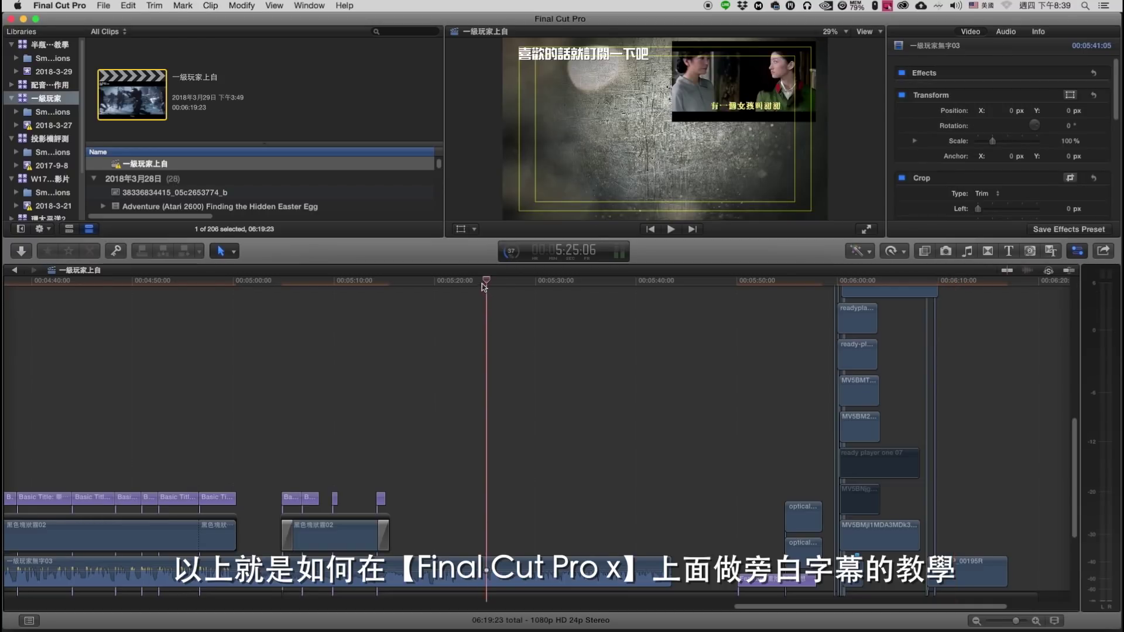
drag(484, 287, 301, 326)
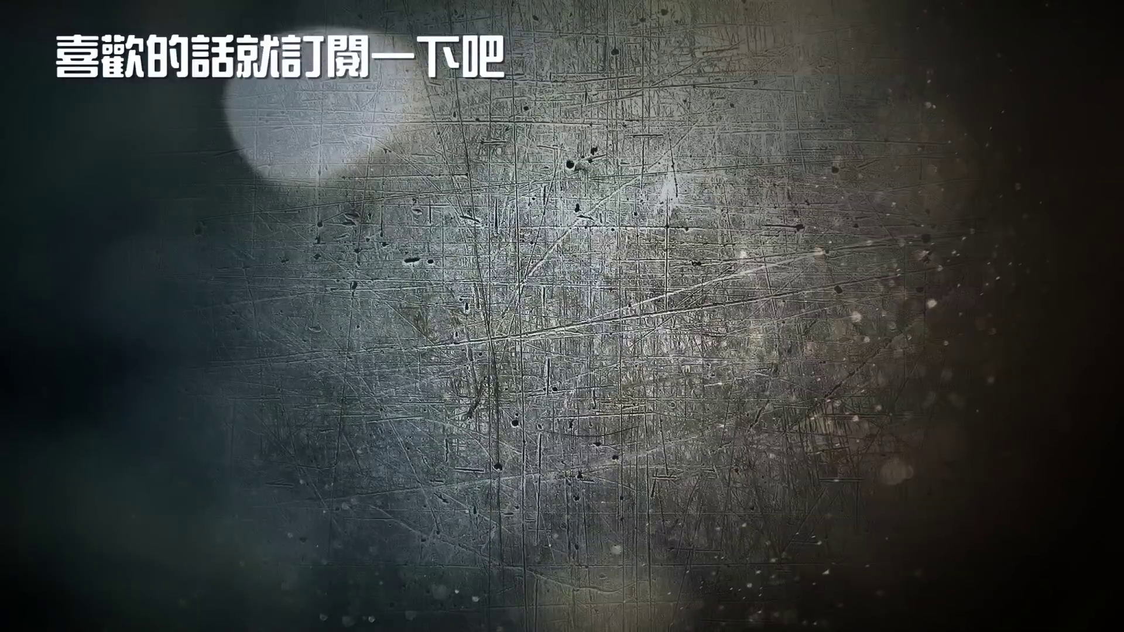